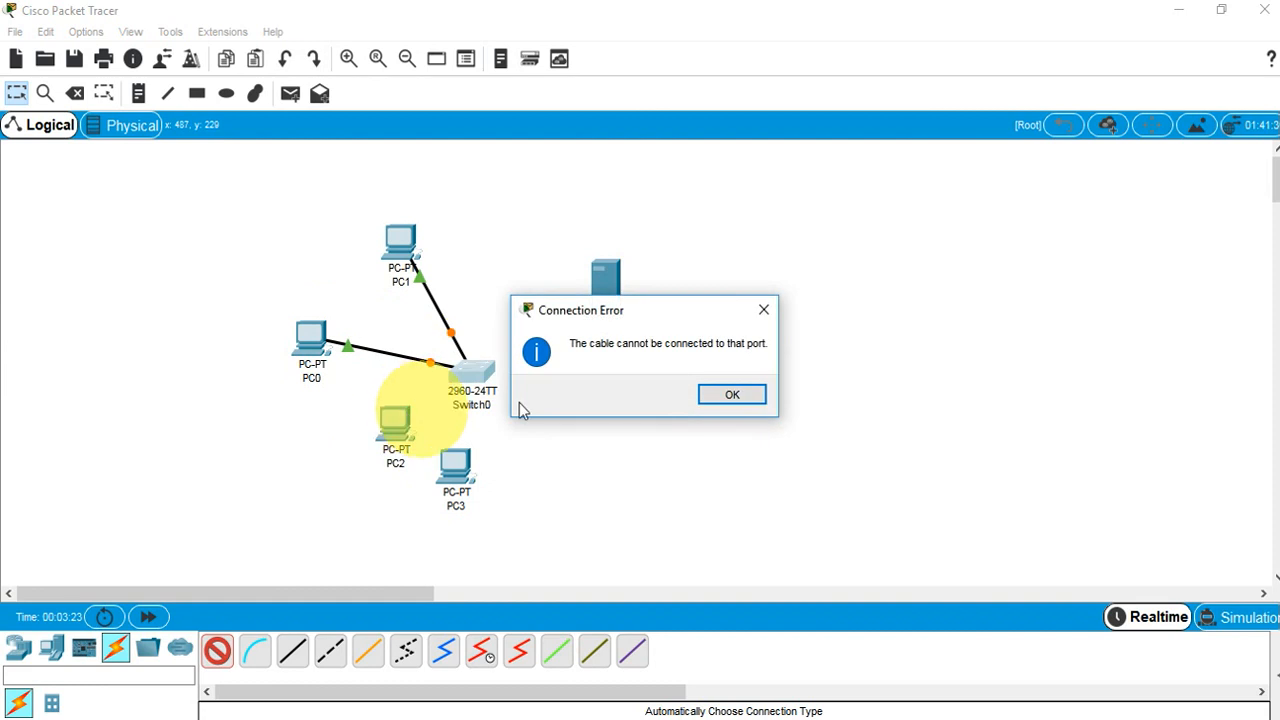
# Dismiss the connection error and cable Switch0 to PC2, PC3 and Server0
pyautogui.click(761, 310)
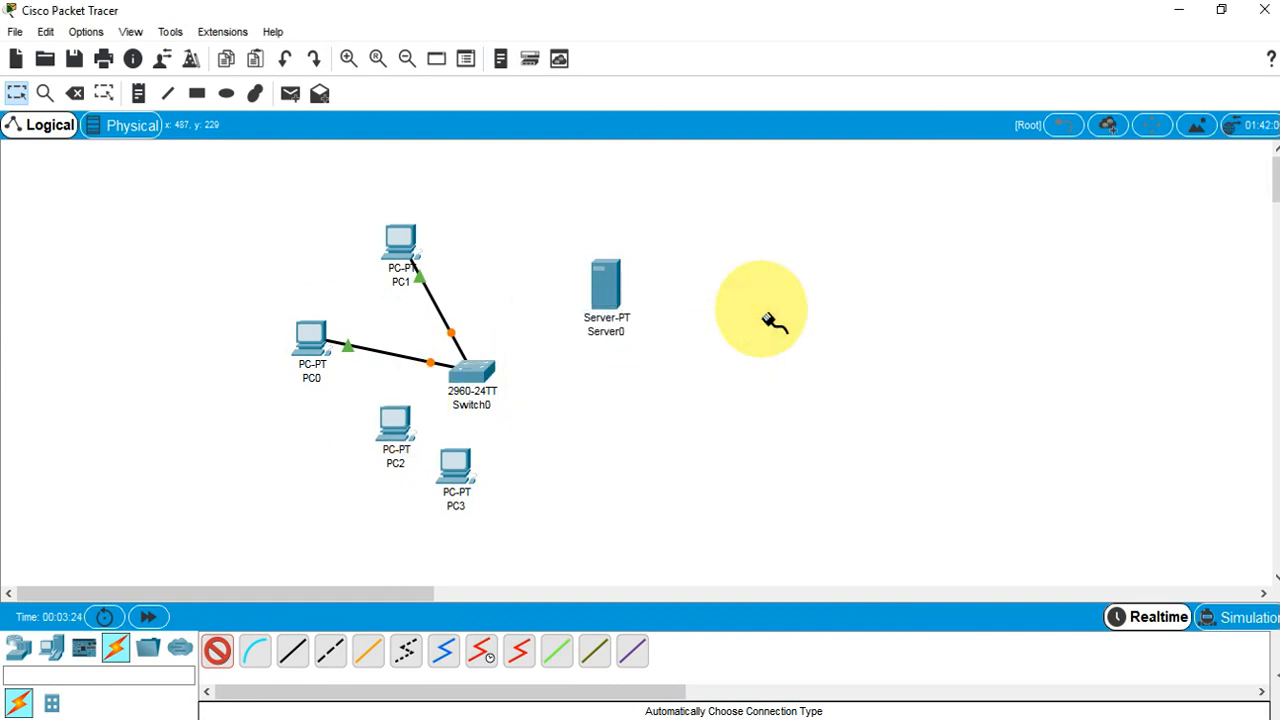
pyautogui.click(478, 380)
pyautogui.click(403, 425)
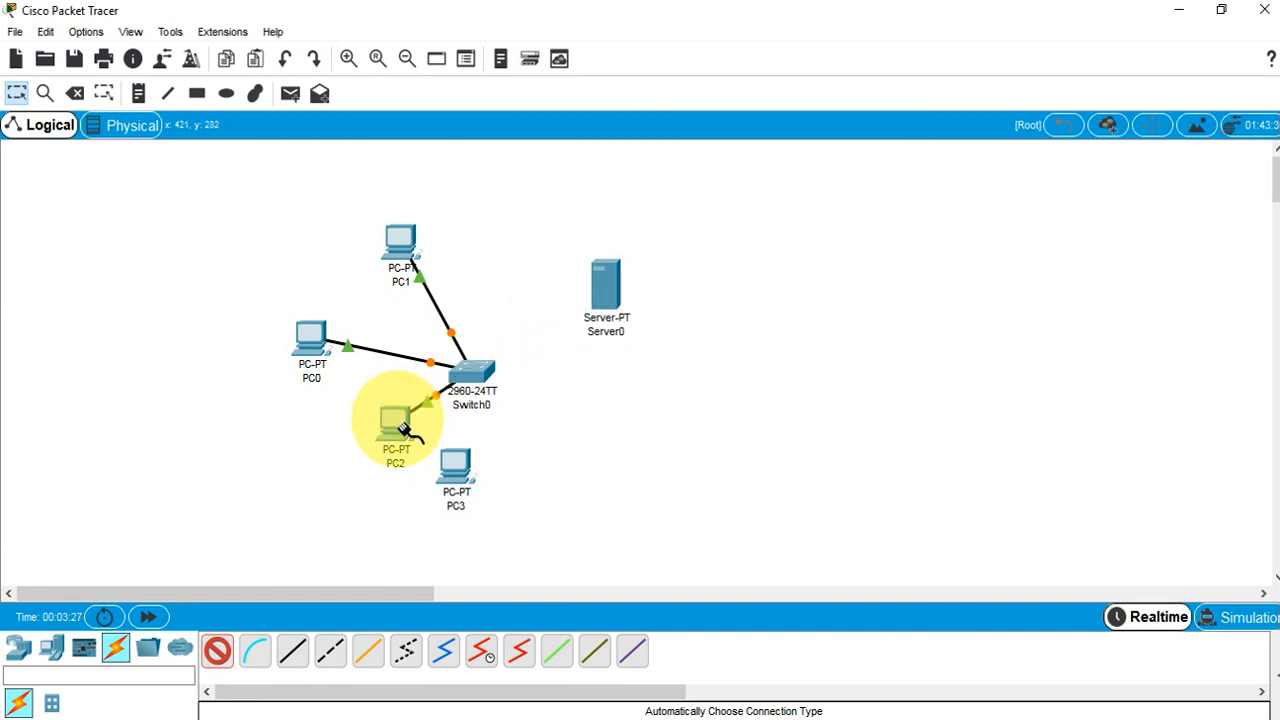
pyautogui.click(453, 465)
pyautogui.click(476, 372)
pyautogui.click(477, 373)
pyautogui.click(598, 290)
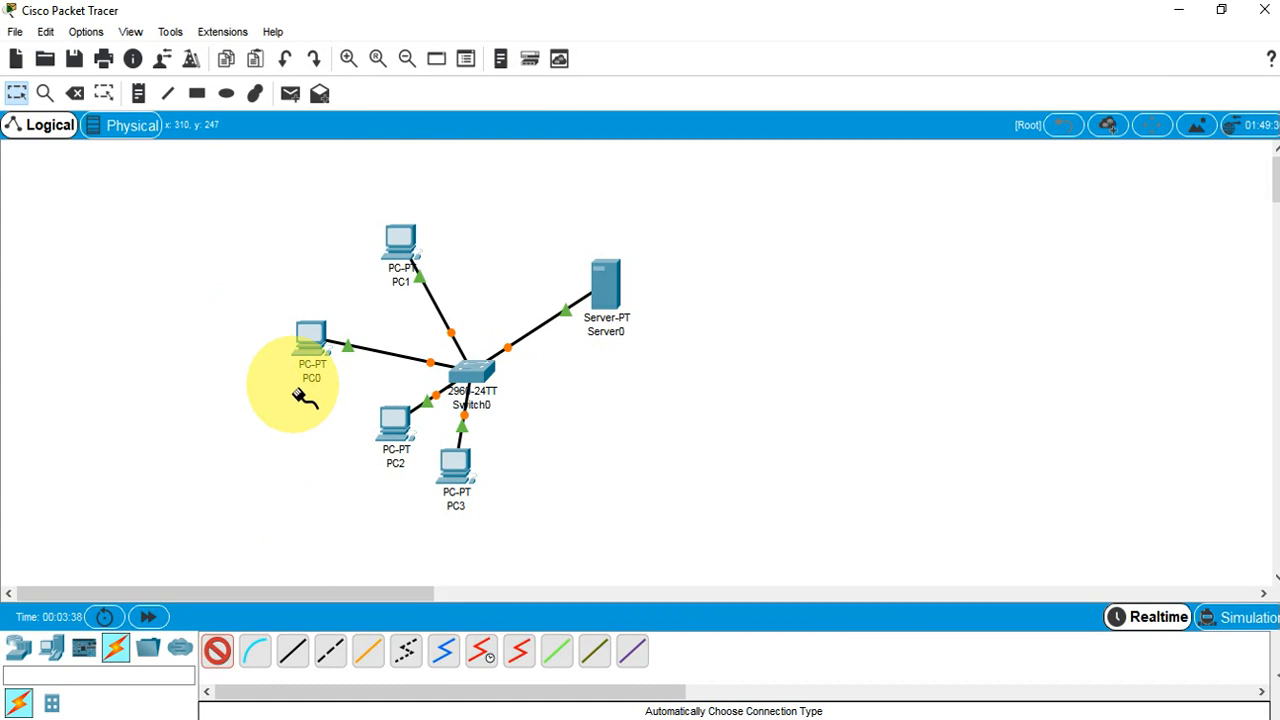
pyautogui.click(16, 93)
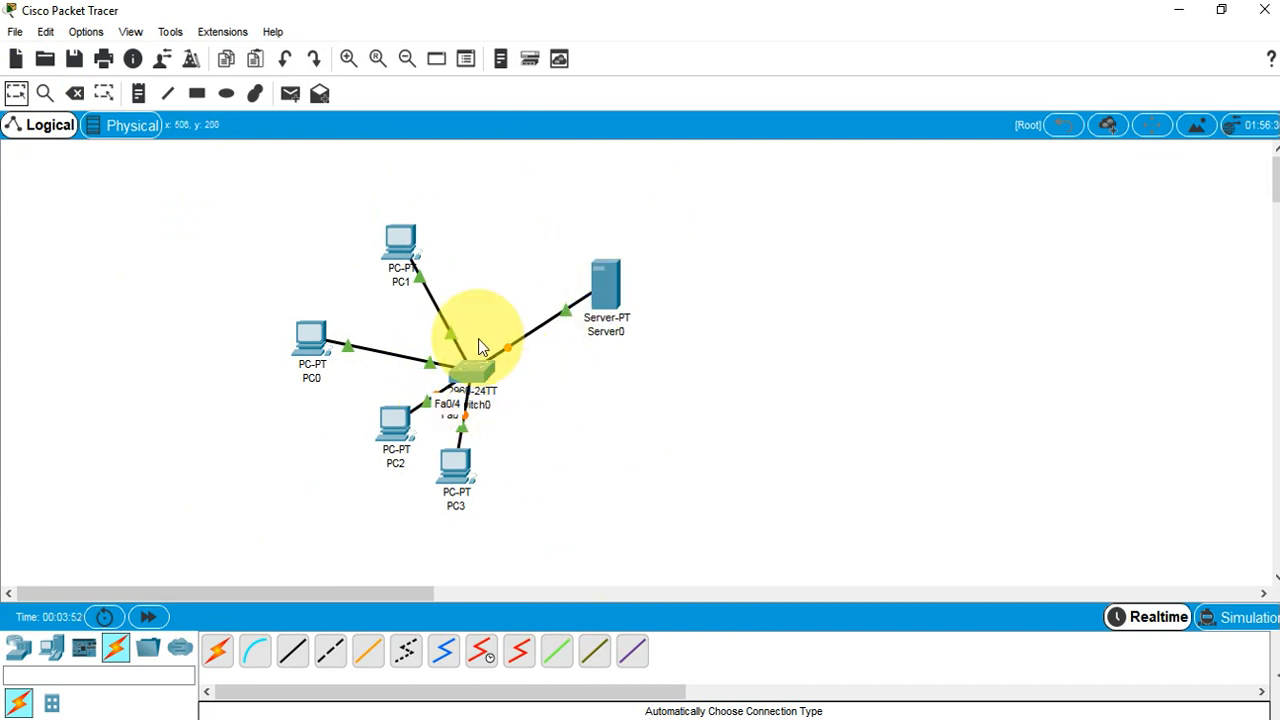
# Reposition Server0, PC1, PC0, PC2 and PC3 evenly around Switch0 in a tidy star
pyautogui.moveTo(601, 265); pyautogui.dragTo(603, 348)
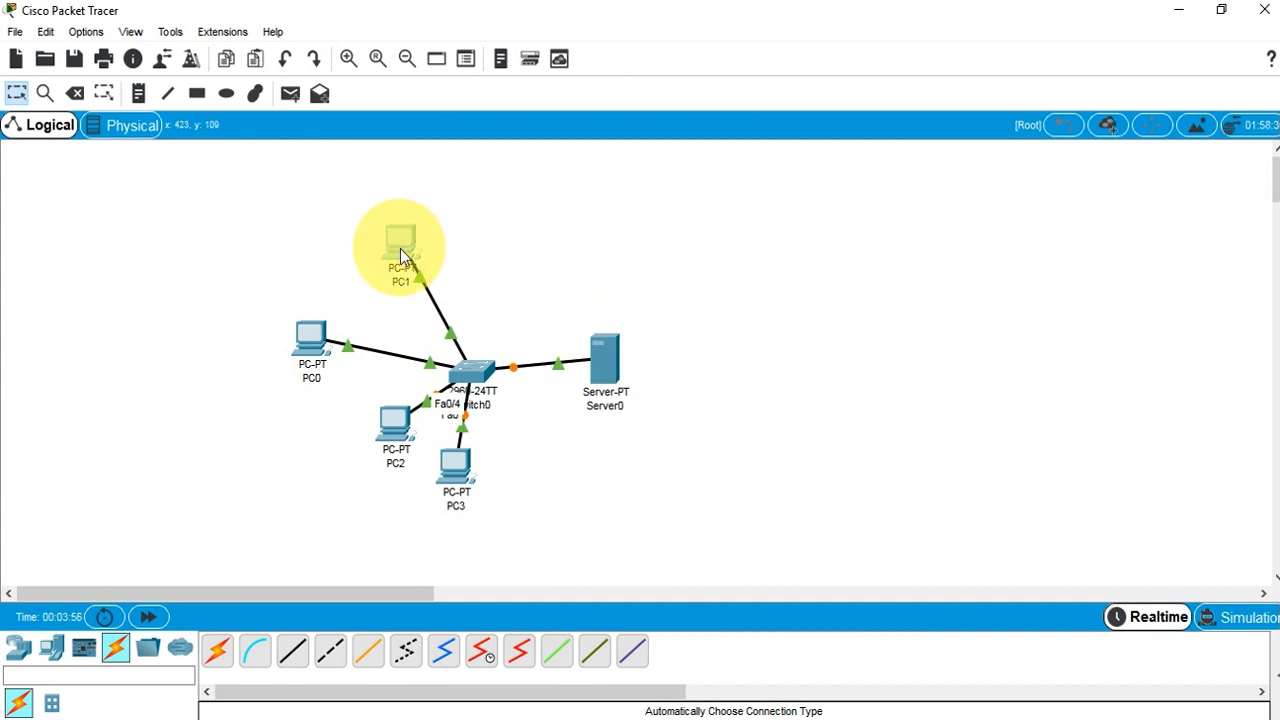
pyautogui.moveTo(400, 255); pyautogui.dragTo(508, 251)
pyautogui.moveTo(300, 350); pyautogui.dragTo(391, 303)
pyautogui.moveTo(394, 428); pyautogui.dragTo(341, 434)
pyautogui.moveTo(456, 470); pyautogui.dragTo(515, 503)
pyautogui.moveTo(396, 308); pyautogui.dragTo(367, 297)
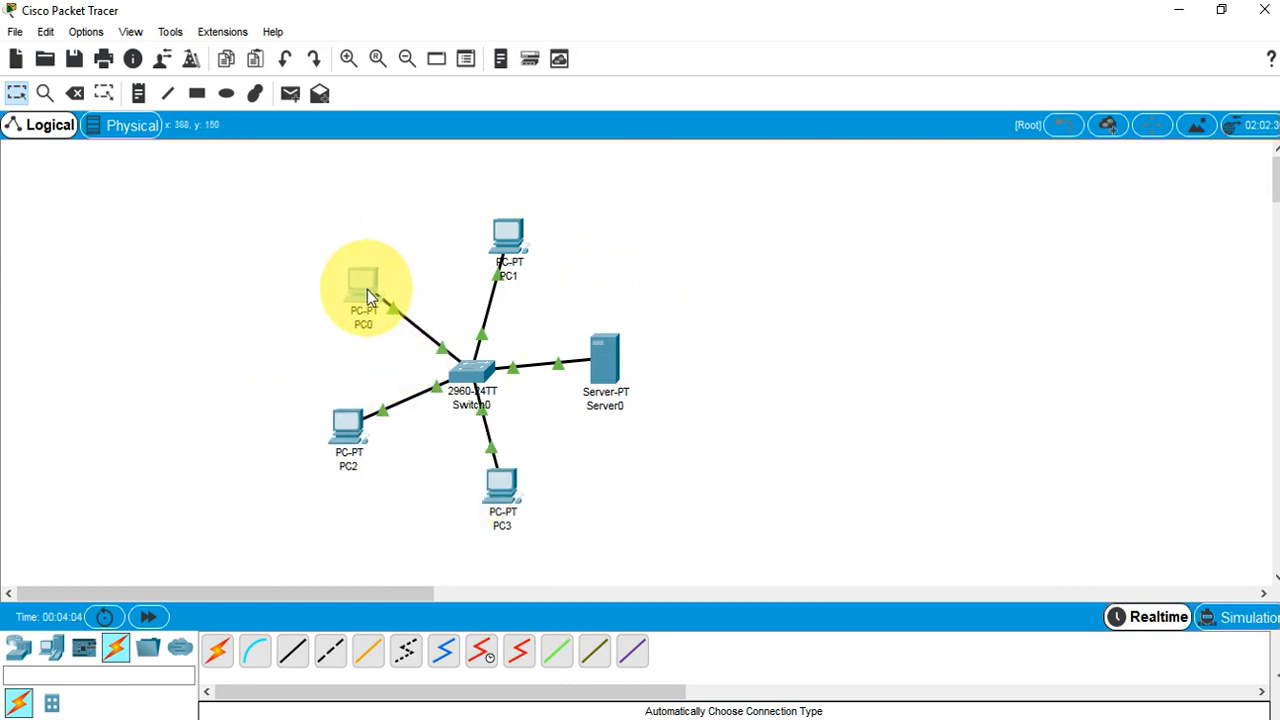
pyautogui.moveTo(367, 290); pyautogui.dragTo(367, 290)
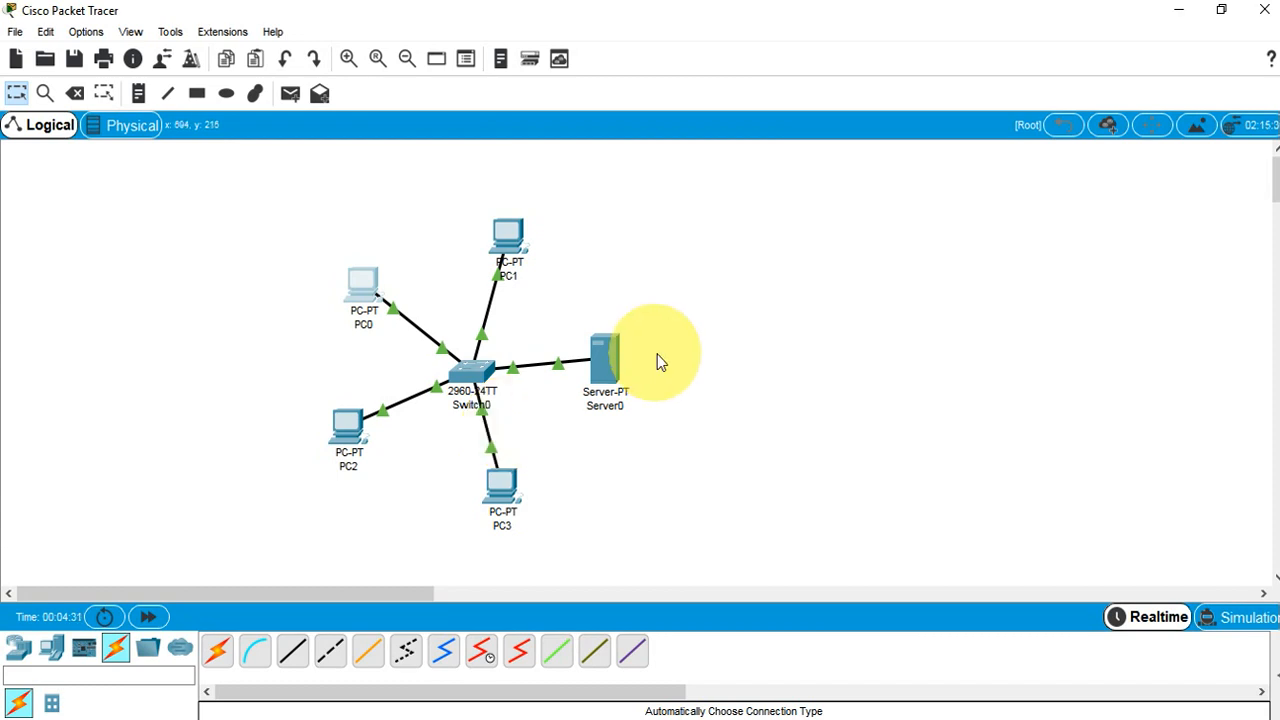
pyautogui.moveTo(617, 357)
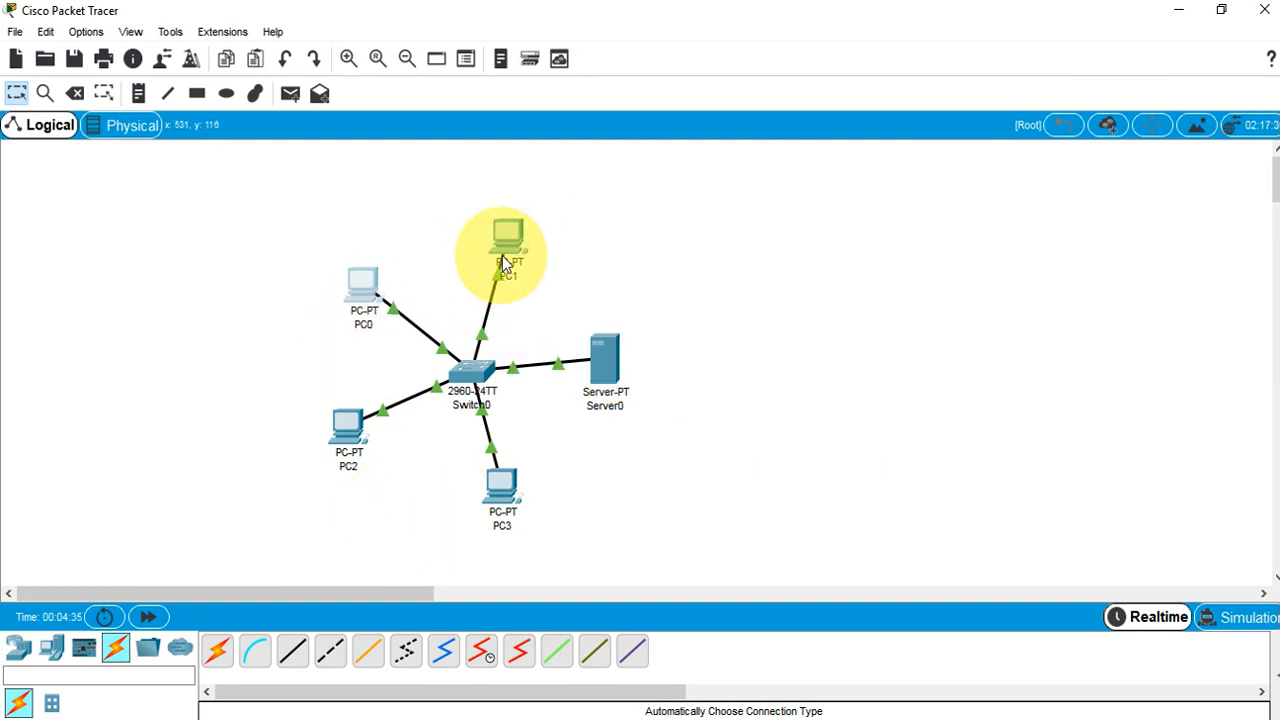
pyautogui.moveTo(518, 242)
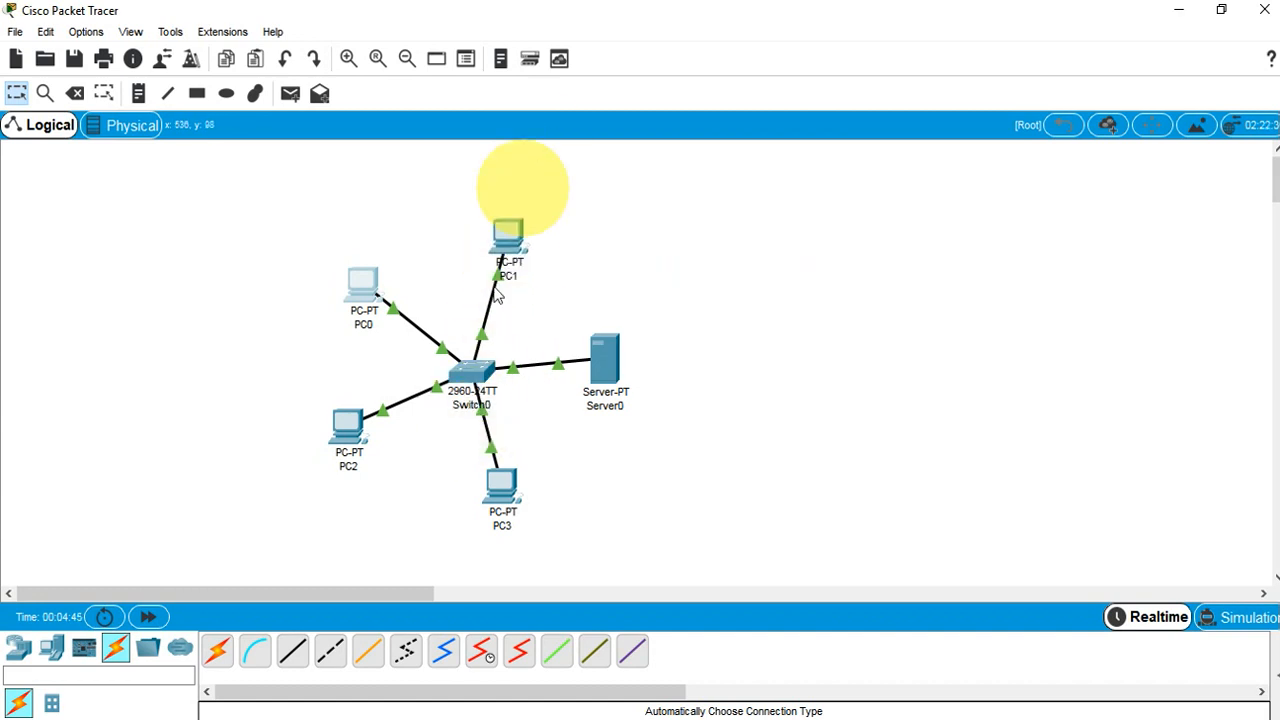
pyautogui.moveTo(484, 383)
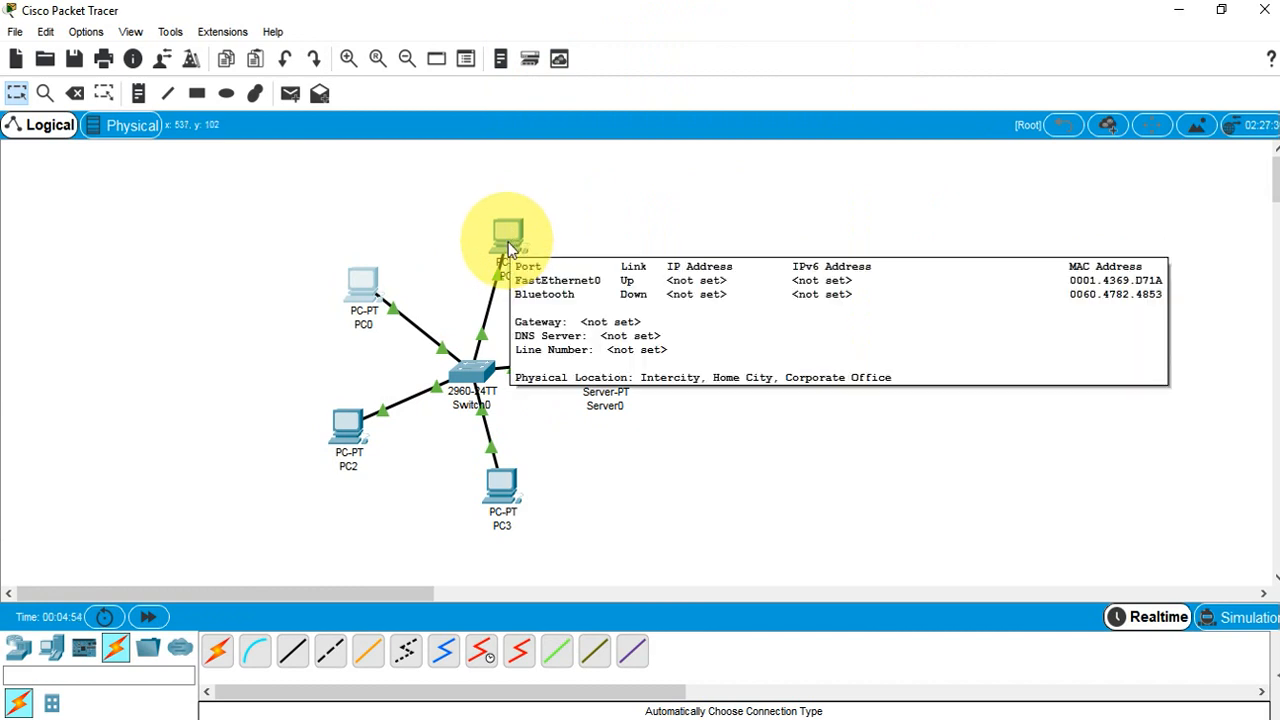
pyautogui.click(360, 286)
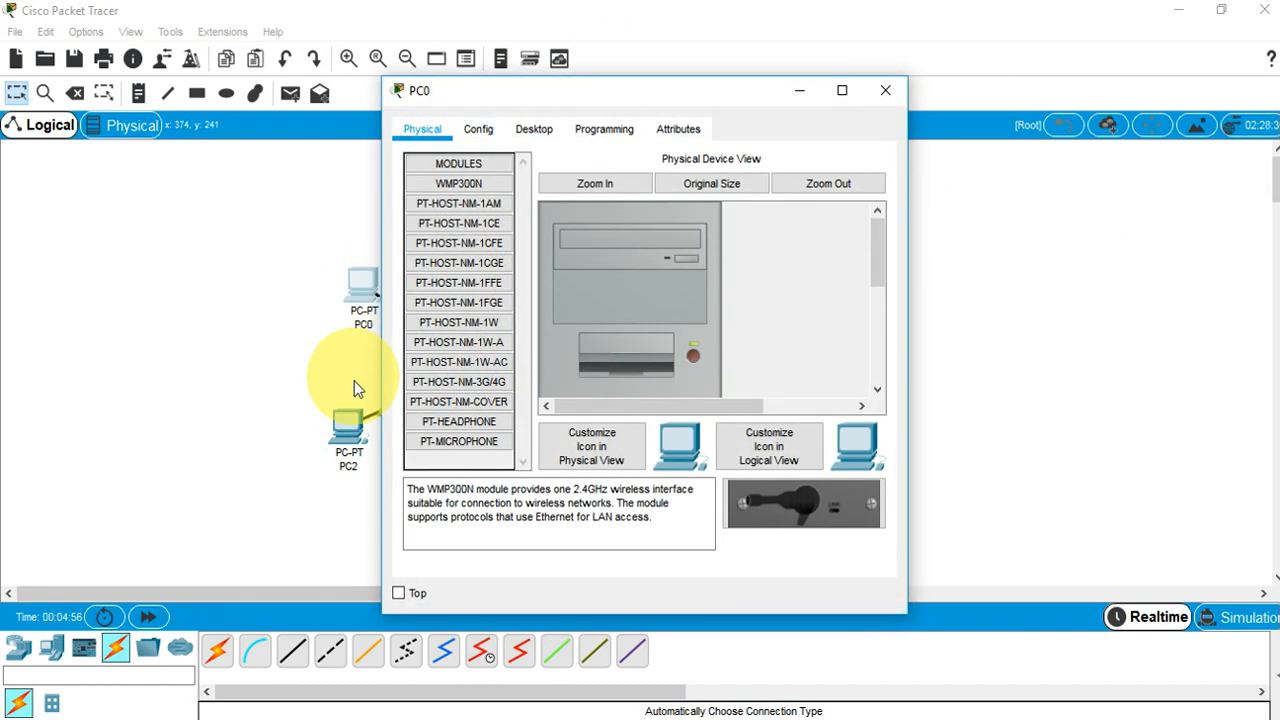
pyautogui.click(881, 95)
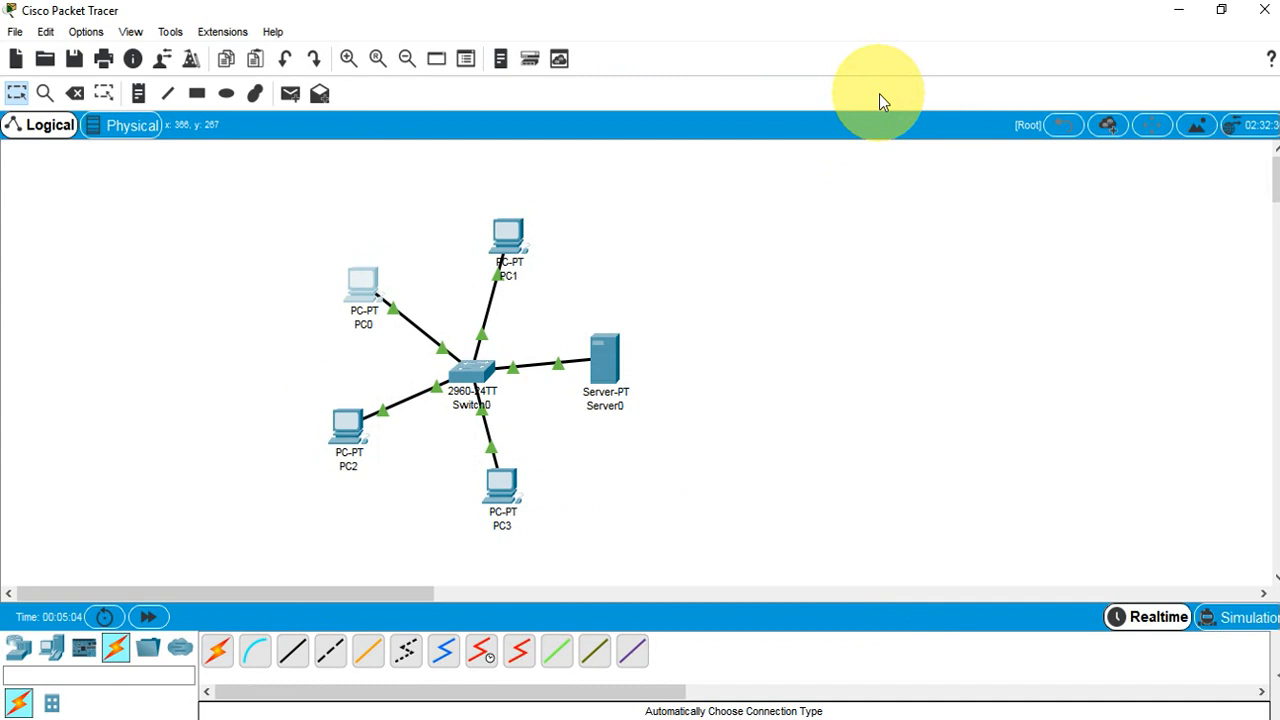
# Give PC1 static IP 10.0.0.1 with its default subnet mask
pyautogui.click(515, 245)
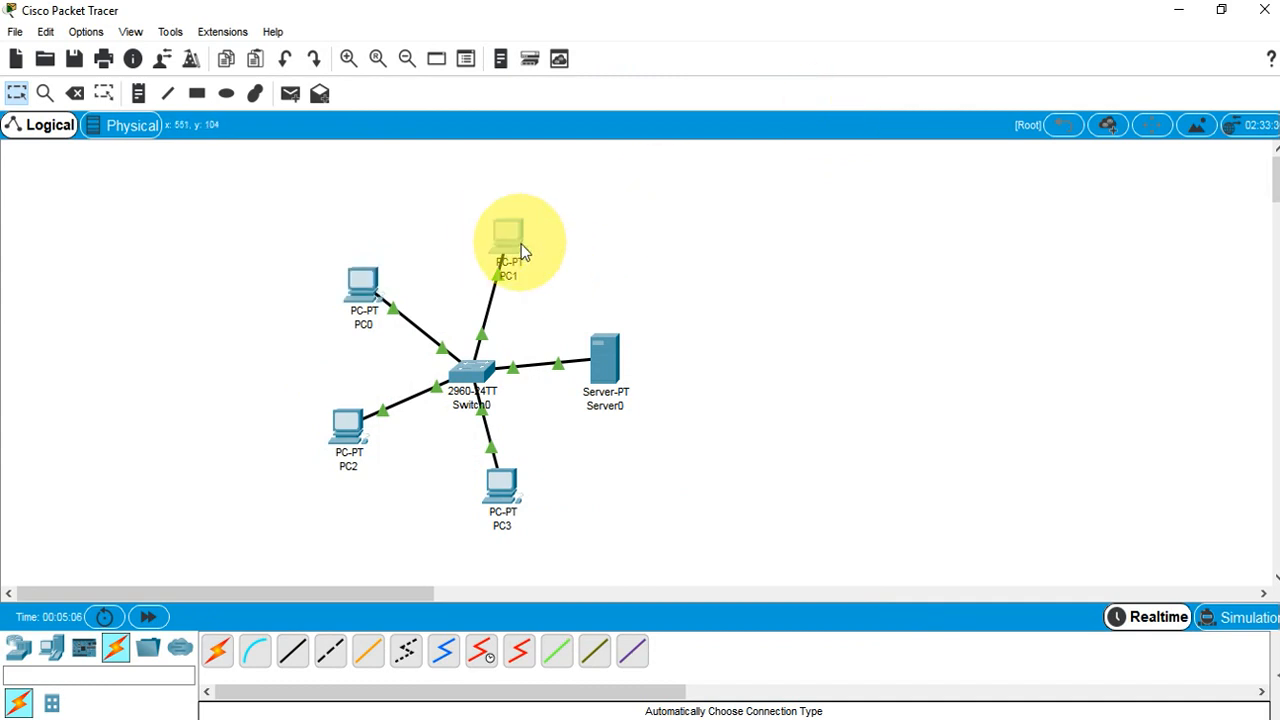
pyautogui.click(530, 129)
pyautogui.click(474, 186)
pyautogui.click(594, 266)
pyautogui.write('10.0.0')
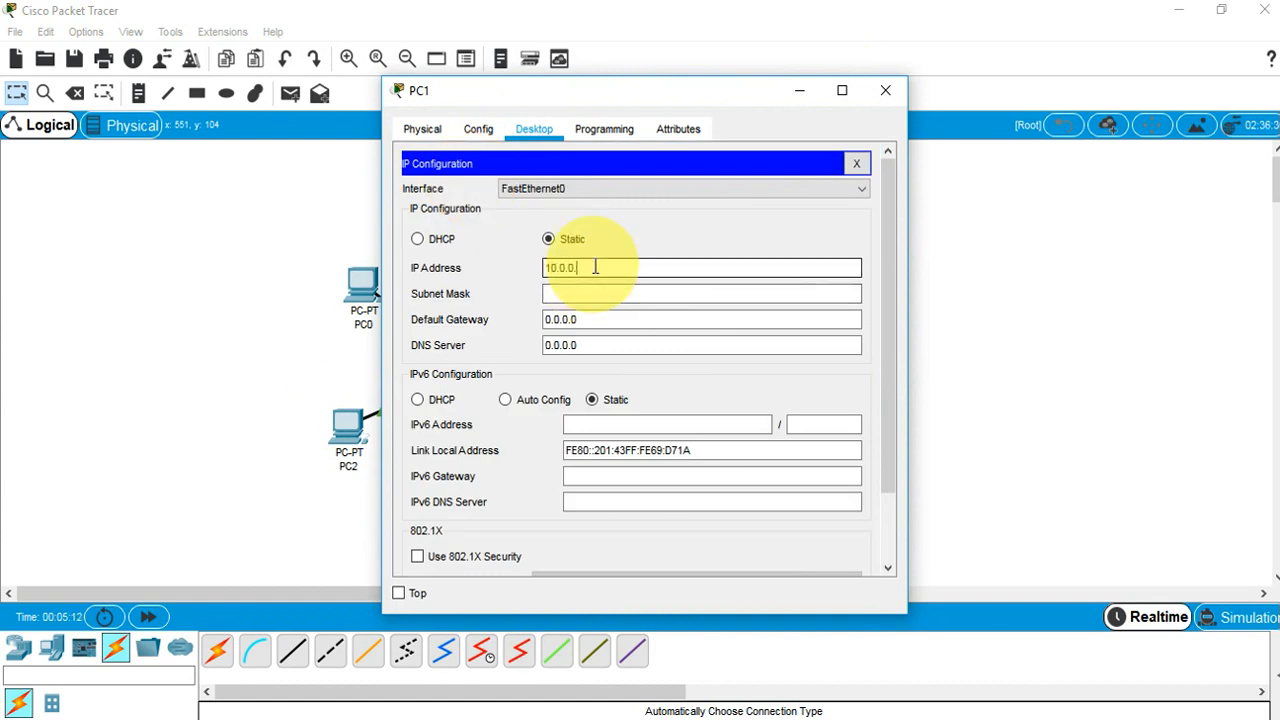
pyautogui.write('.1')
pyautogui.press('Tab')
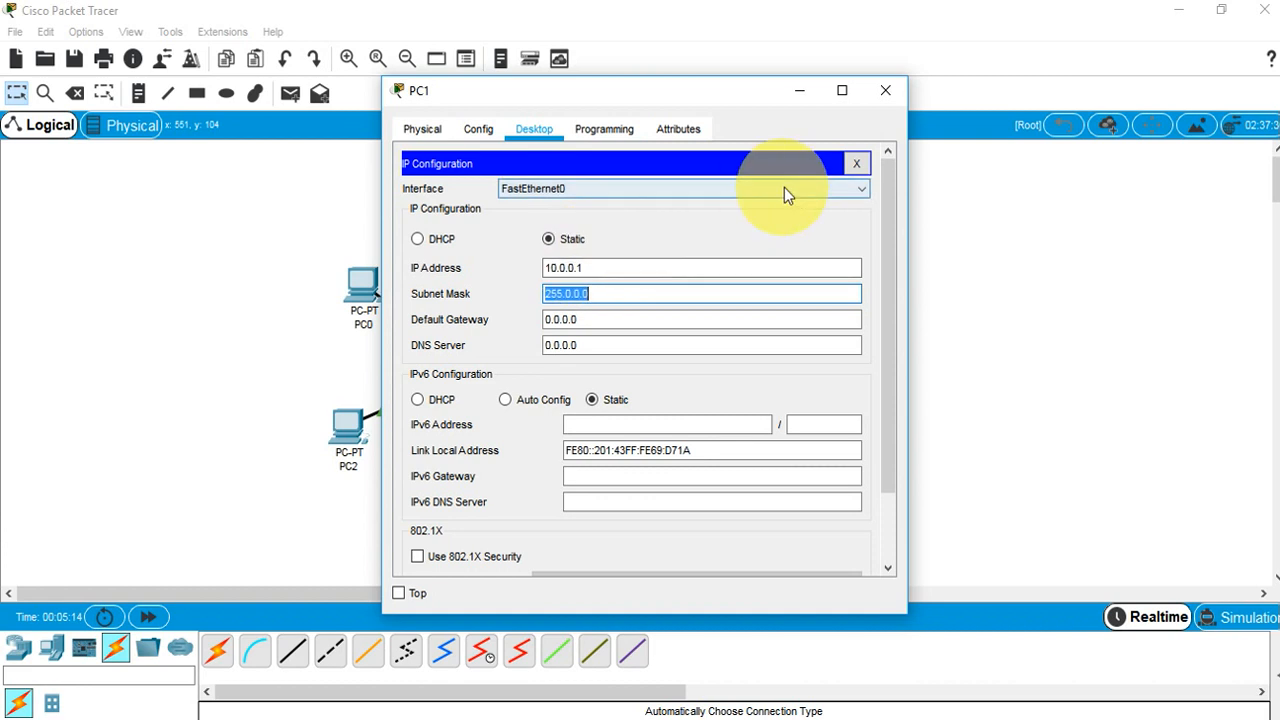
pyautogui.click(884, 90)
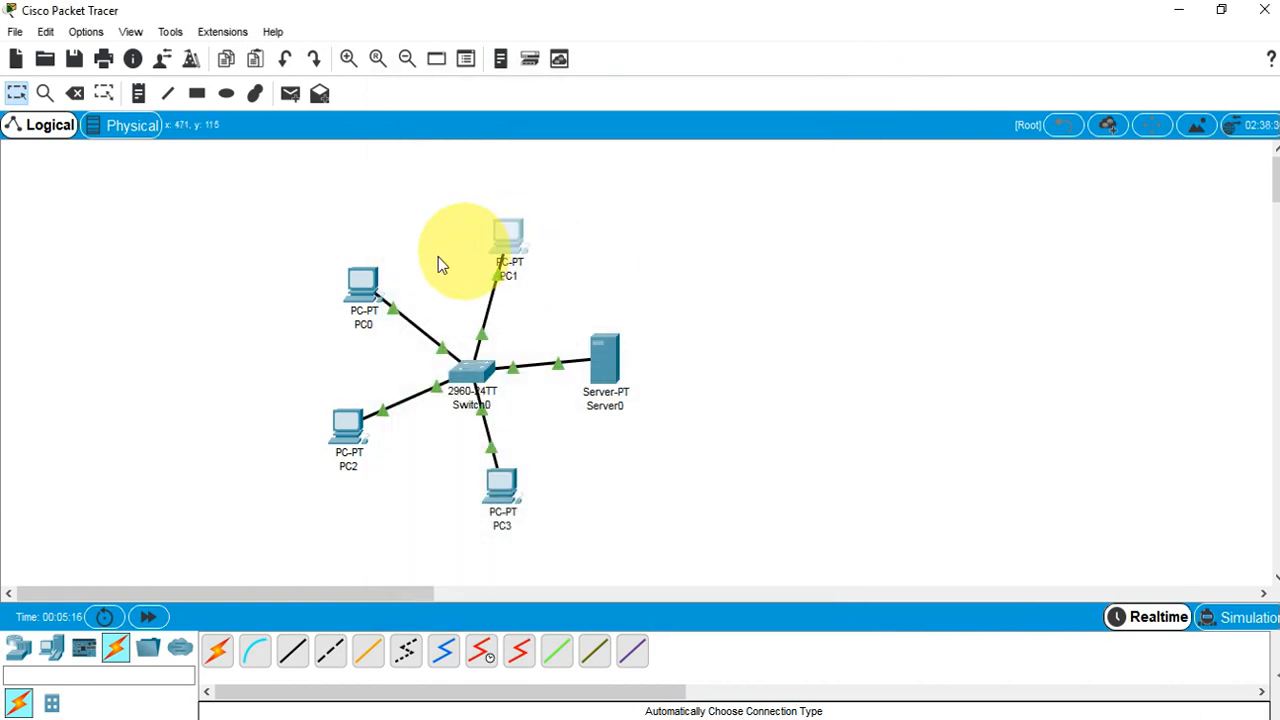
# Give PC0 static IP 129.0.0.1 with default mask 255.255.0.0
pyautogui.click(364, 285)
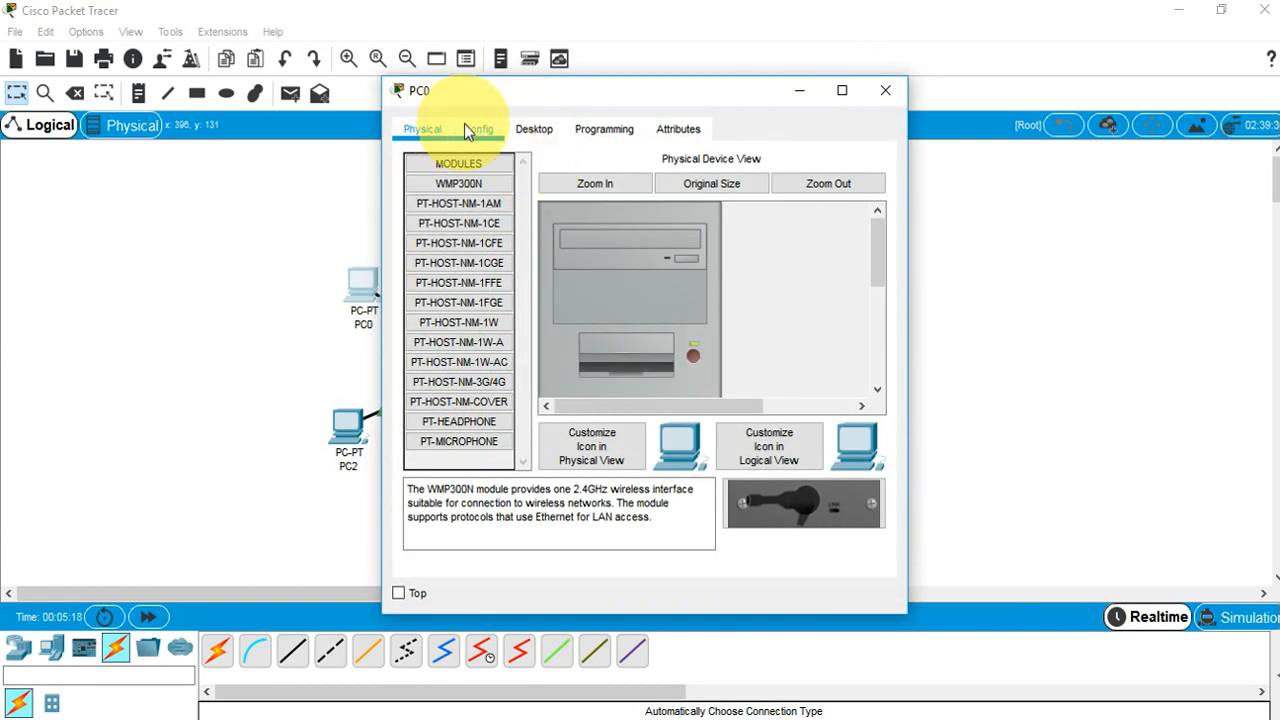
pyautogui.click(539, 132)
pyautogui.click(464, 191)
pyautogui.click(614, 266)
pyautogui.write('192.')
pyautogui.press('BackSpace')
pyautogui.press('BackSpace')
pyautogui.press('BackSpace')
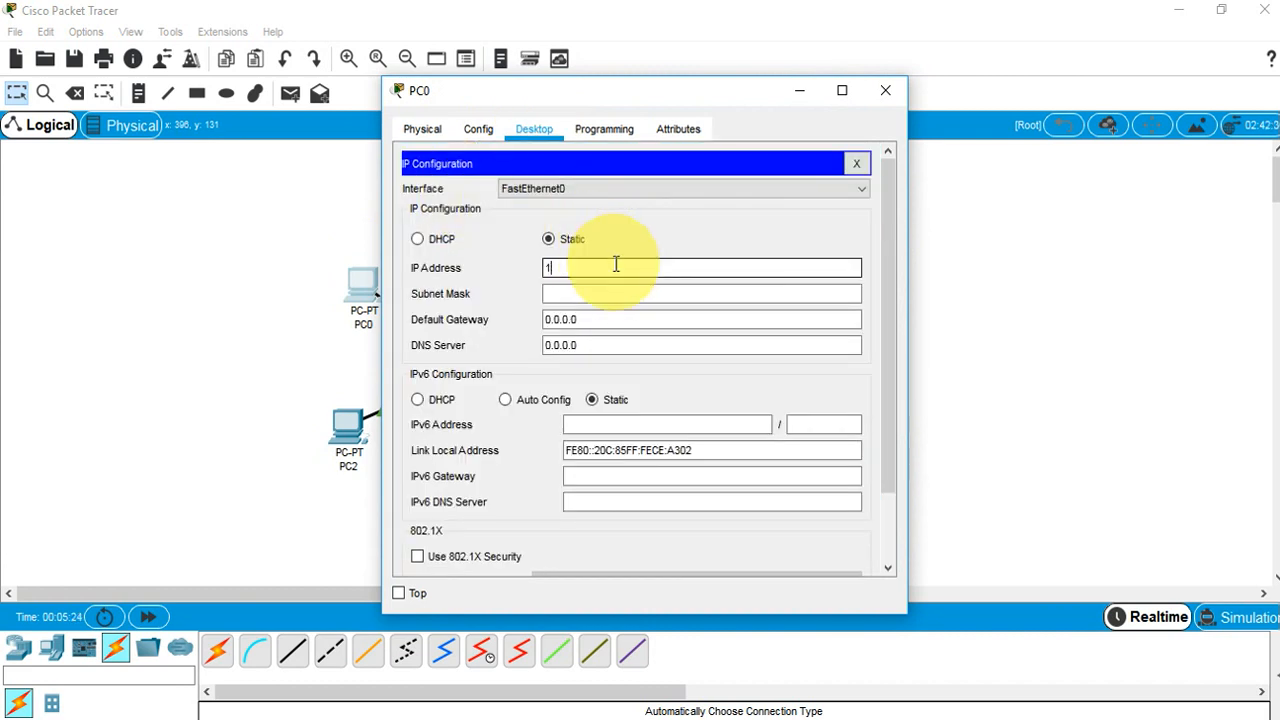
pyautogui.write('29.0.0.1')
pyautogui.press('Tab')
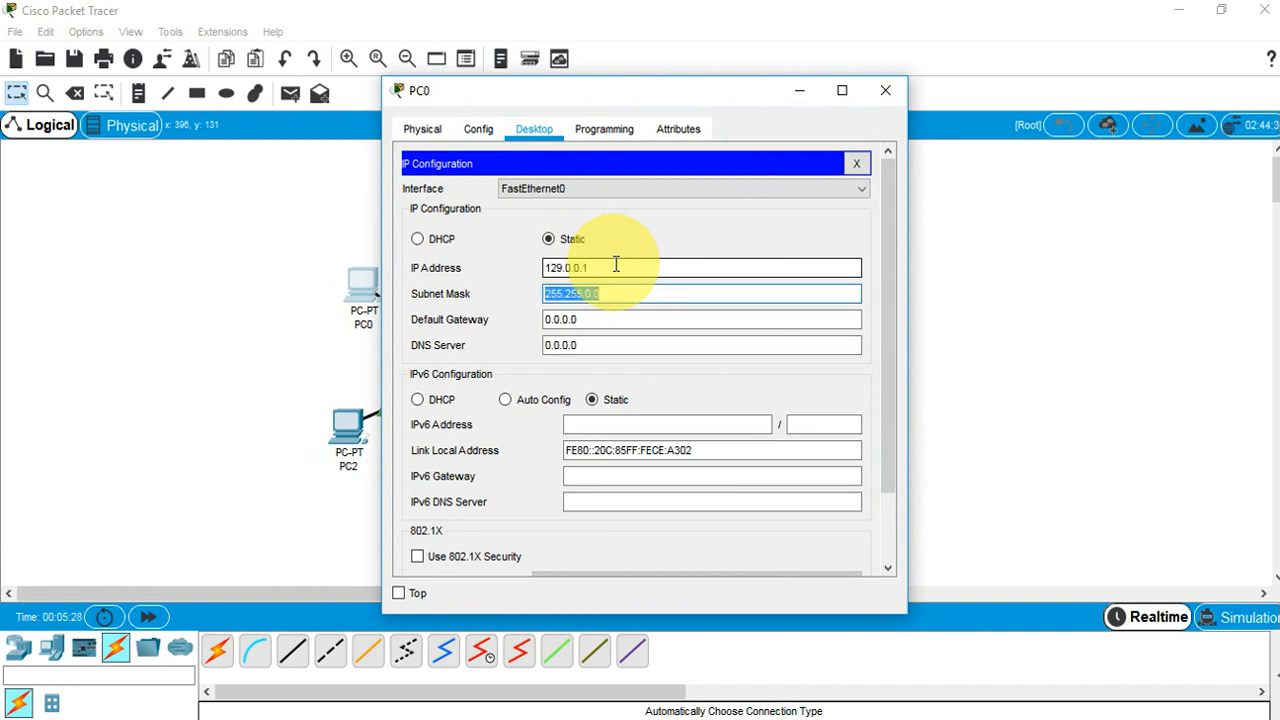
pyautogui.click(877, 94)
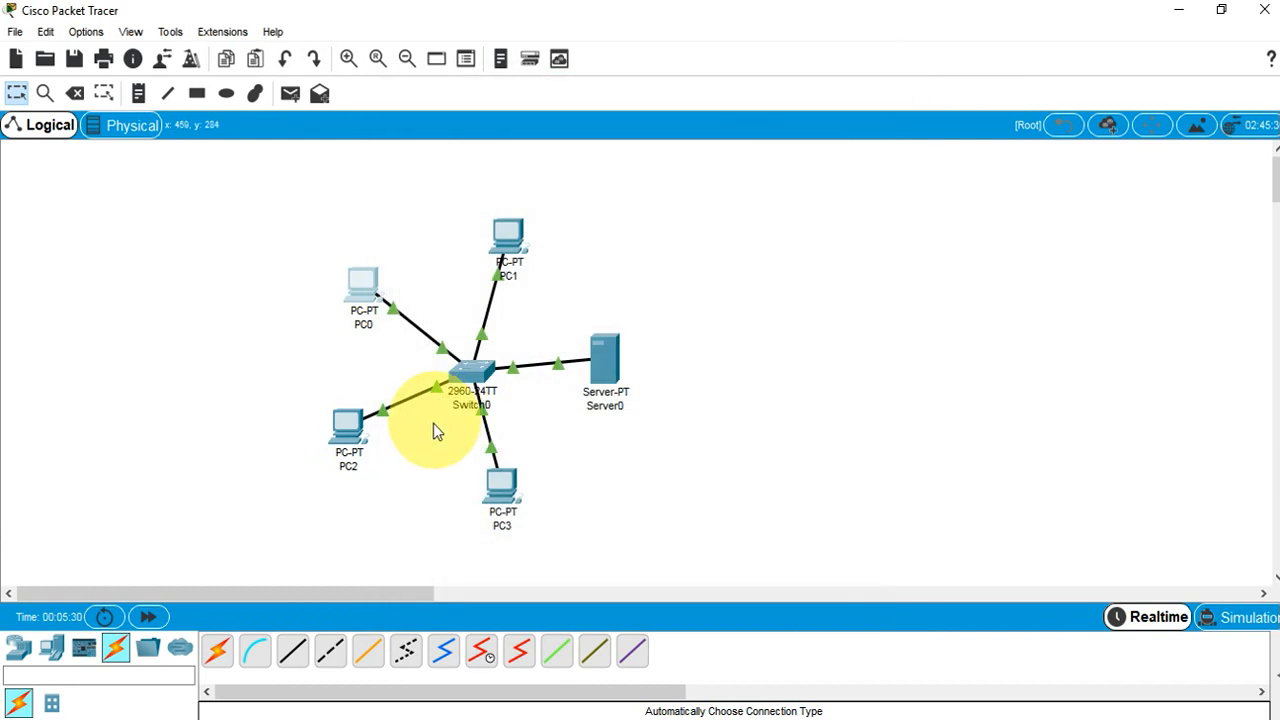
# Give PC2 static IP 192.168.10.1 with default mask 255.255.255.0
pyautogui.click(358, 422)
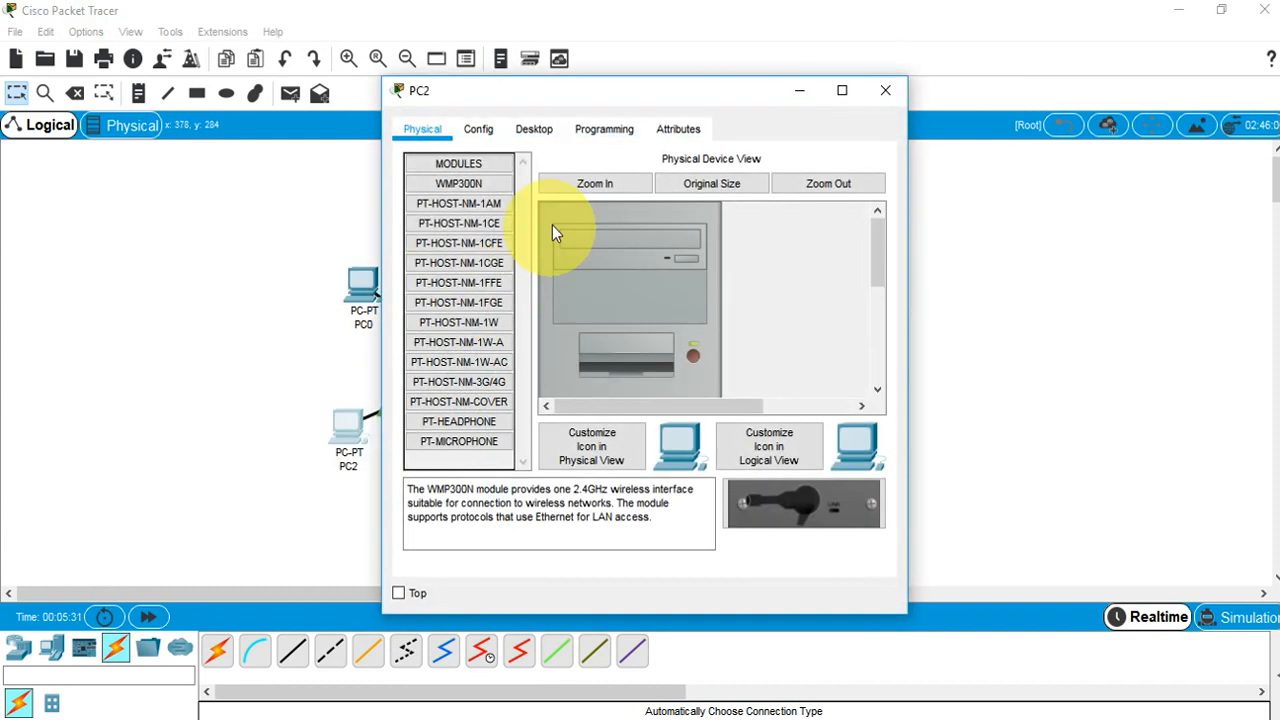
pyautogui.click(535, 129)
pyautogui.click(464, 179)
pyautogui.click(617, 267)
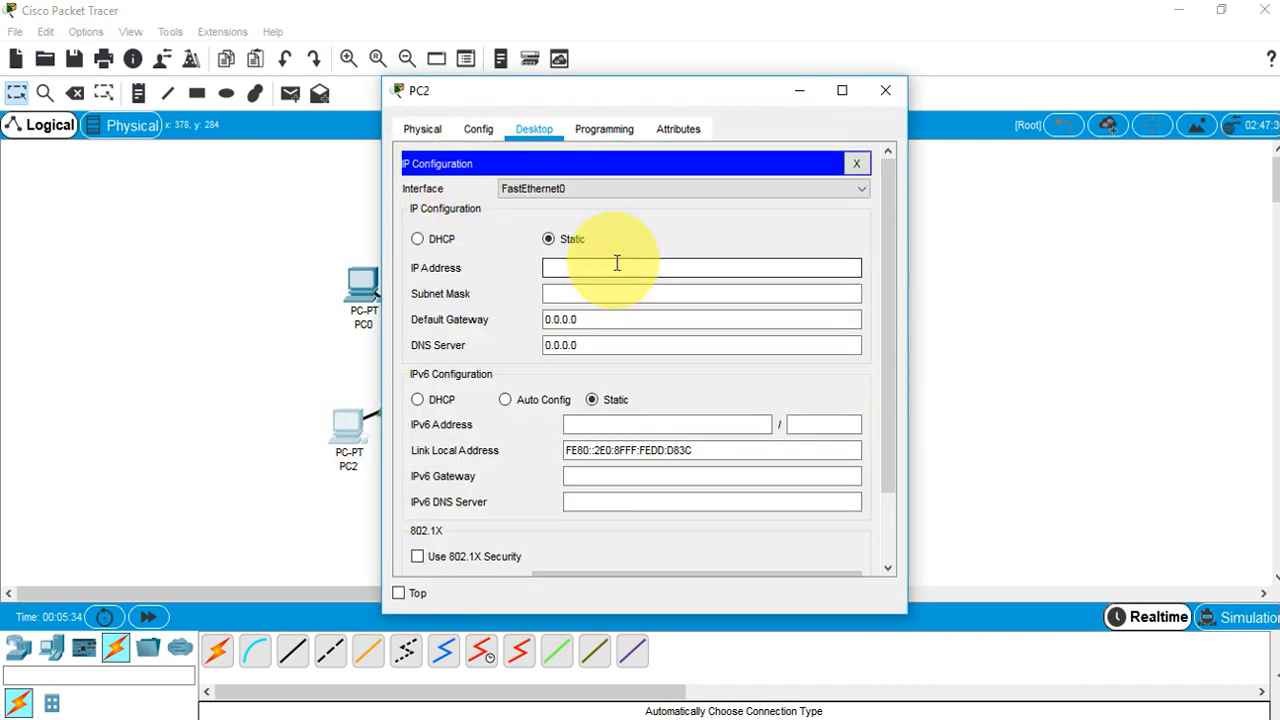
pyautogui.write('192.168')
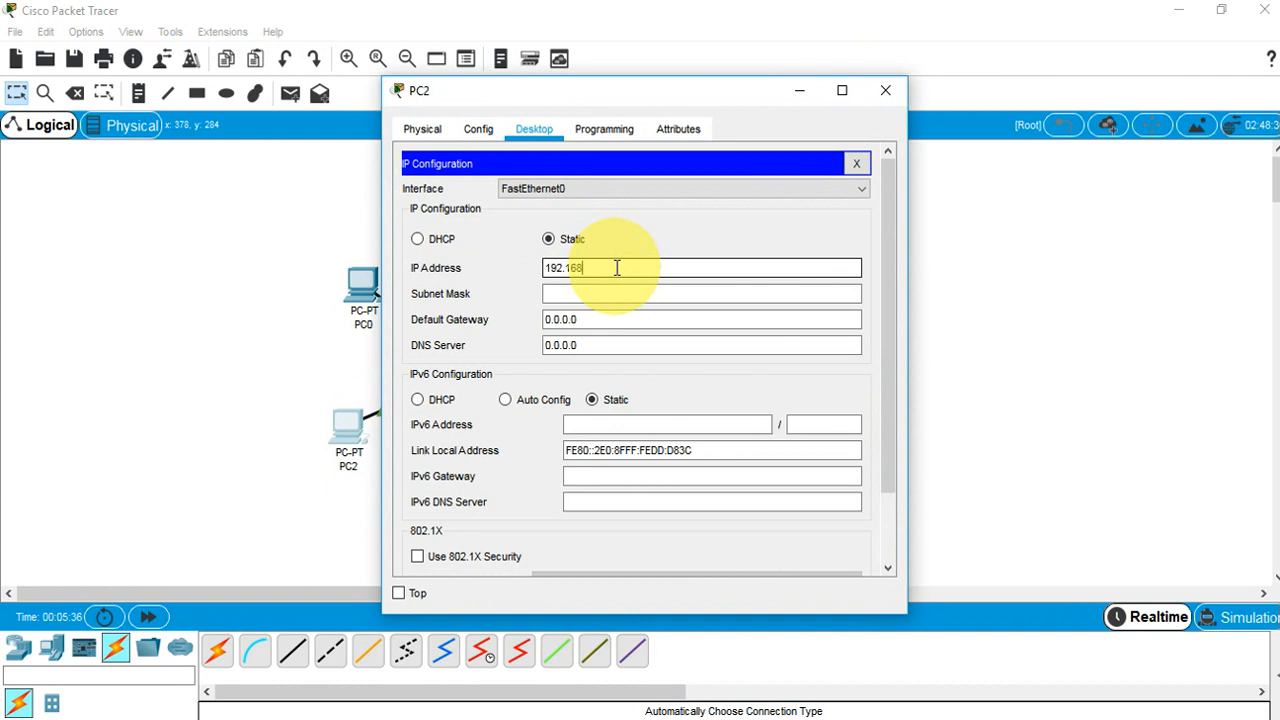
pyautogui.write('.10.1')
pyautogui.press('Tab')
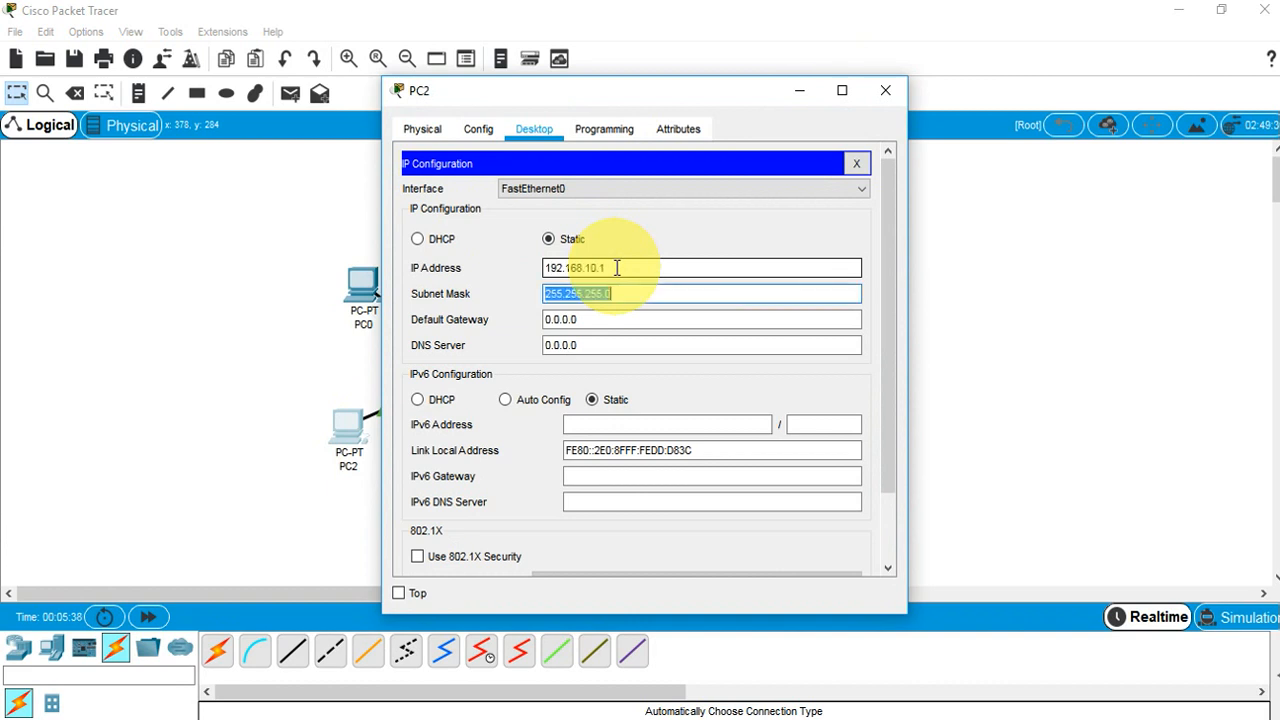
pyautogui.click(885, 90)
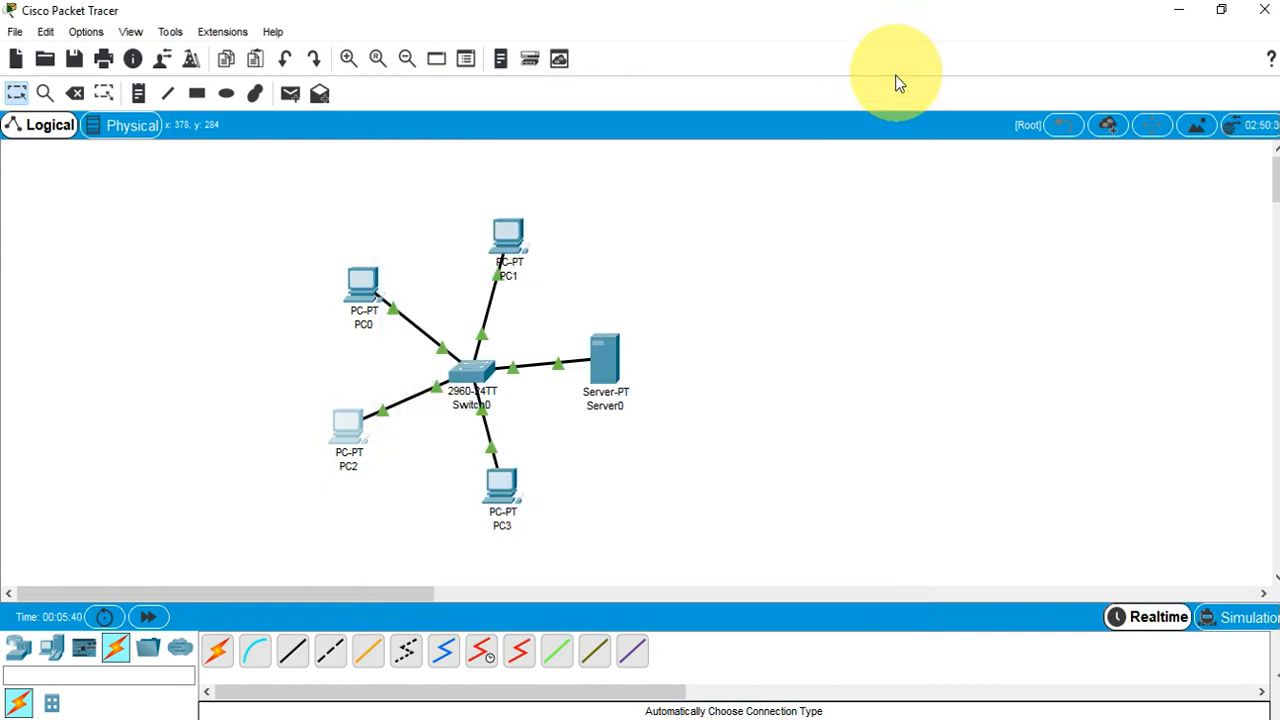
# Check PC1's and PC0's addresses, then open PC1's device window
pyautogui.moveTo(502, 248)
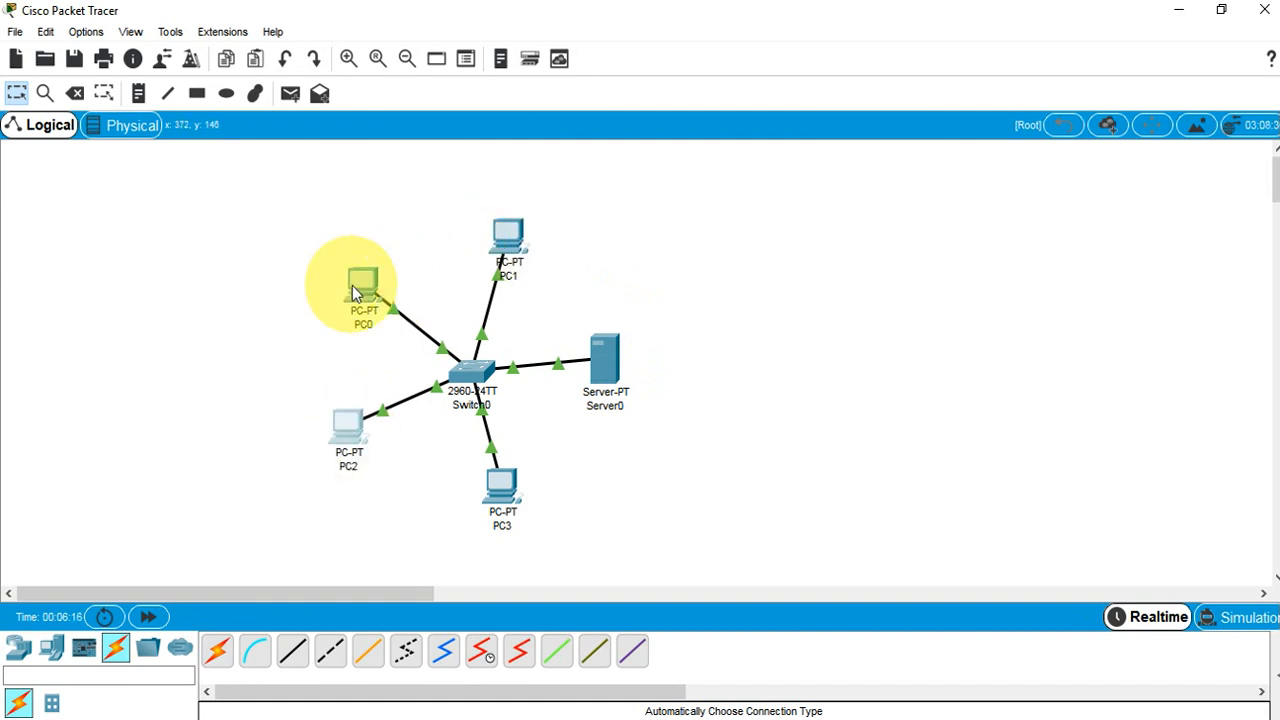
pyautogui.moveTo(352, 290)
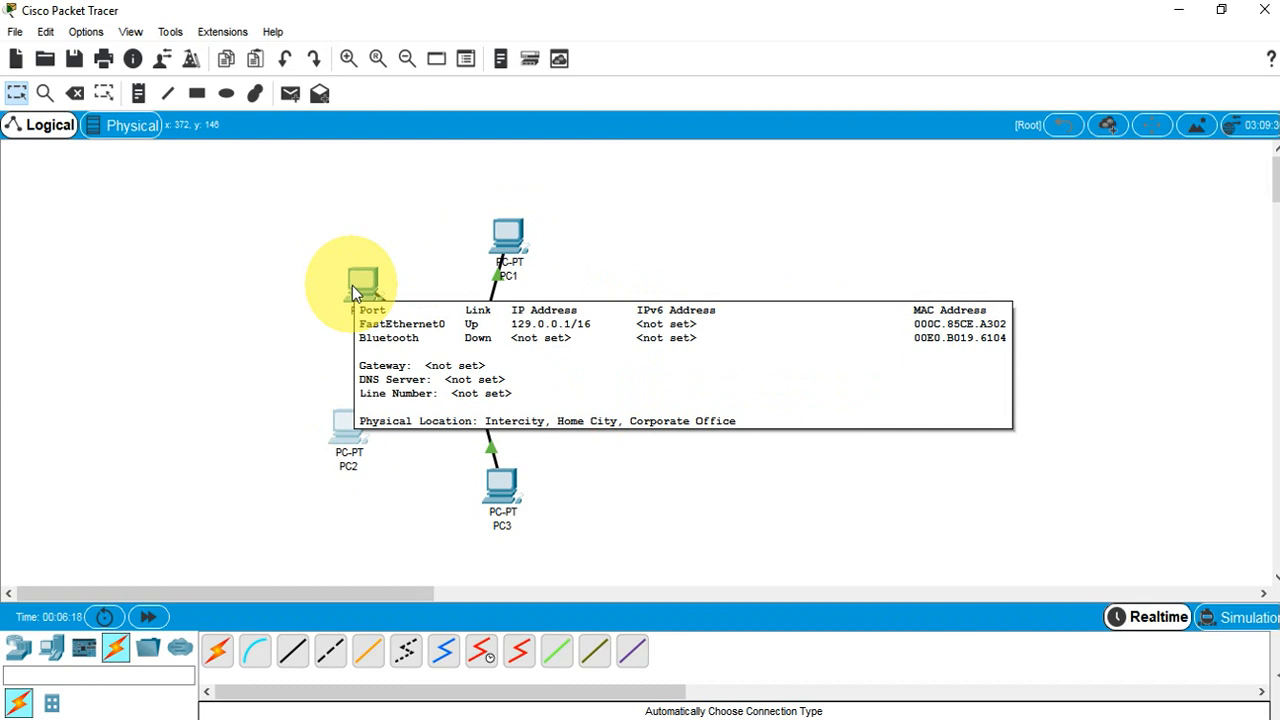
pyautogui.click(503, 235)
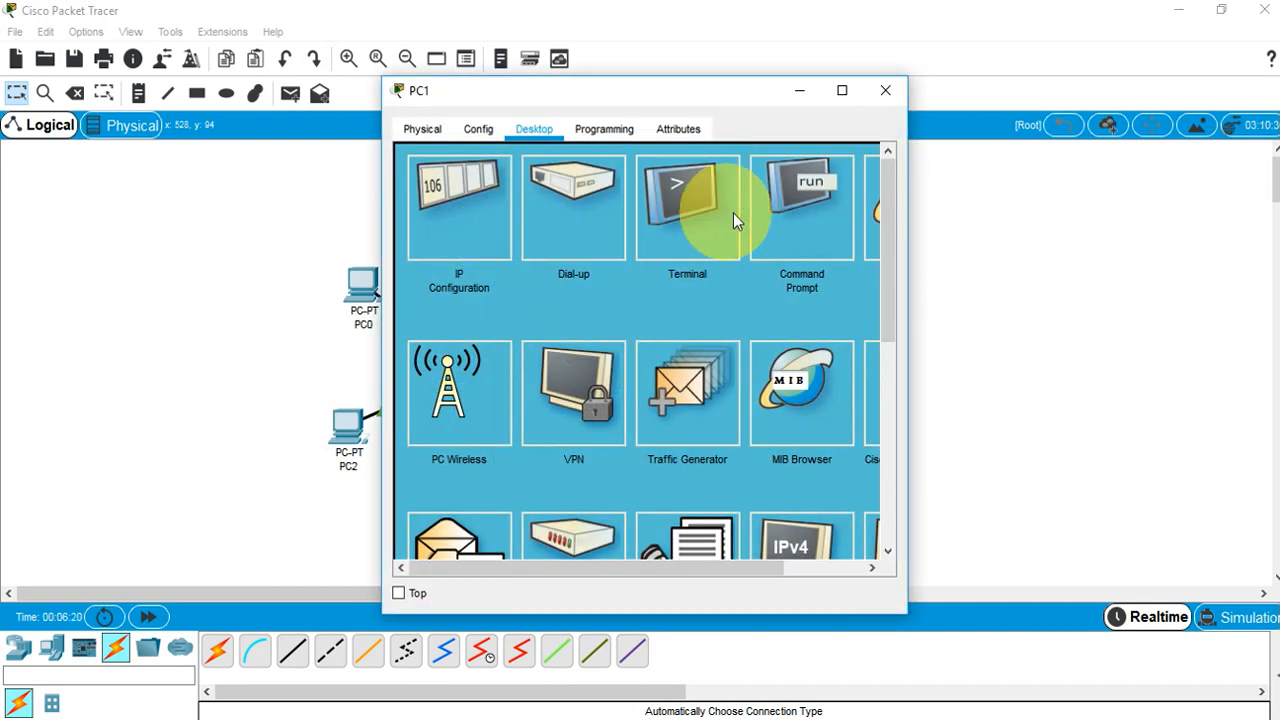
# Run ping 129.0.0.1 from PC1's command prompt; all four requests time out
pyautogui.click(805, 198)
pyautogui.write('ping 129.0.0.1')
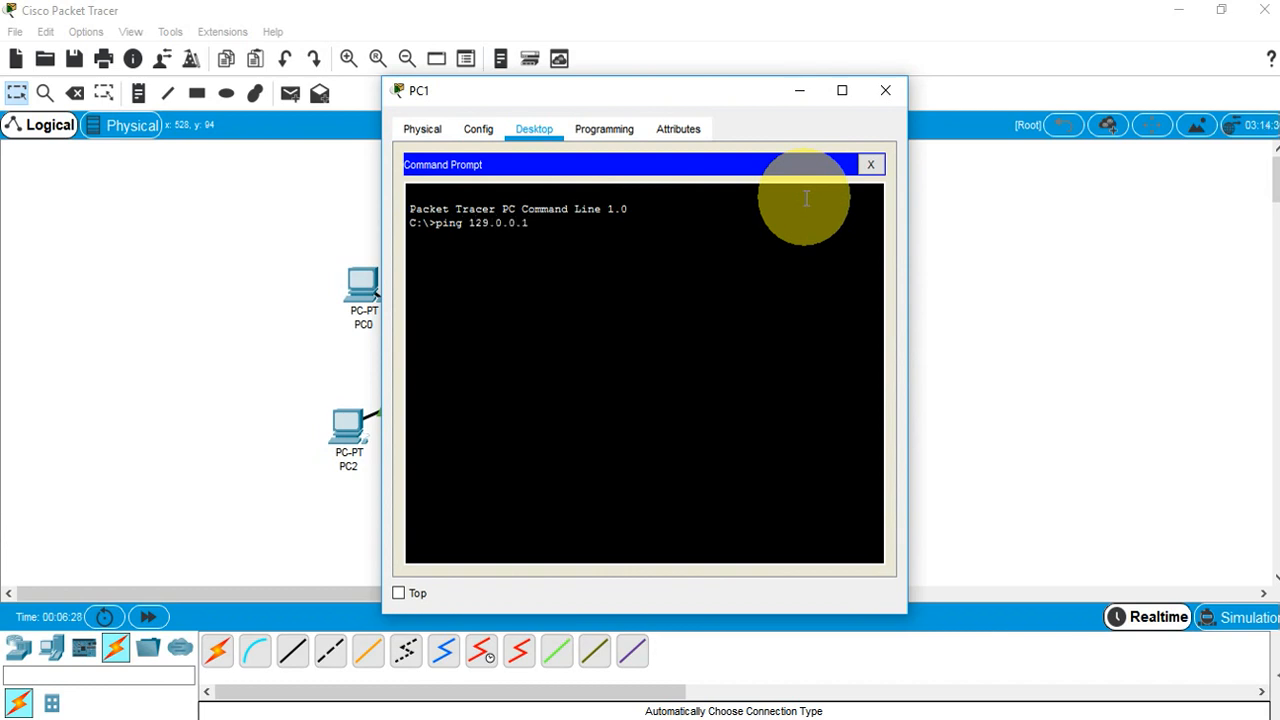
pyautogui.press('Return')
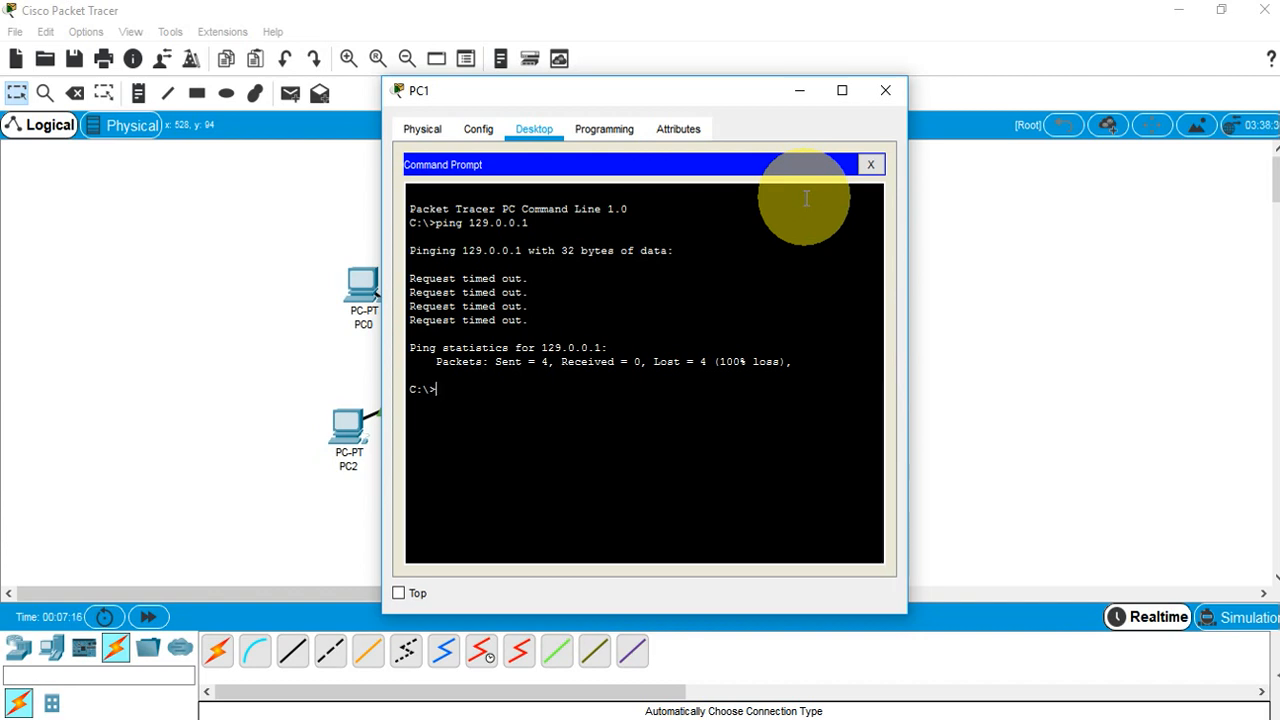
# Readdress PC1 to 10.0.0.1 with mask 255.0.0.0
pyautogui.click(885, 90)
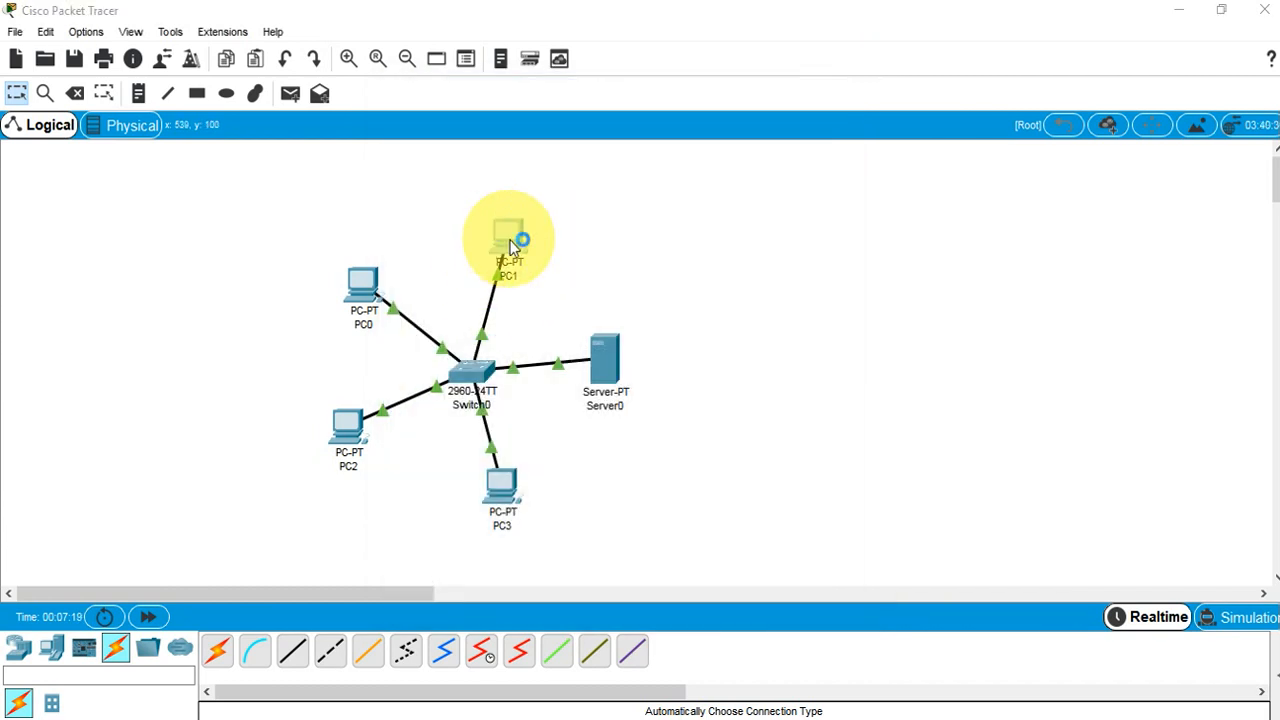
pyautogui.click(512, 245)
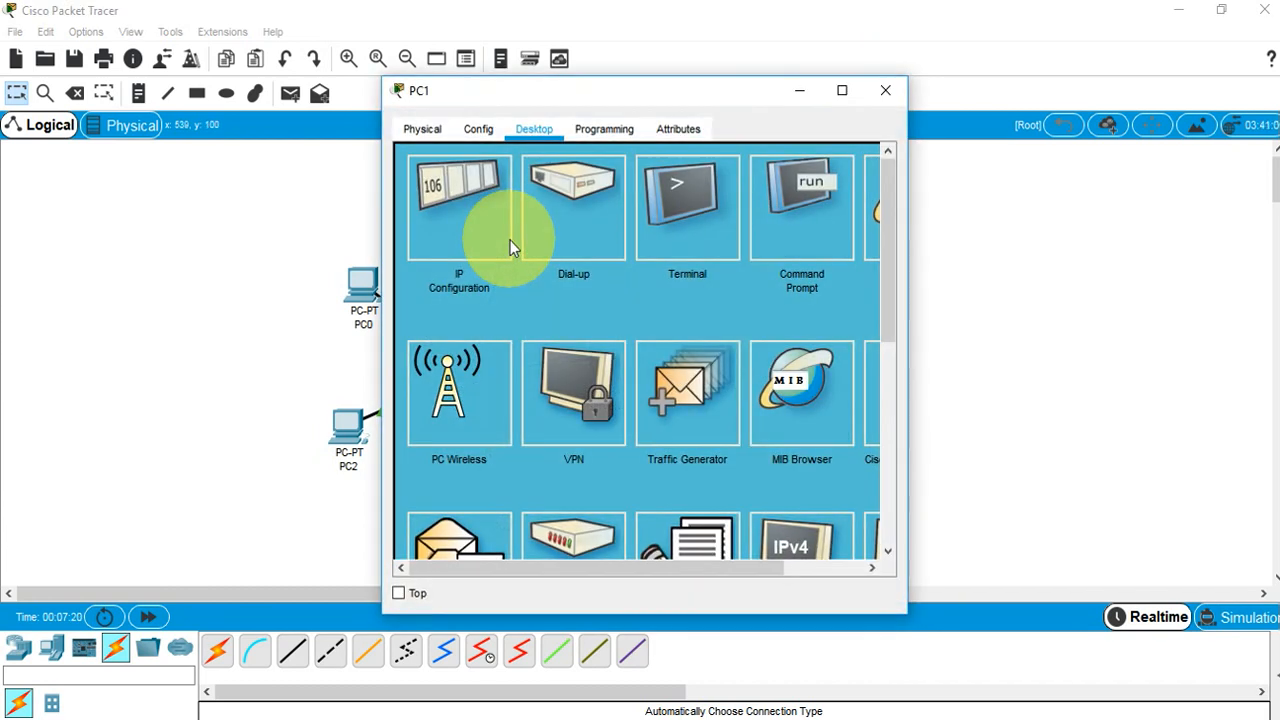
pyautogui.click(461, 184)
pyautogui.click(578, 268)
pyautogui.write('10.0.0.1')
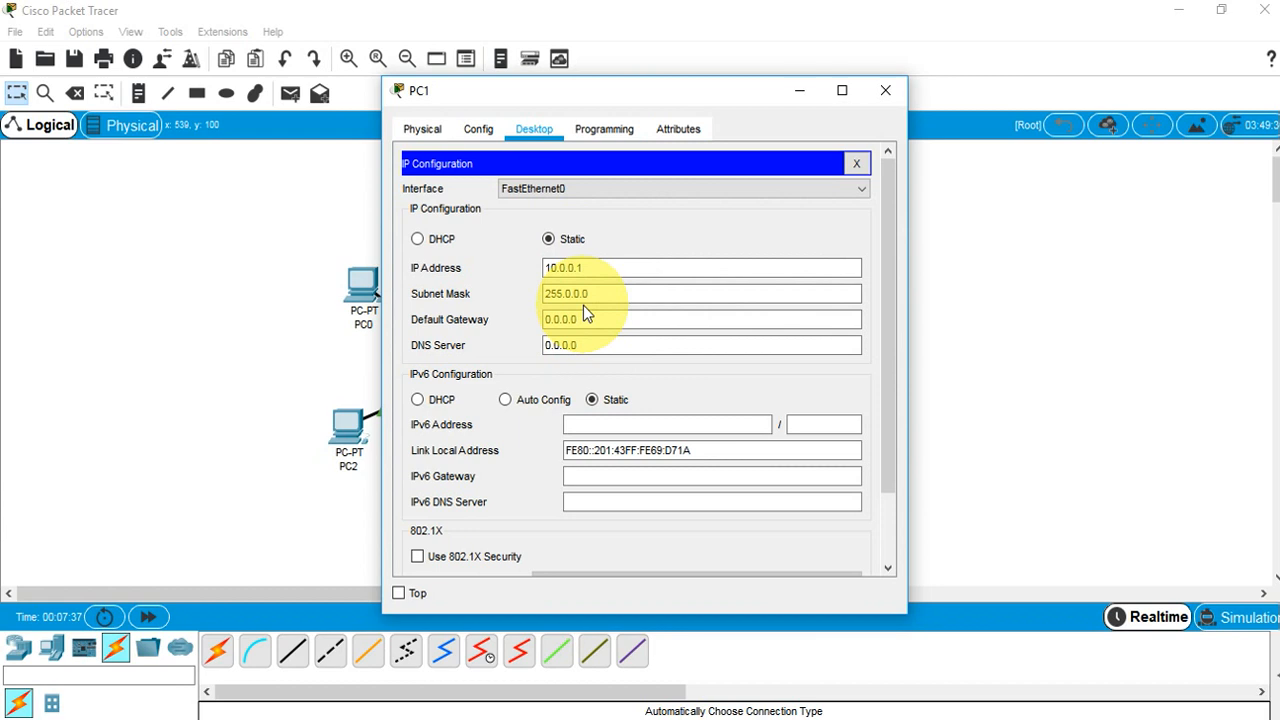
pyautogui.click(886, 90)
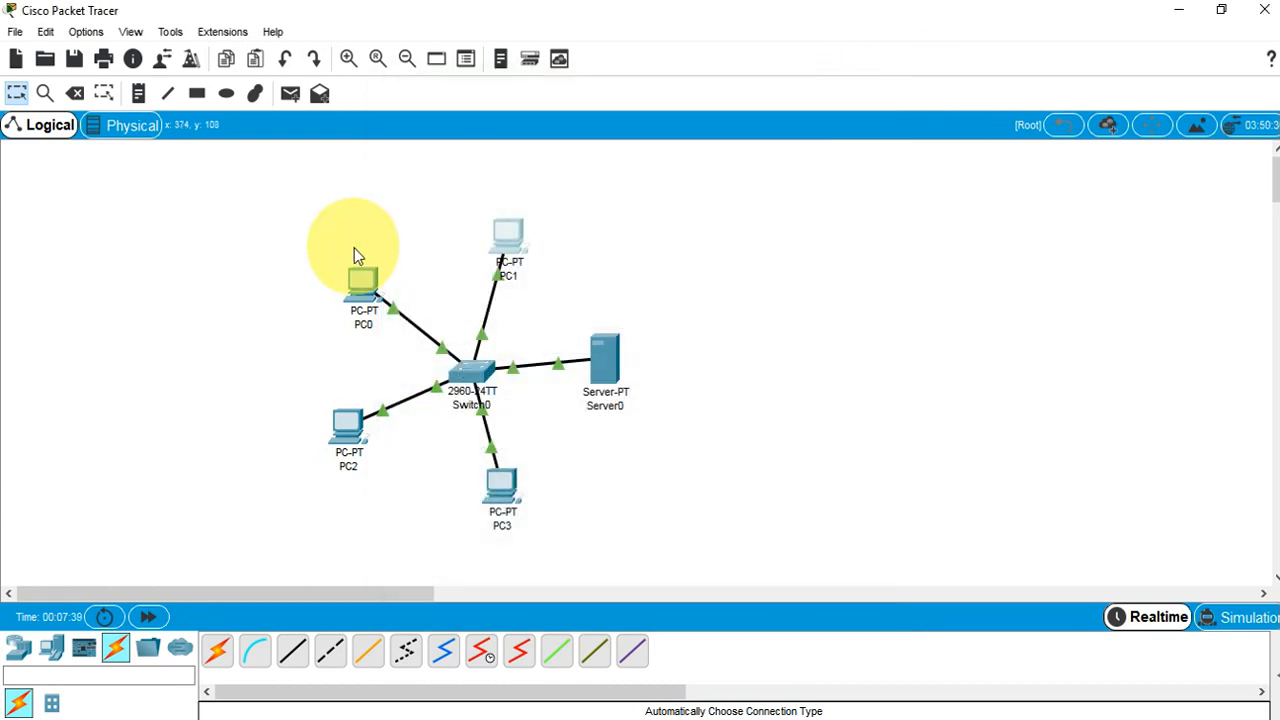
# Change PC0's address from 129.0.0.1 to 10.0.0.2 with mask 255.0.0.0
pyautogui.click(360, 285)
pyautogui.click(447, 182)
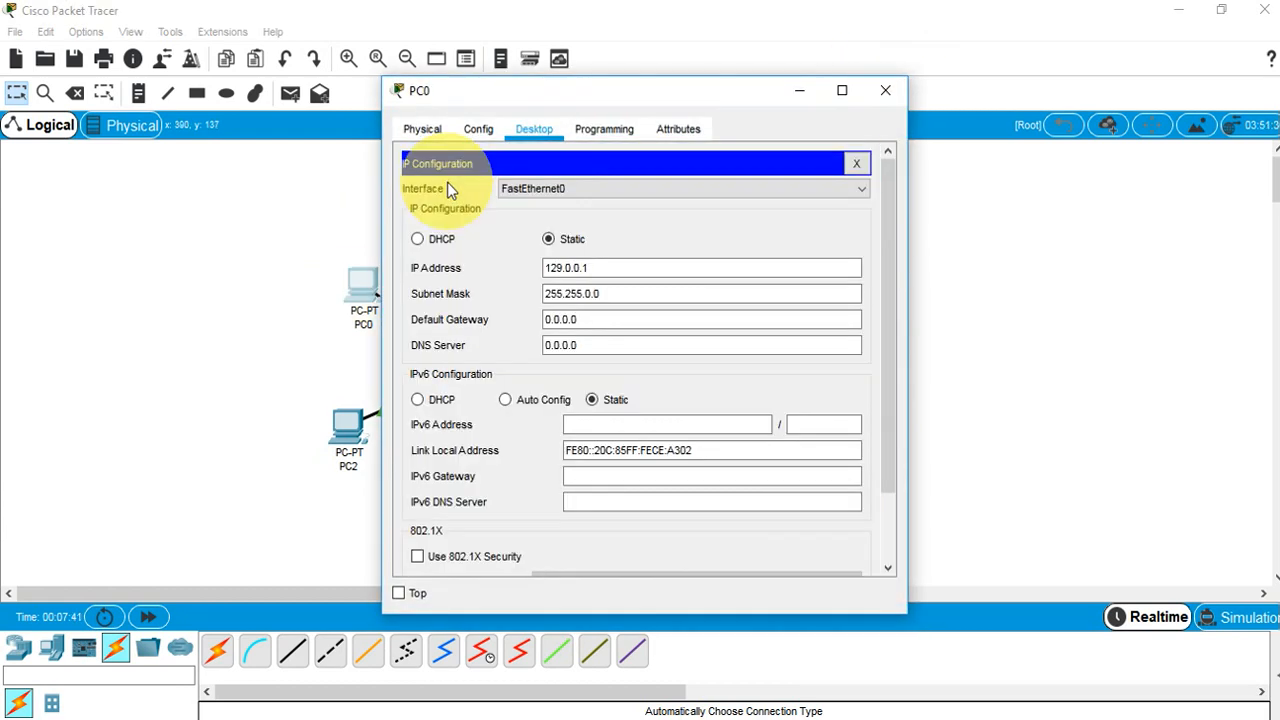
pyautogui.moveTo(594, 270); pyautogui.dragTo(487, 269)
pyautogui.write('10.0.0.2')
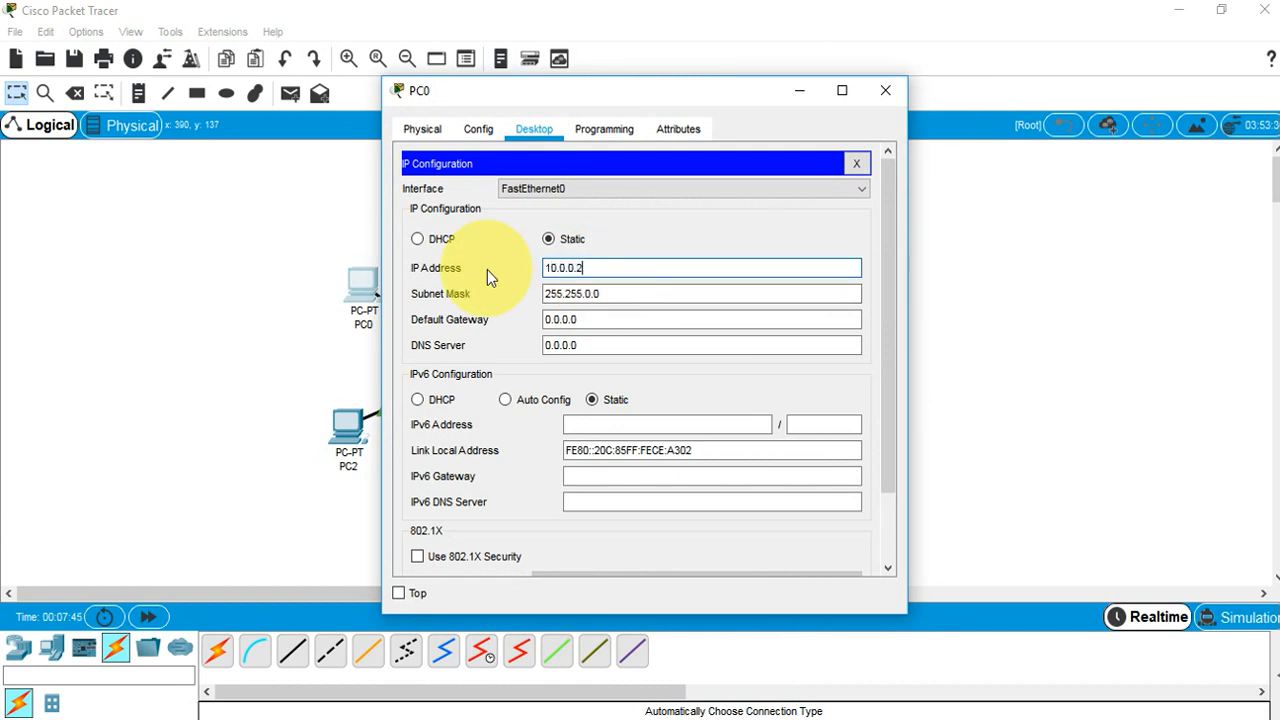
pyautogui.press('Tab')
pyautogui.write('255.')
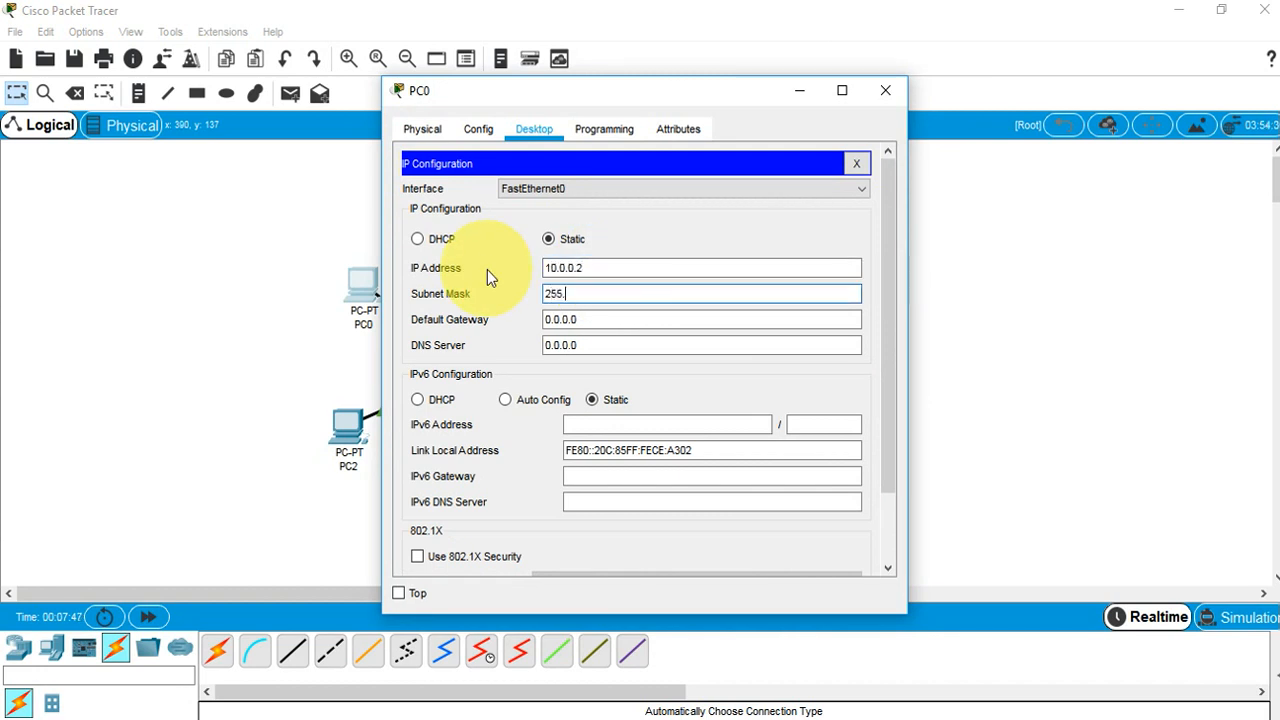
pyautogui.write('0.0.0')
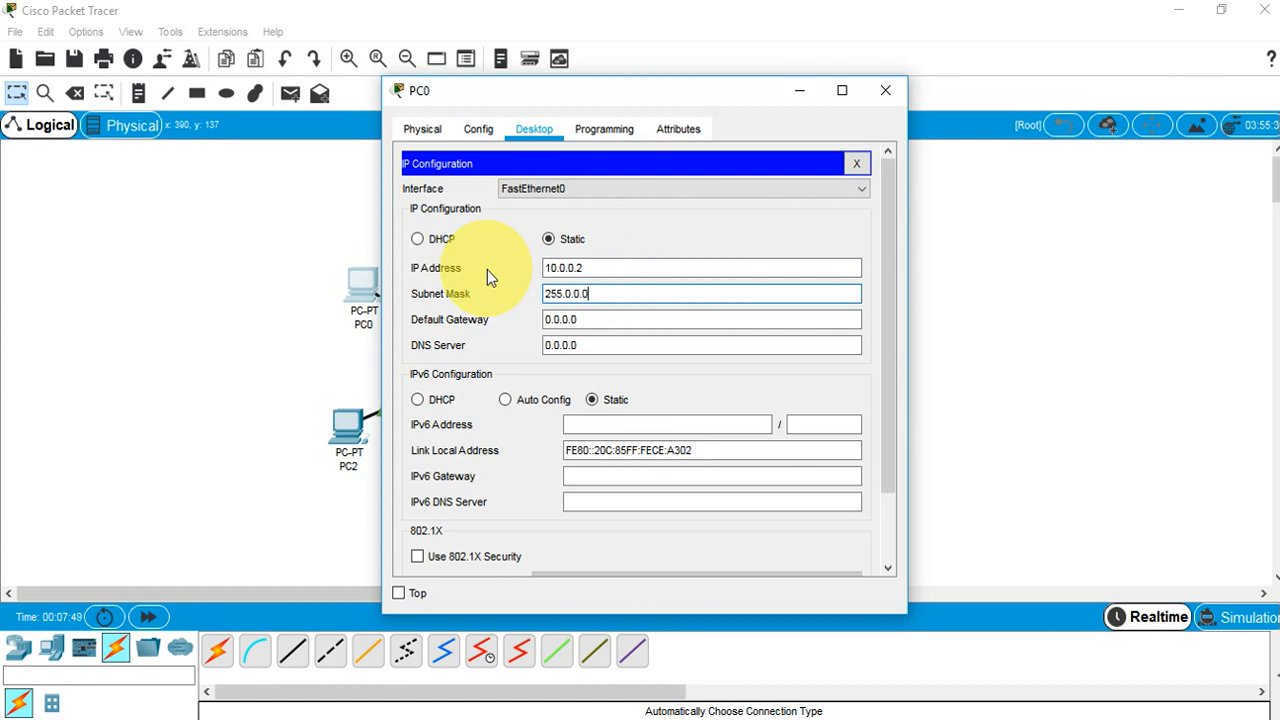
pyautogui.click(888, 99)
# Change PC2's address from 192.168.10.1 to 10.0.0.3 with mask 255.0.0.0
pyautogui.click(346, 438)
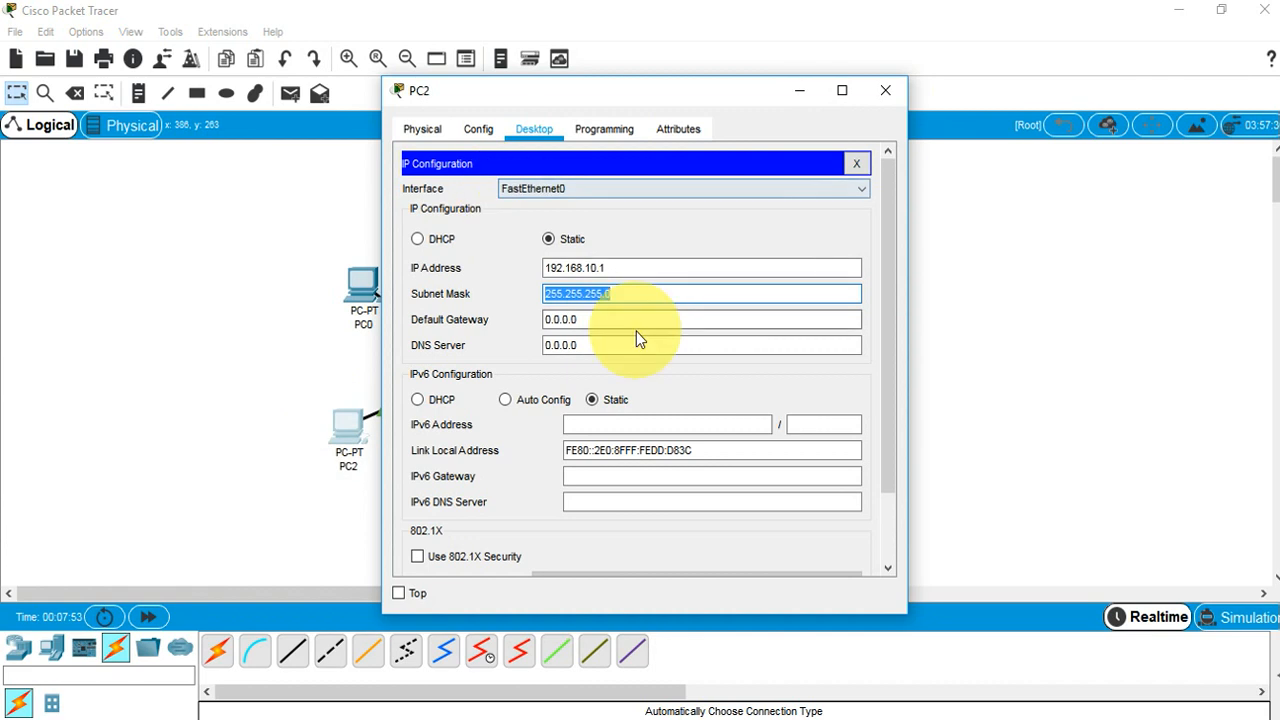
pyautogui.moveTo(634, 270); pyautogui.dragTo(478, 276)
pyautogui.write('10.0.0.')
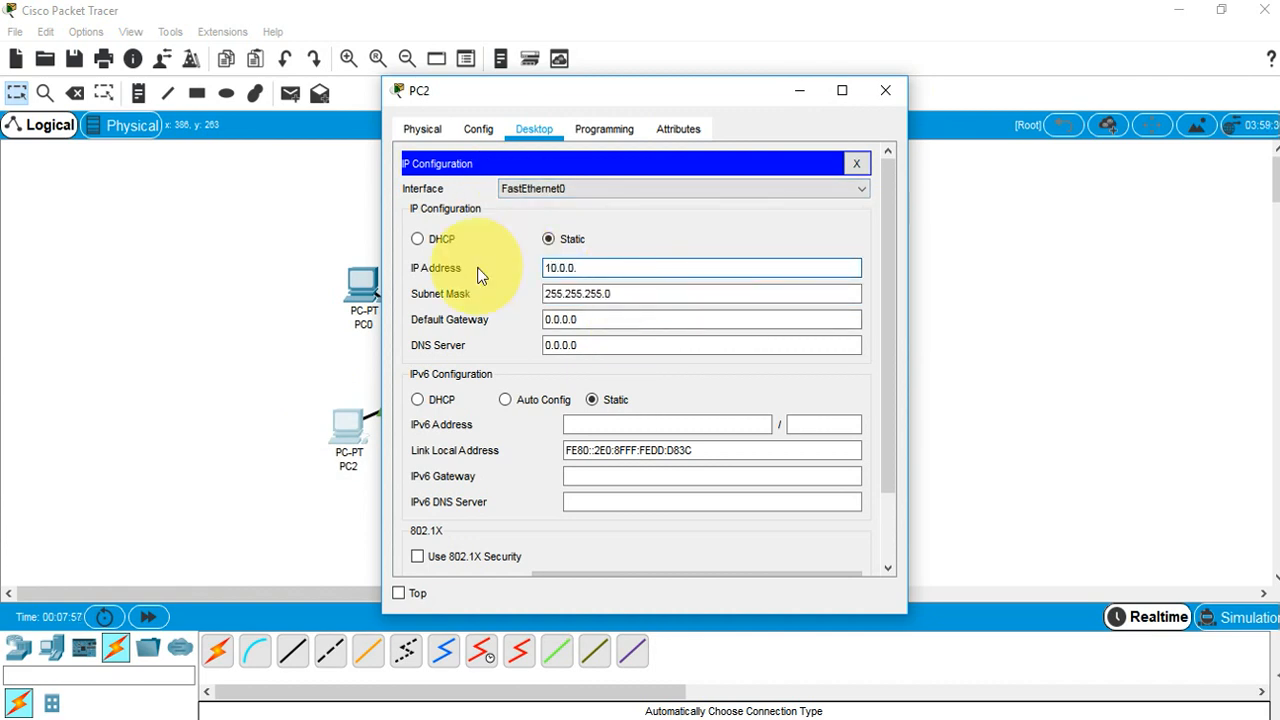
pyautogui.write('3')
pyautogui.press('Tab')
pyautogui.write('255.0.0.0')
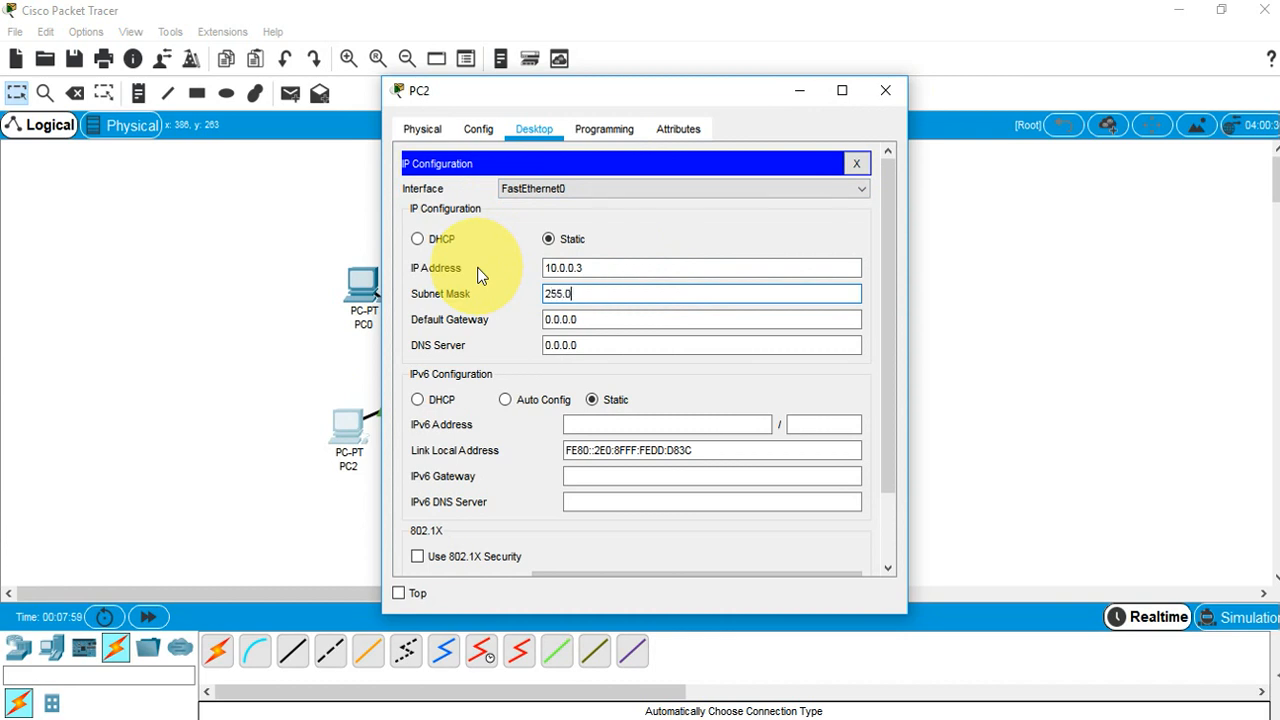
pyautogui.click(883, 89)
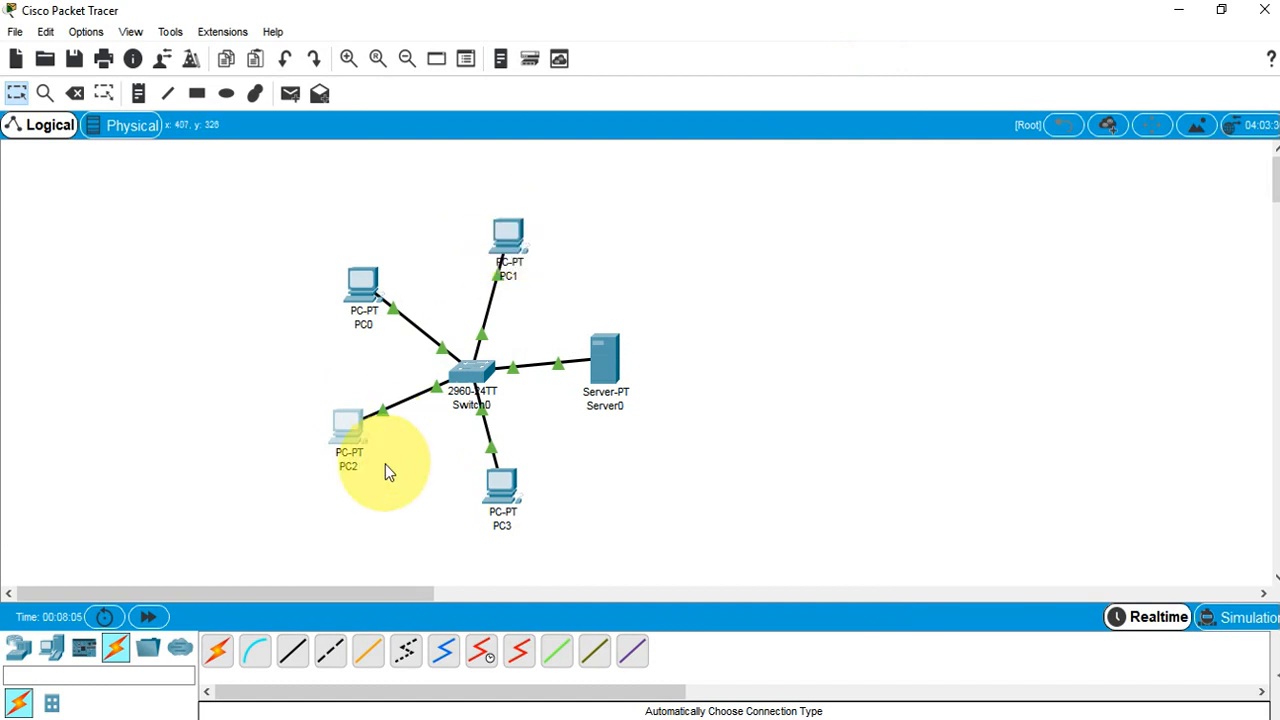
# Ping 10.0.0.2 from PC1 successfully, then move Server0 further right
pyautogui.click(511, 234)
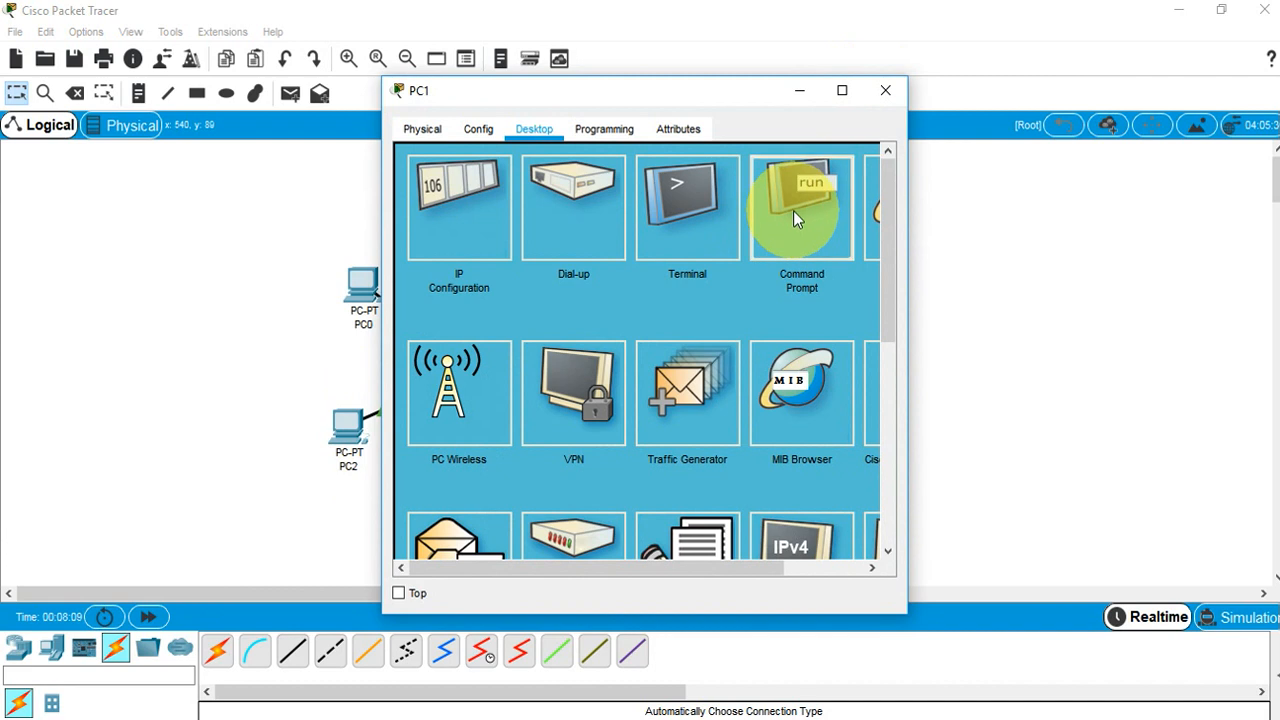
pyautogui.click(793, 210)
pyautogui.write('ping 10.0.0.2')
pyautogui.press('Return')
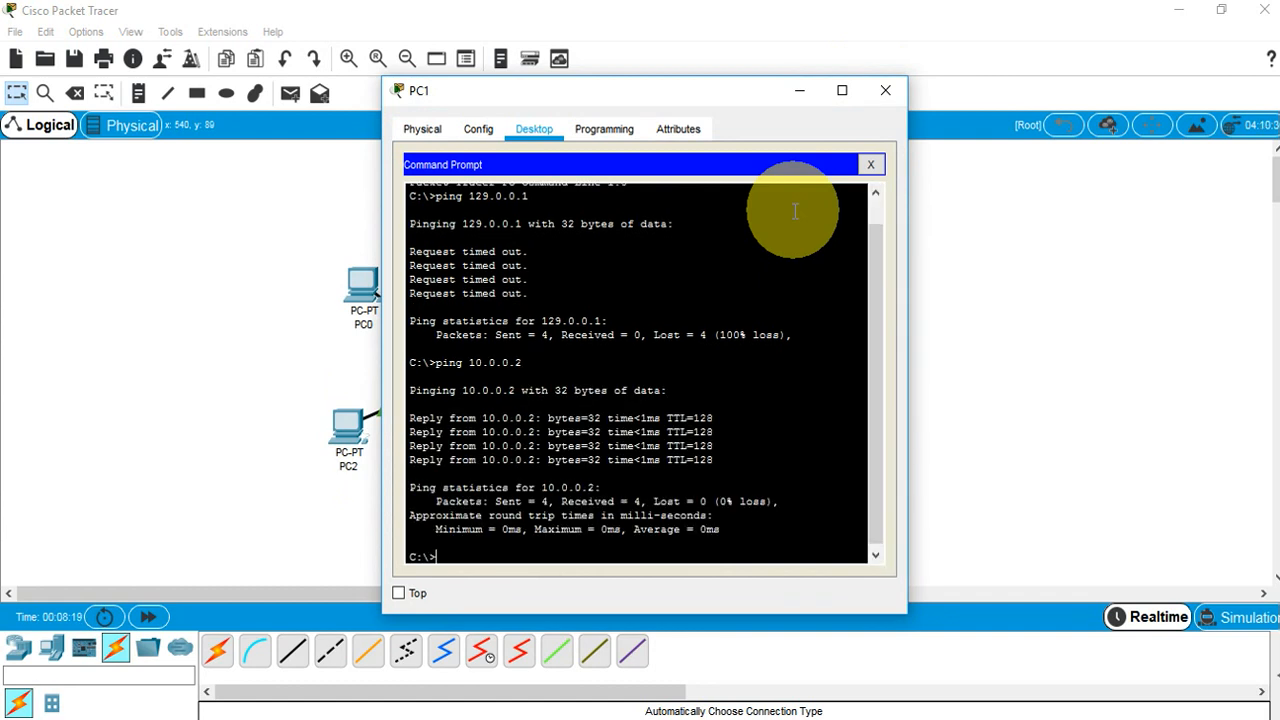
pyautogui.click(886, 92)
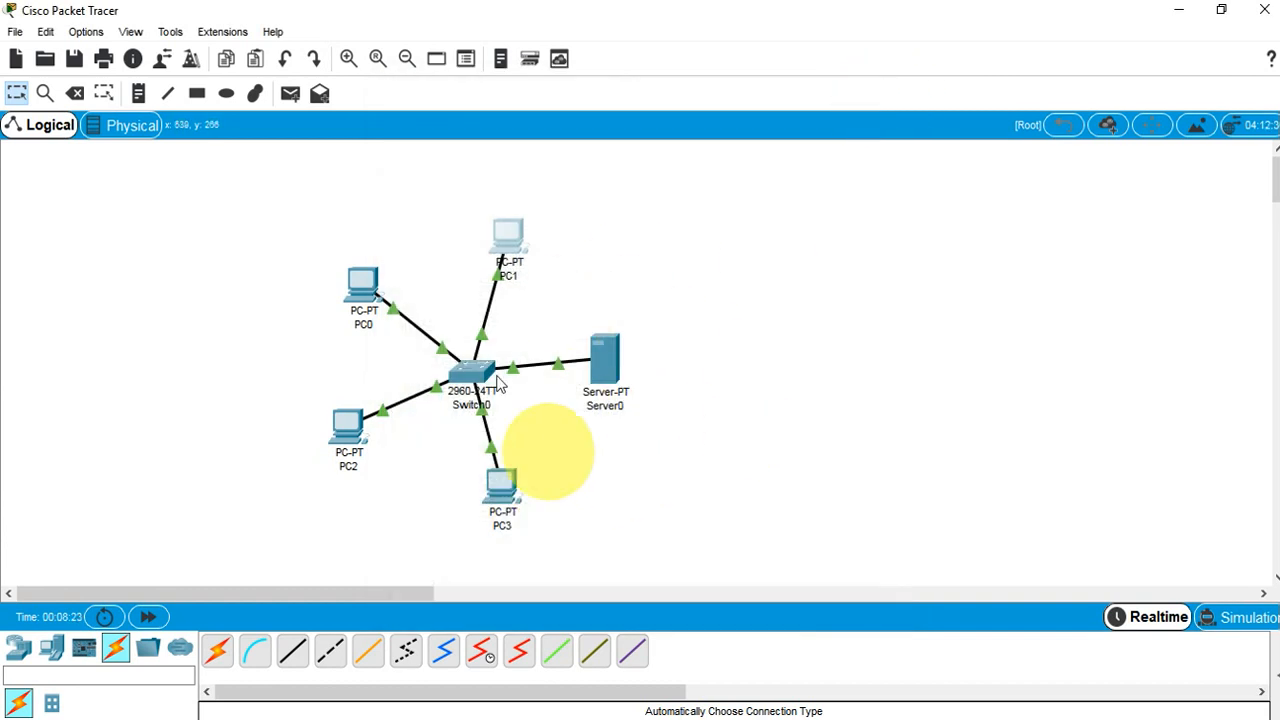
pyautogui.moveTo(601, 388); pyautogui.dragTo(667, 383)
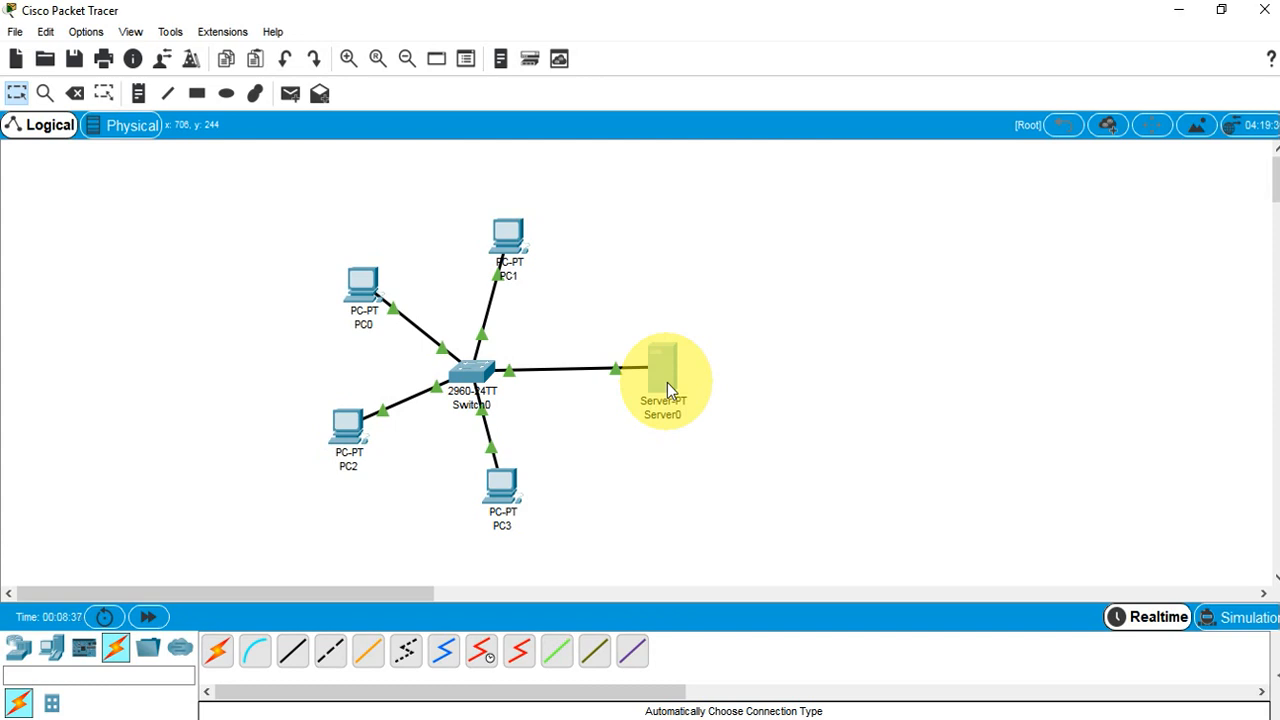
# Give Server0 static IP 192.168.10.1 with mask 255.255.255.0
pyautogui.click(667, 382)
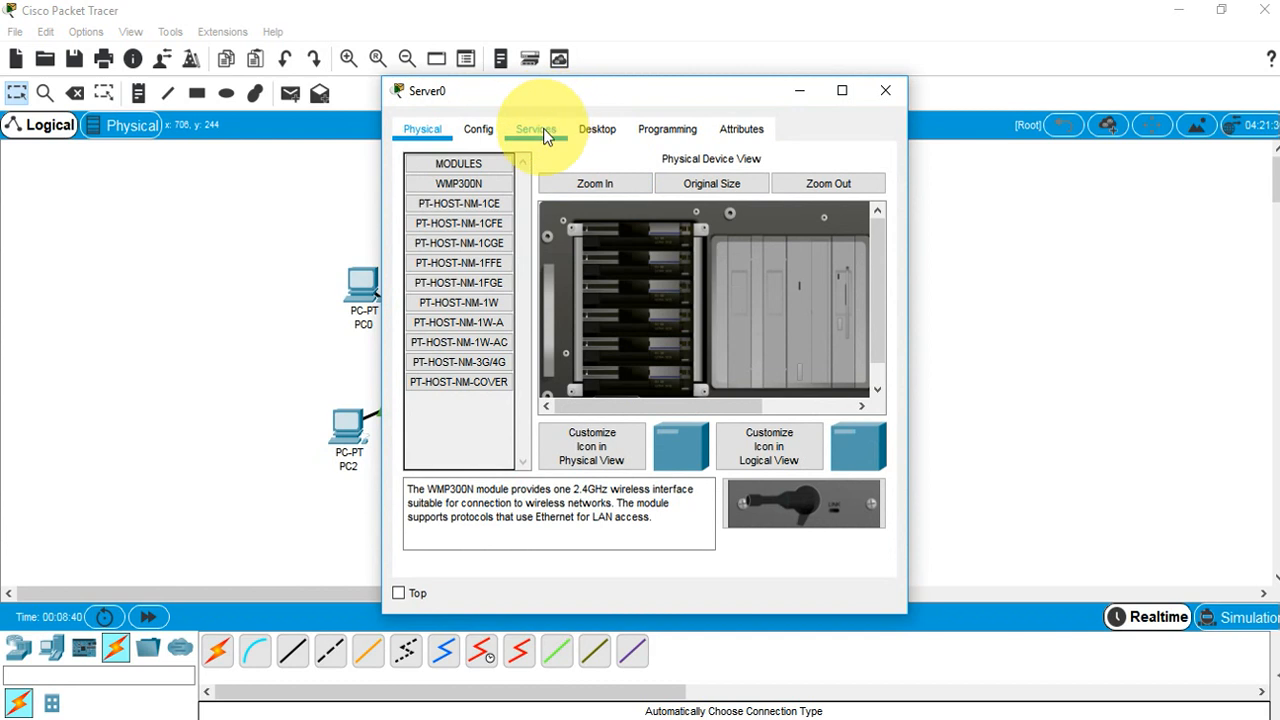
pyautogui.click(592, 132)
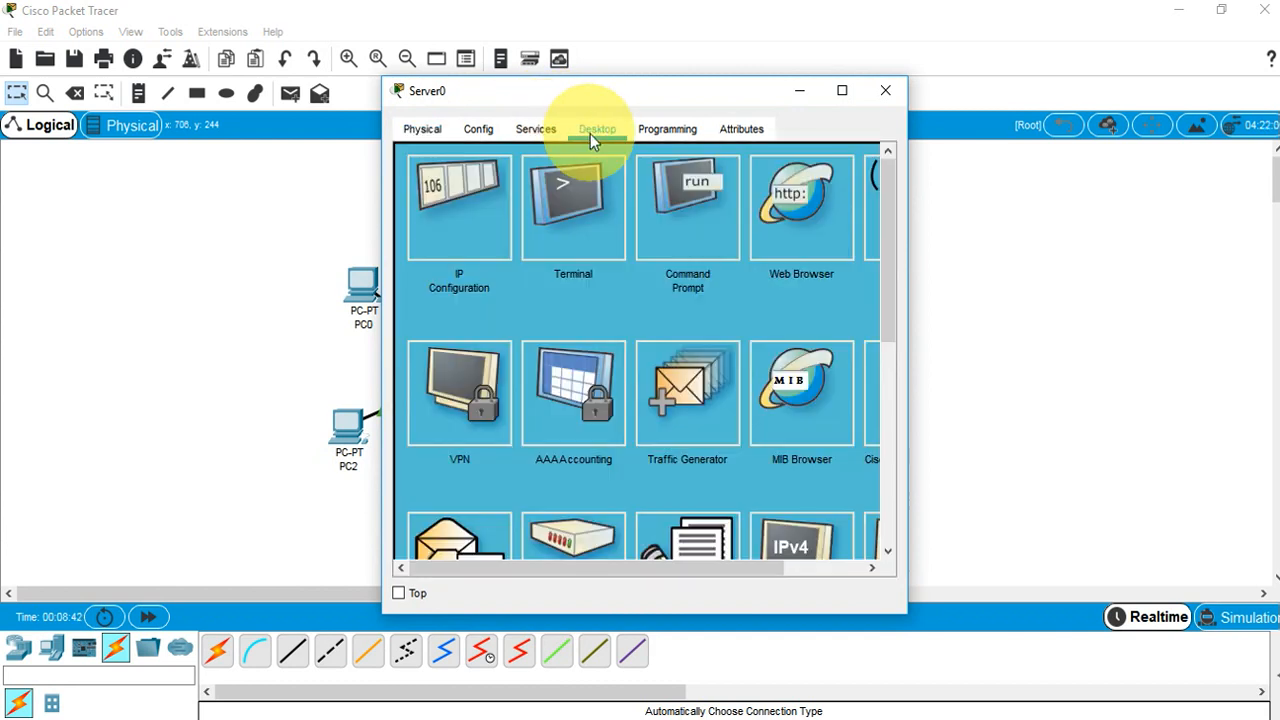
pyautogui.click(457, 197)
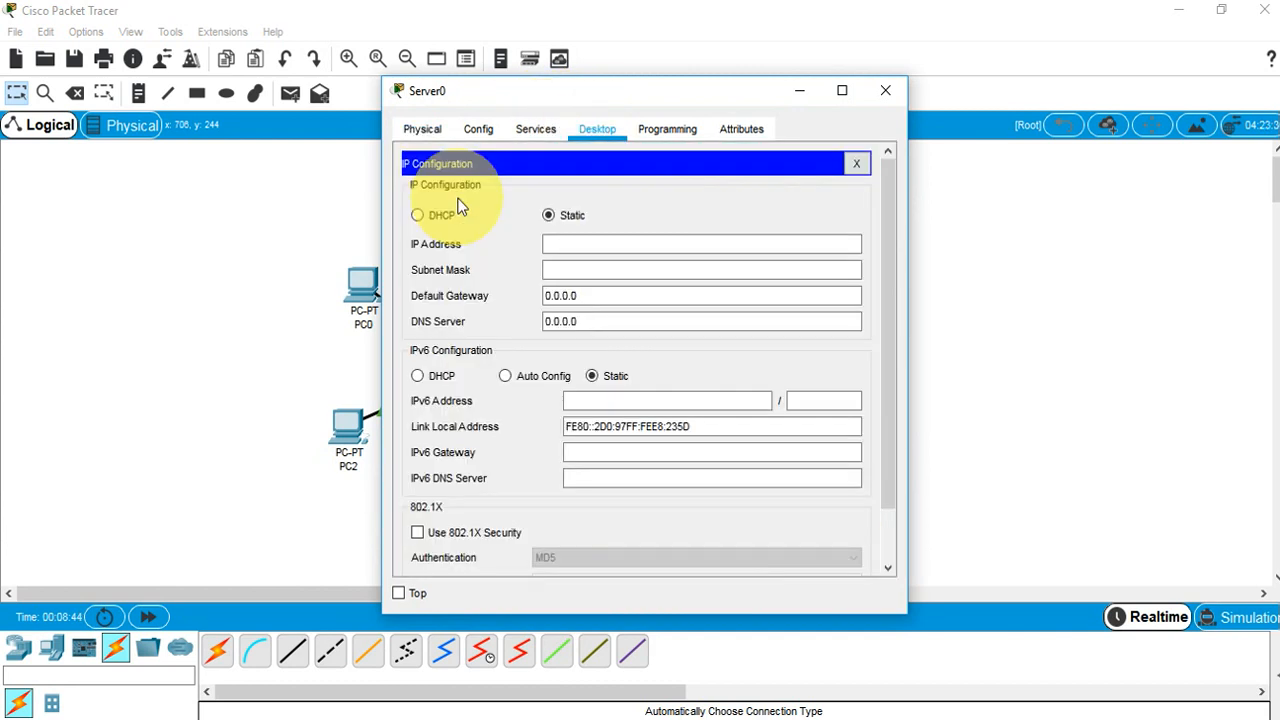
pyautogui.click(588, 245)
pyautogui.write('19')
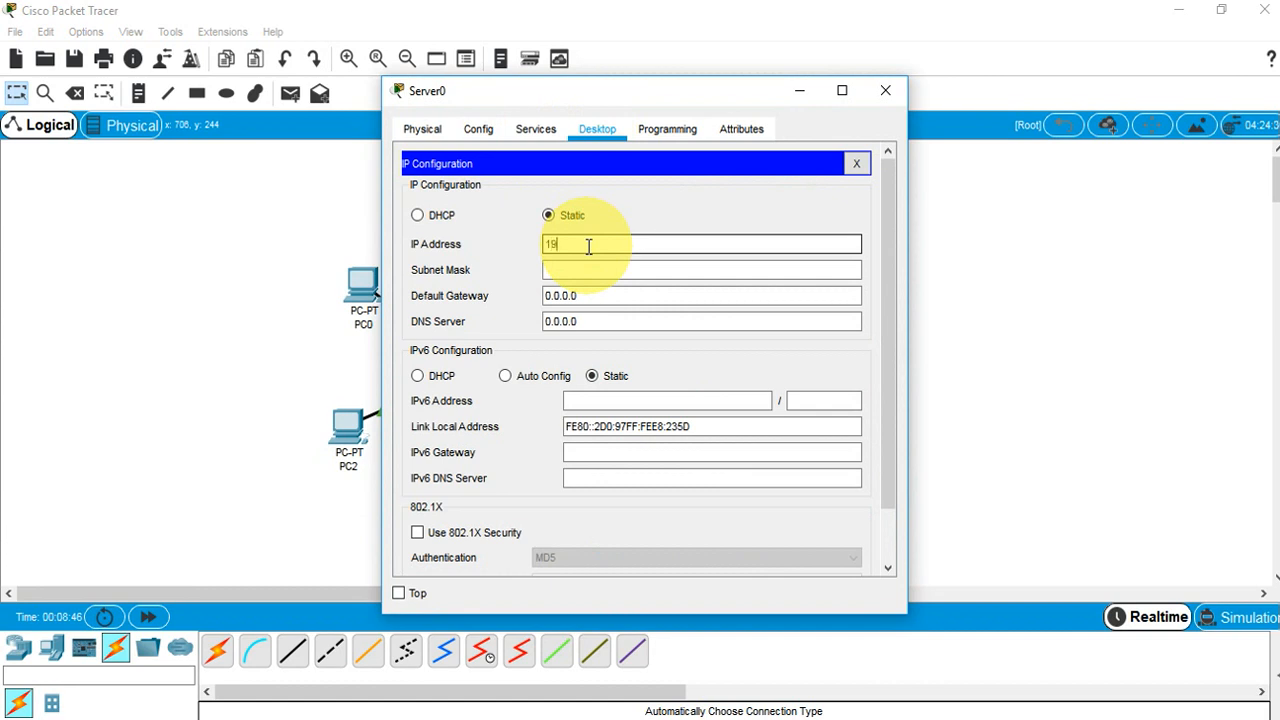
pyautogui.write('2.168.10.1')
pyautogui.press('Tab')
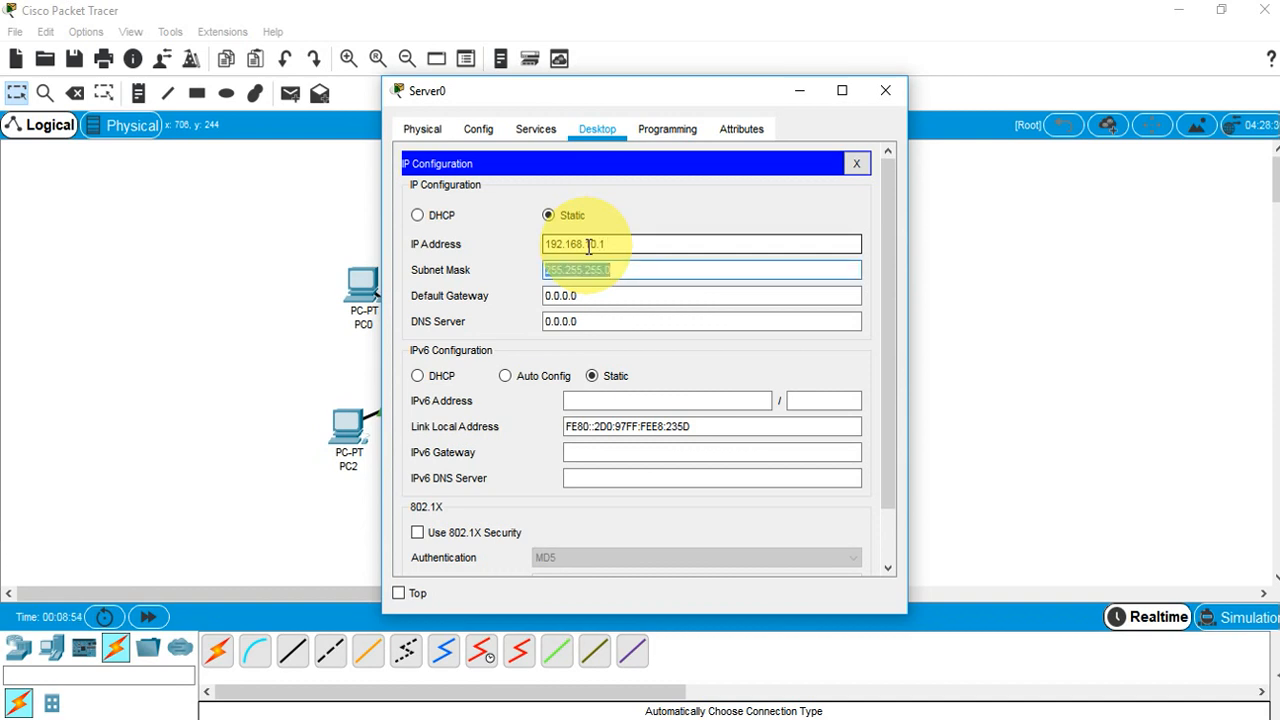
# Set Server0's default gateway to 192.168.10.252 and DNS server to 192.168.10.1
pyautogui.press('Tab')
pyautogui.write('192.168.10.252')
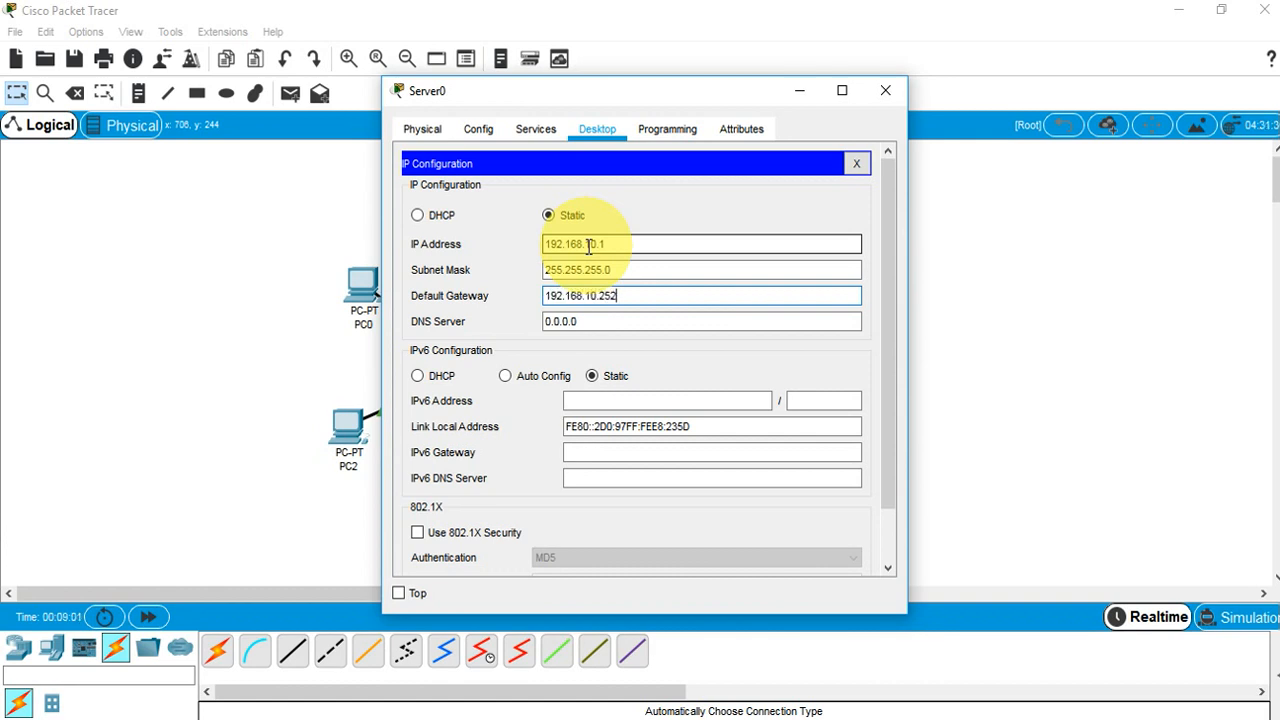
pyautogui.press('Tab')
pyautogui.write('192.168.1')
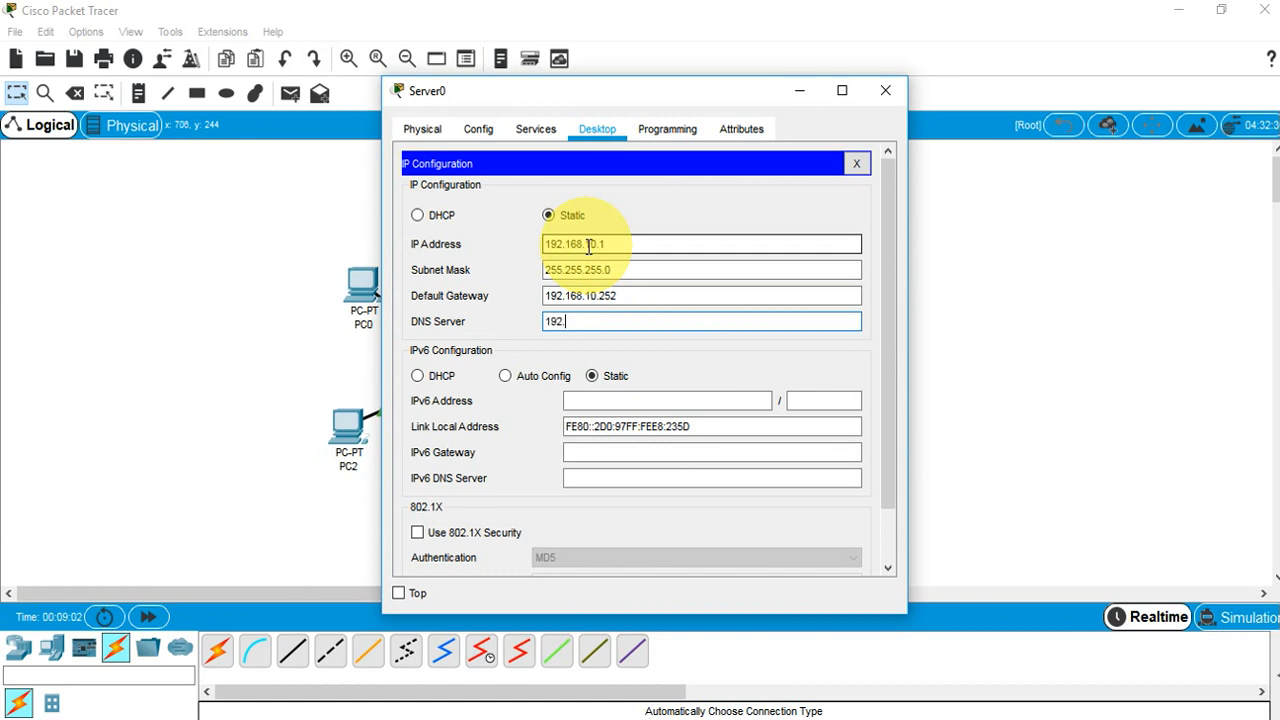
pyautogui.write('0.1')
pyautogui.click(609, 245)
pyautogui.moveTo(609, 245); pyautogui.dragTo(544, 244)
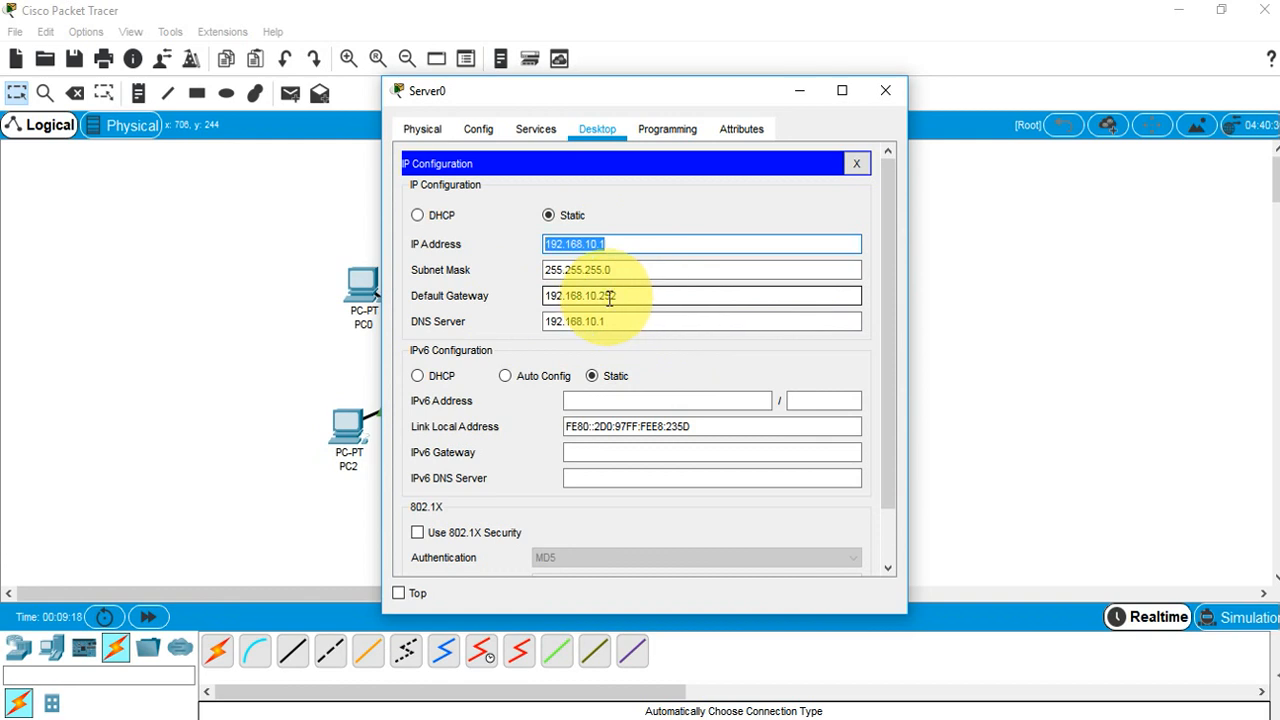
pyautogui.click(856, 163)
# Turn on Server0's DHCP and add pool 'dhcp' with gateway 192.168.10.252, DNS 192.168.10.1
pyautogui.click(538, 129)
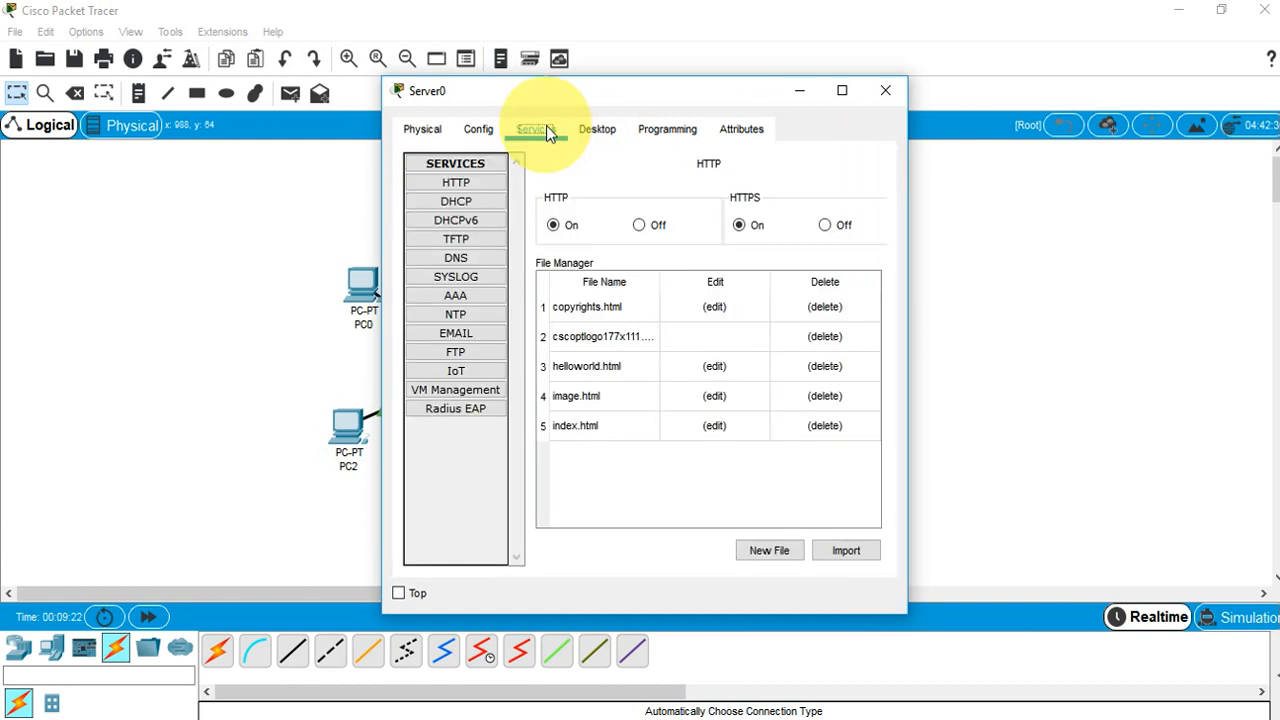
pyautogui.click(472, 200)
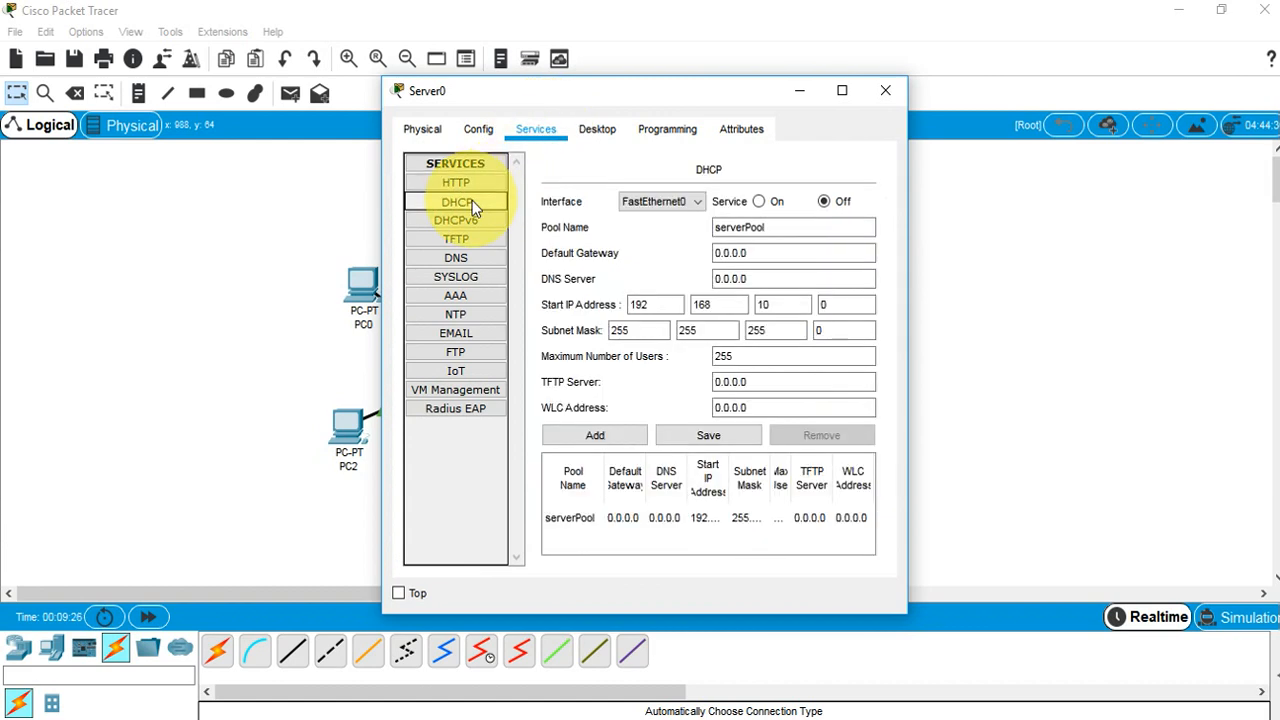
pyautogui.click(758, 201)
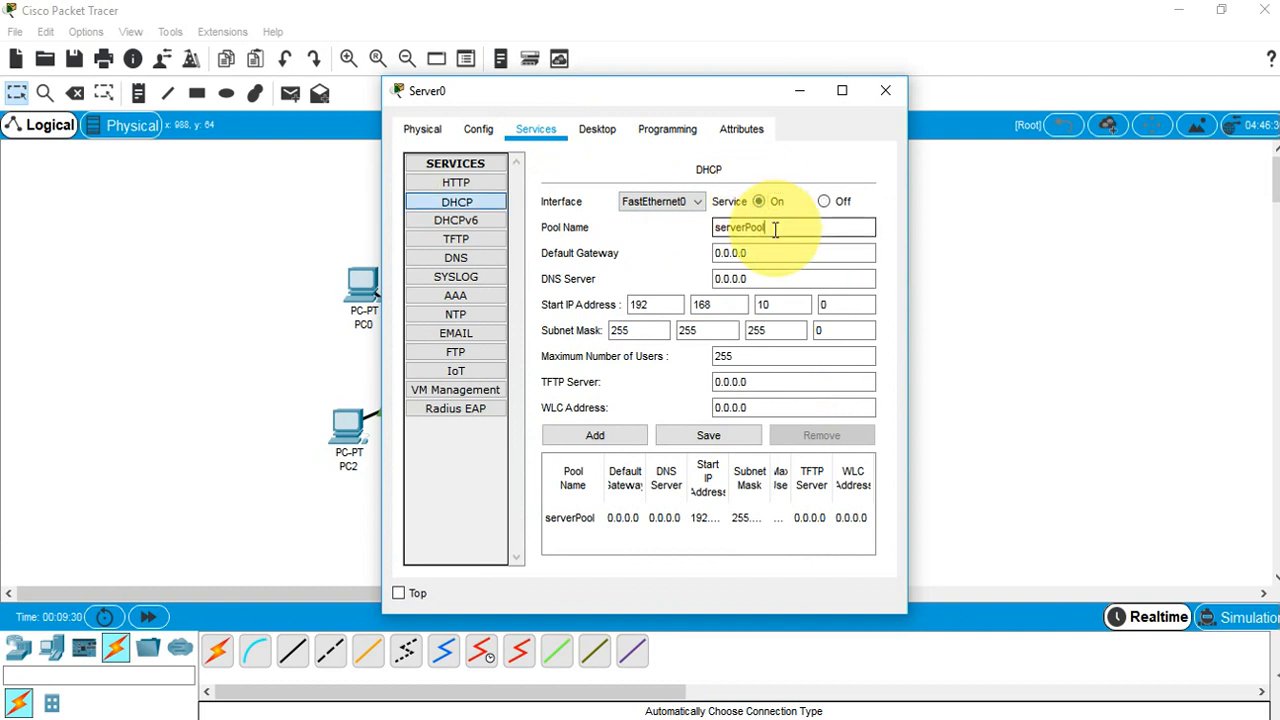
pyautogui.moveTo(778, 228); pyautogui.dragTo(617, 228)
pyautogui.write('dhcp')
pyautogui.press('Tab')
pyautogui.write('192.168.10.252')
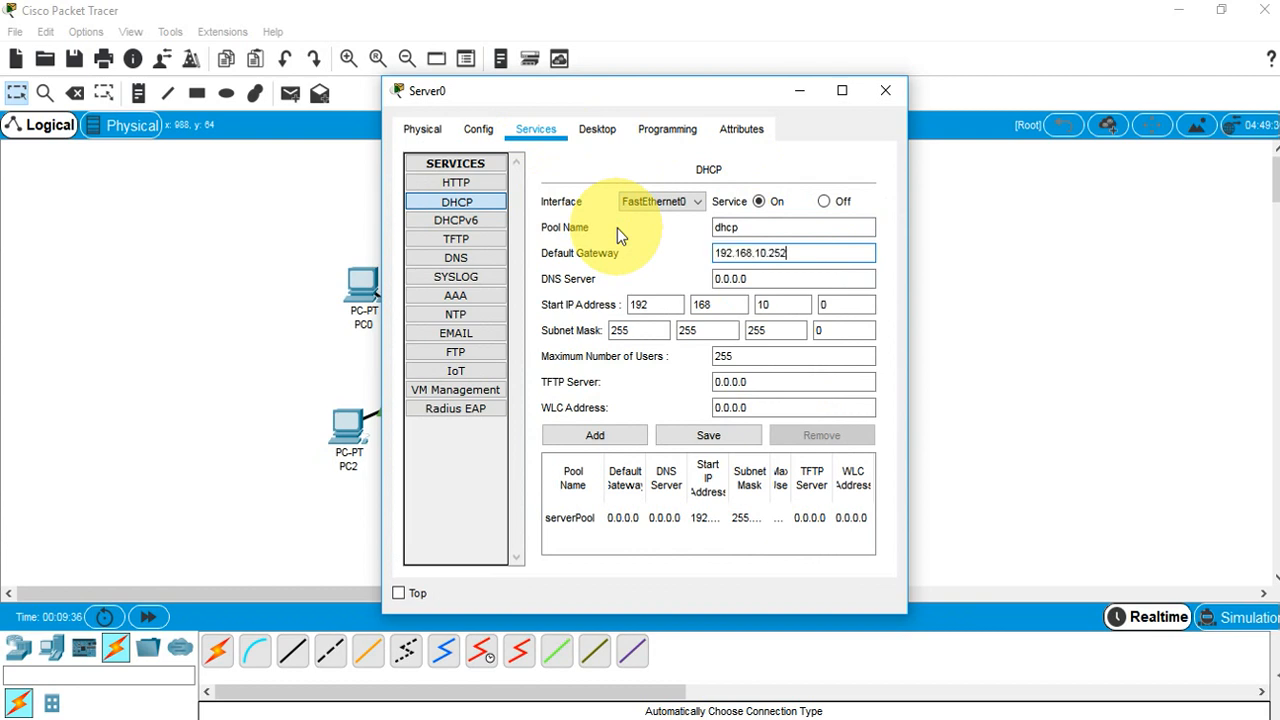
pyautogui.press('Tab')
pyautogui.write('192.168.10.1')
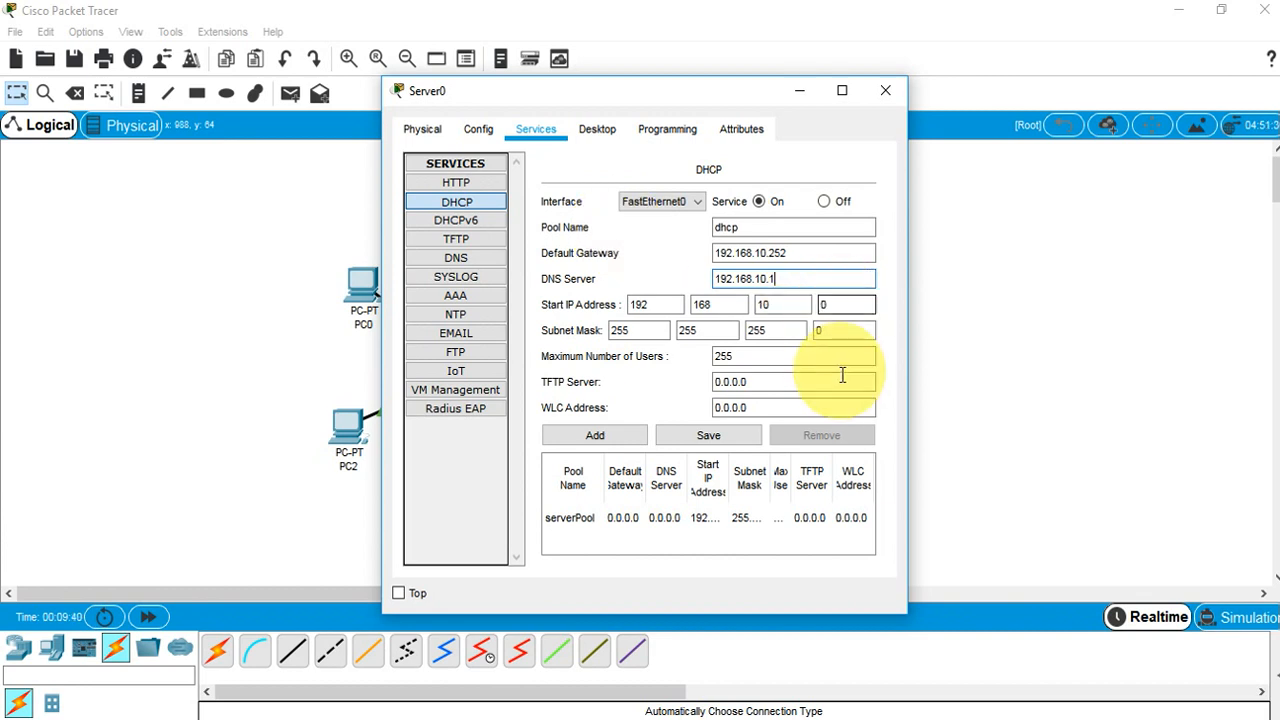
pyautogui.click(599, 436)
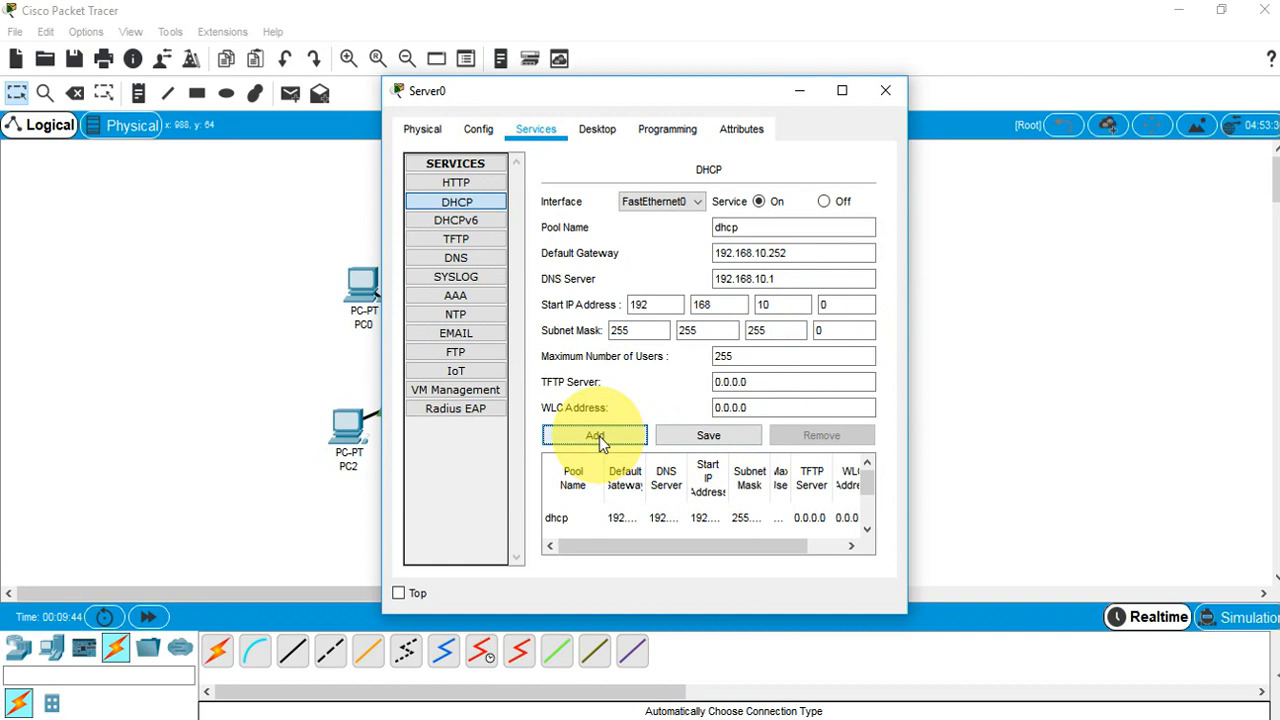
pyautogui.click(464, 260)
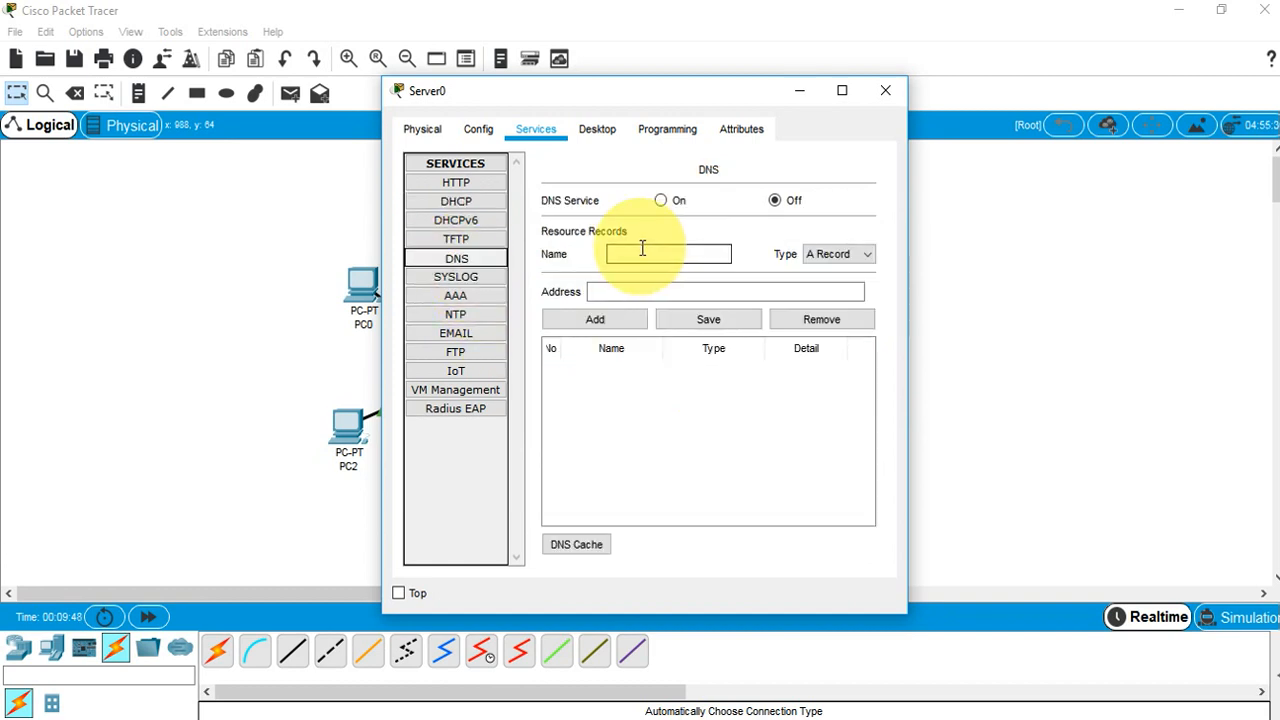
pyautogui.click(662, 200)
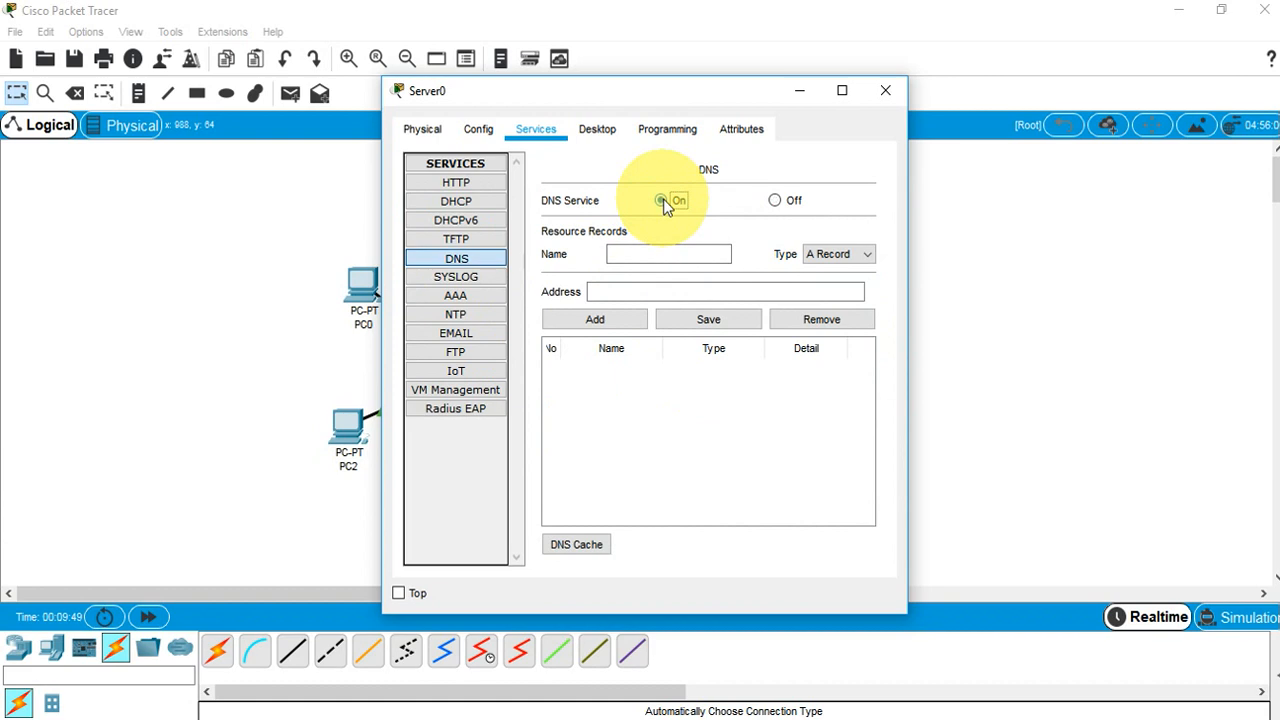
pyautogui.click(652, 259)
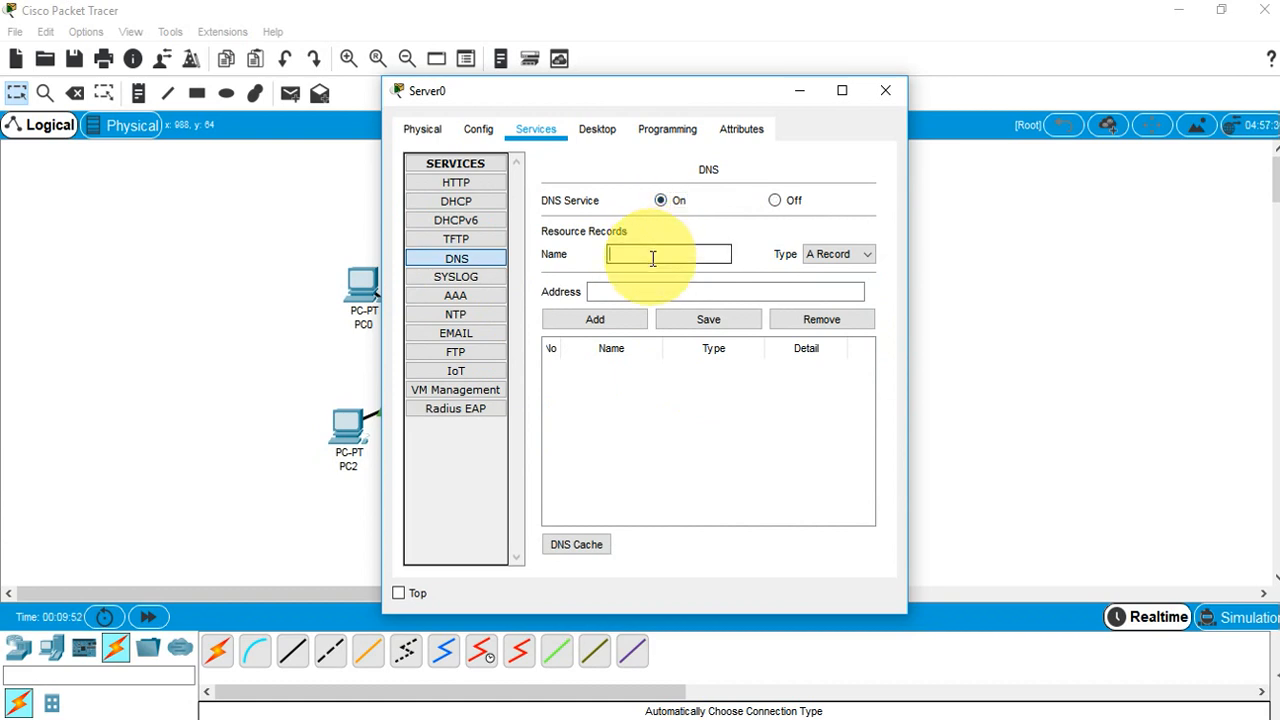
pyautogui.write('www.')
pyautogui.write('gptc.ed')
pyautogui.write('u.pl')
pyautogui.press('Tab')
pyautogui.press('Tab')
pyautogui.write('192.168.10.1')
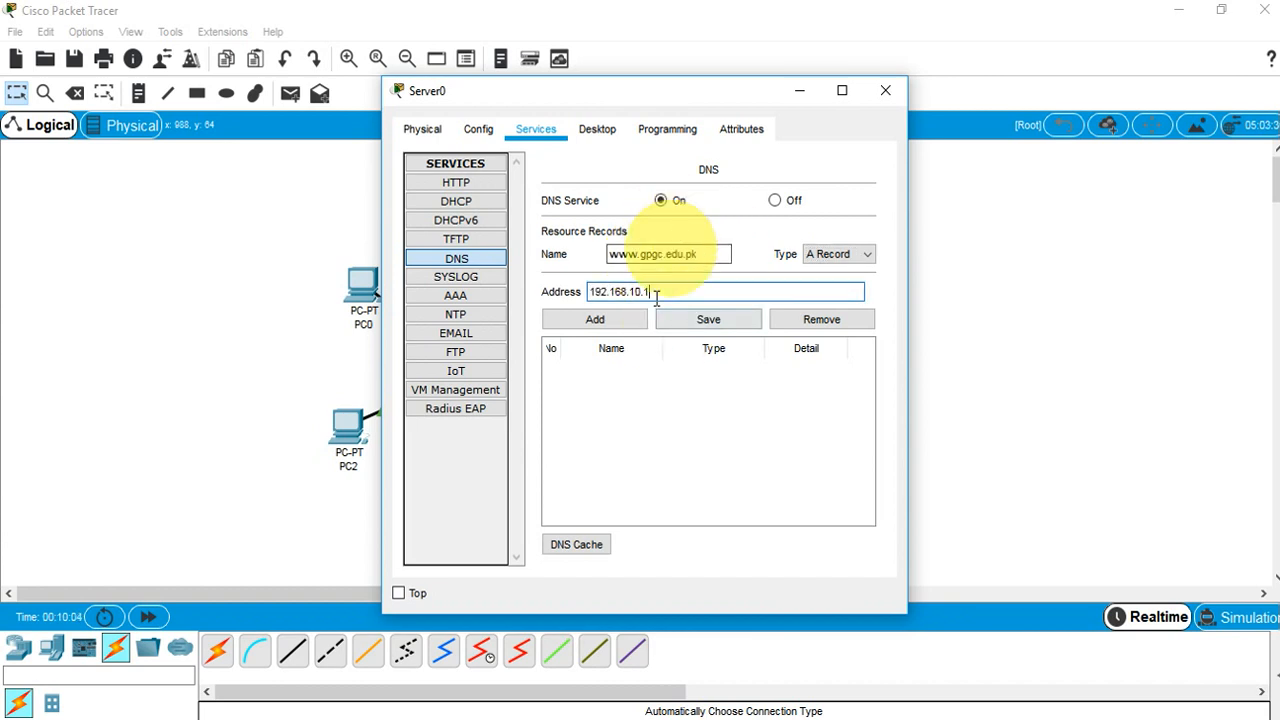
pyautogui.click(618, 320)
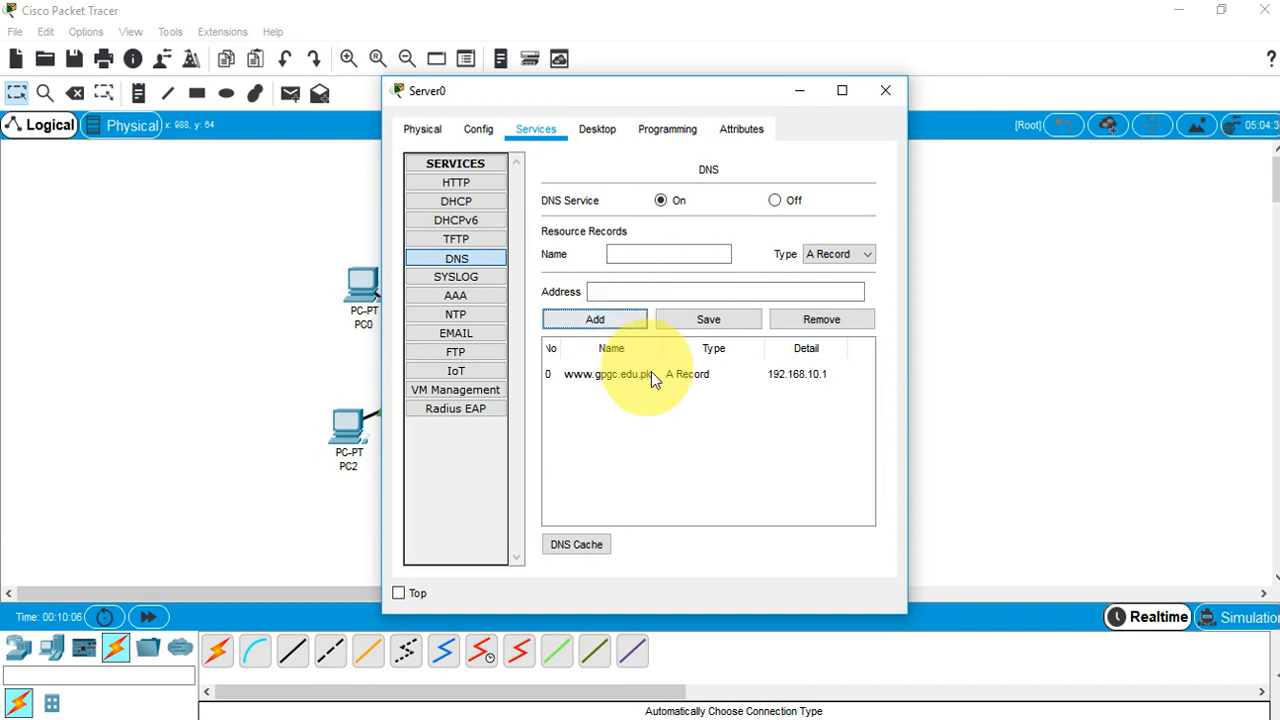
# Switch PC1 and PC0 to DHCP addressing in their IP Configuration
pyautogui.click(886, 89)
pyautogui.click(507, 237)
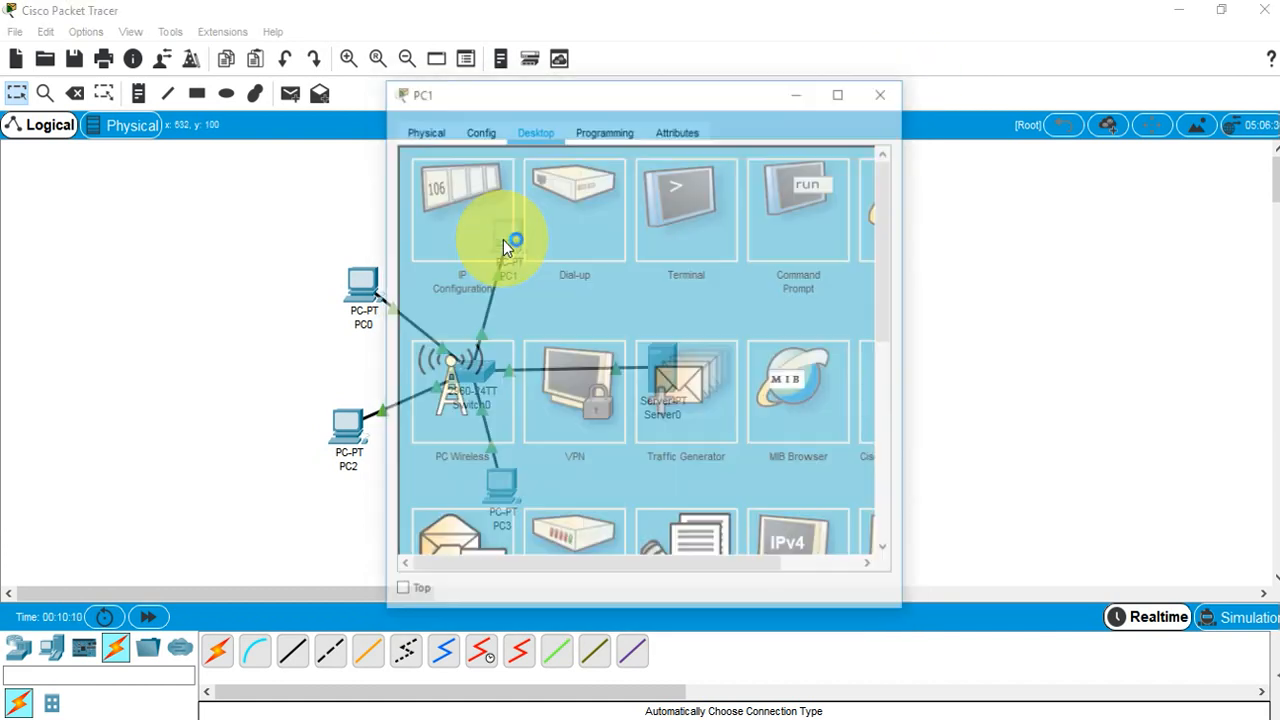
pyautogui.click(472, 207)
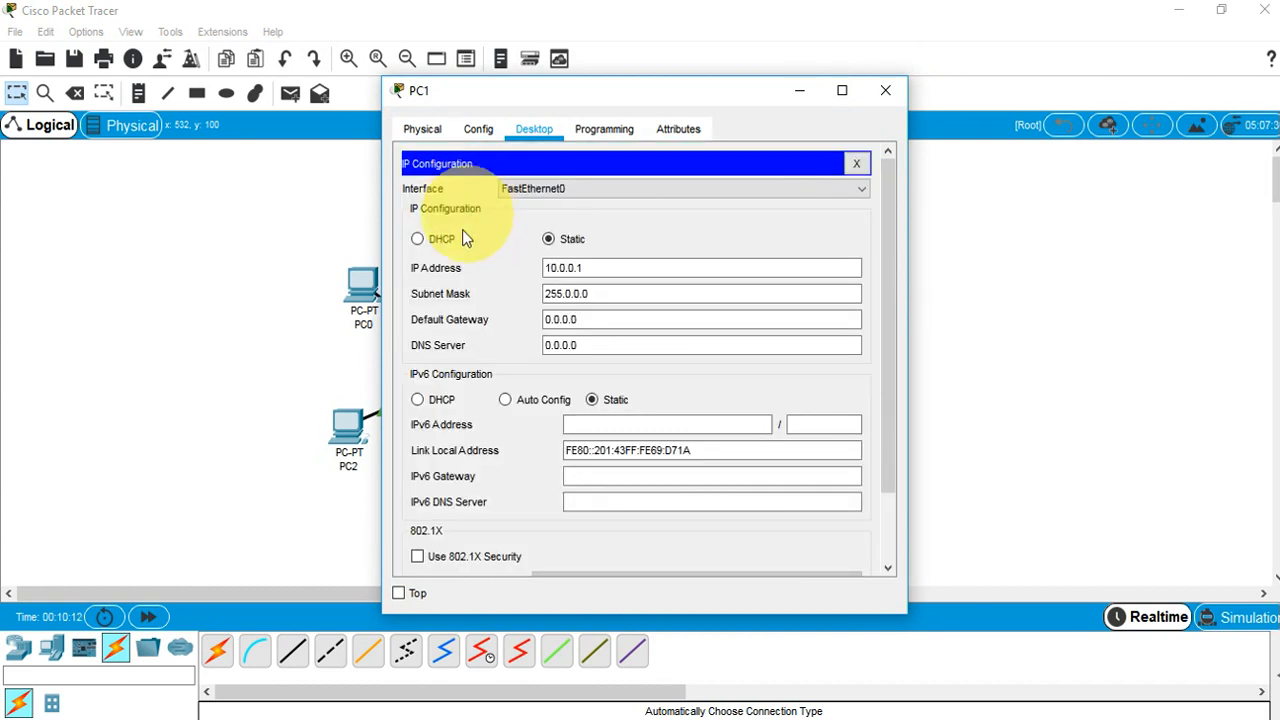
pyautogui.click(446, 244)
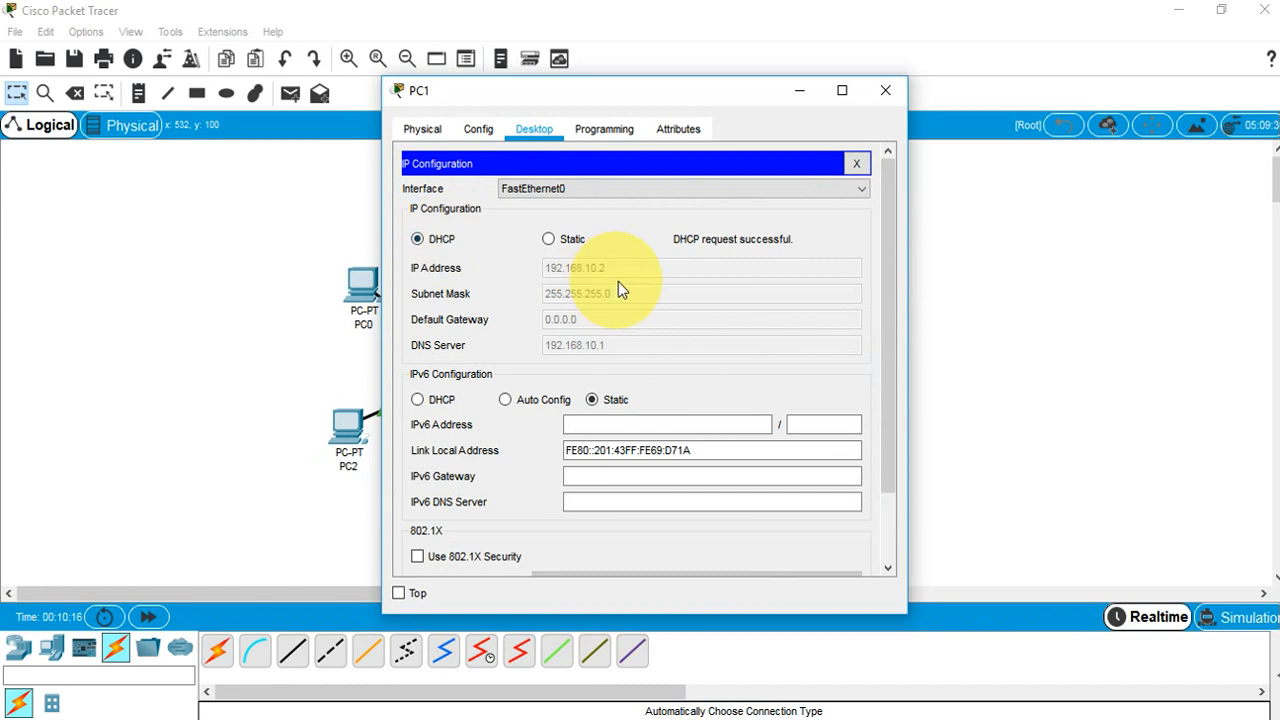
pyautogui.click(375, 297)
pyautogui.click(483, 180)
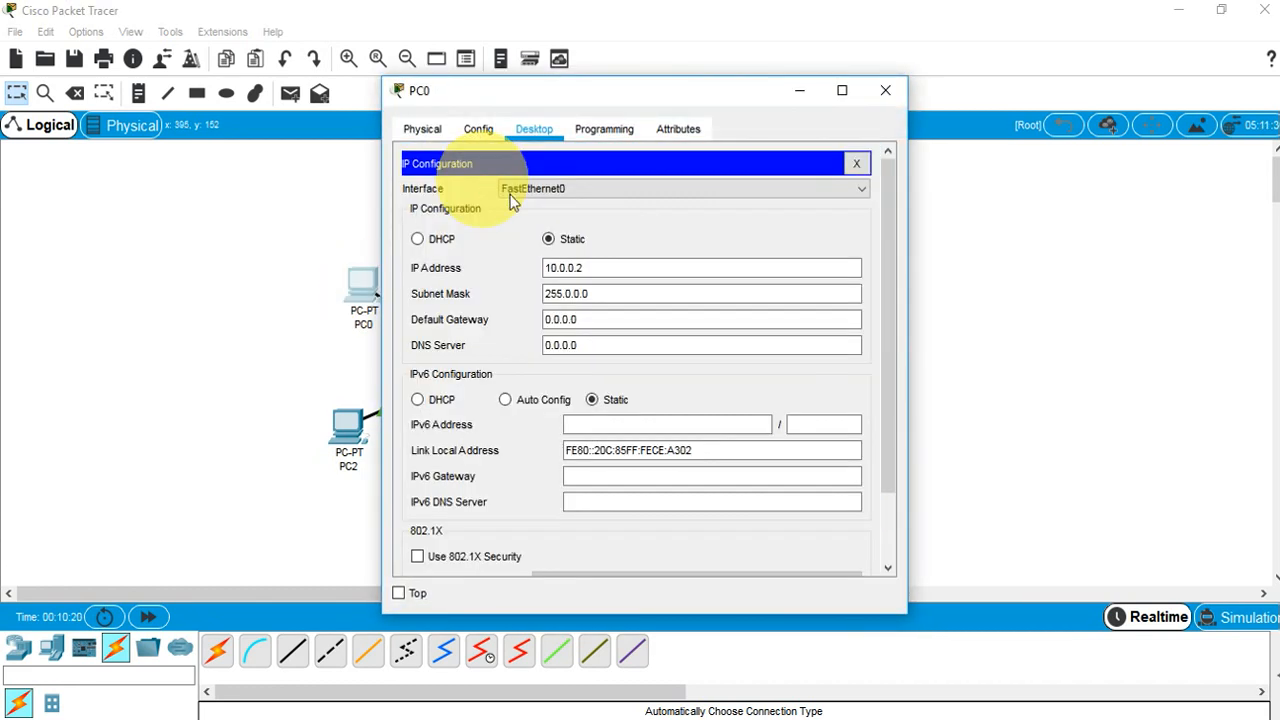
pyautogui.click(463, 242)
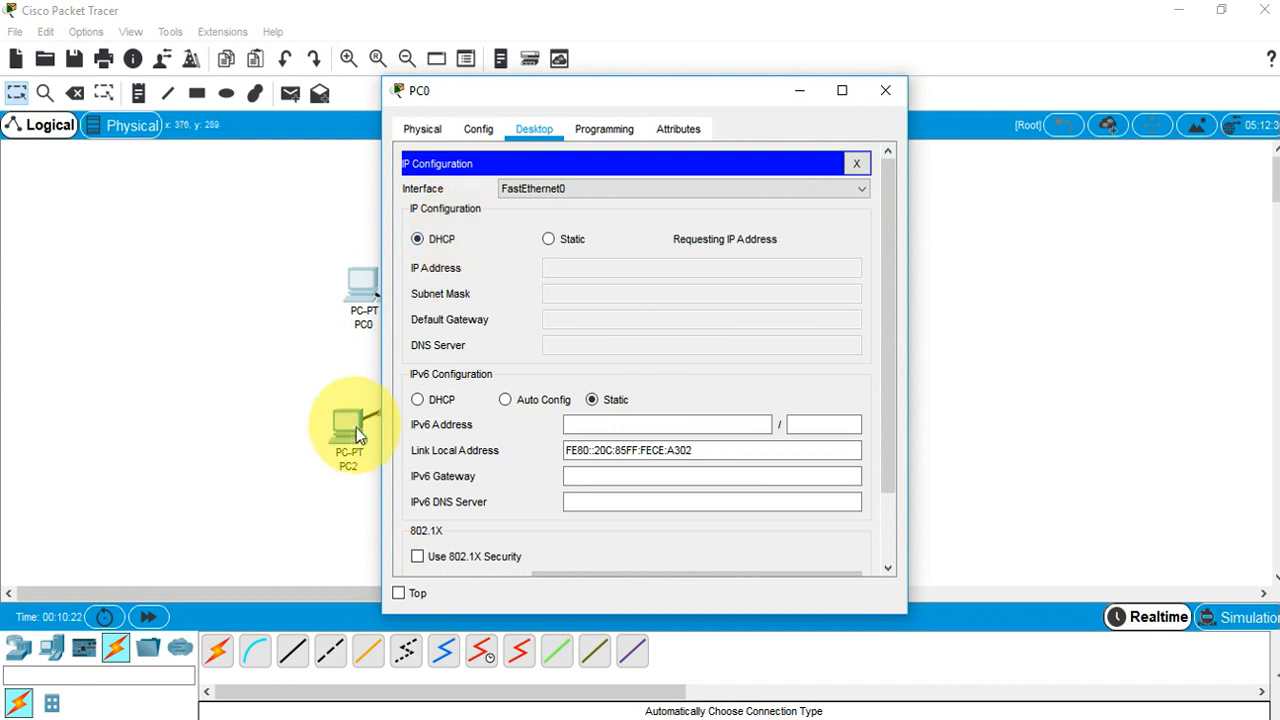
# Switch PC2 and PC3 to DHCP, with PC2 leasing 192.168.10.4 and DNS 192.168.10.1
pyautogui.click(353, 433)
pyautogui.click(447, 196)
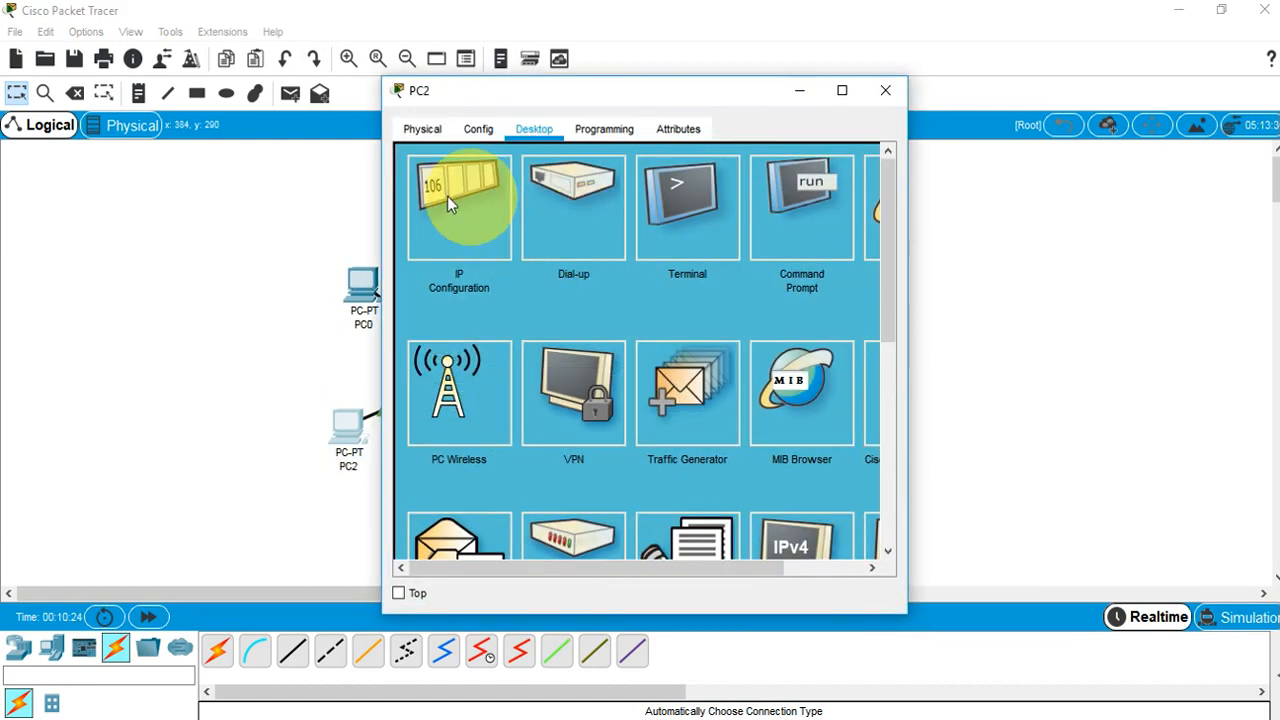
pyautogui.click(430, 244)
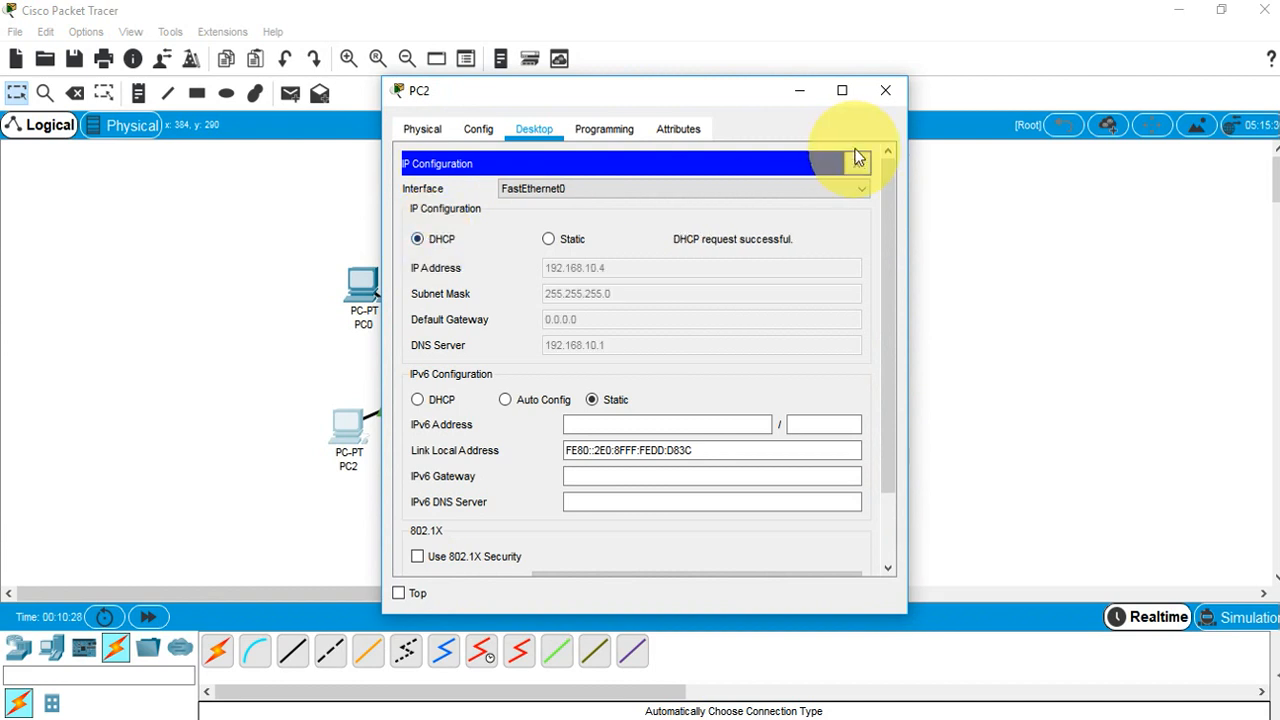
pyautogui.click(795, 91)
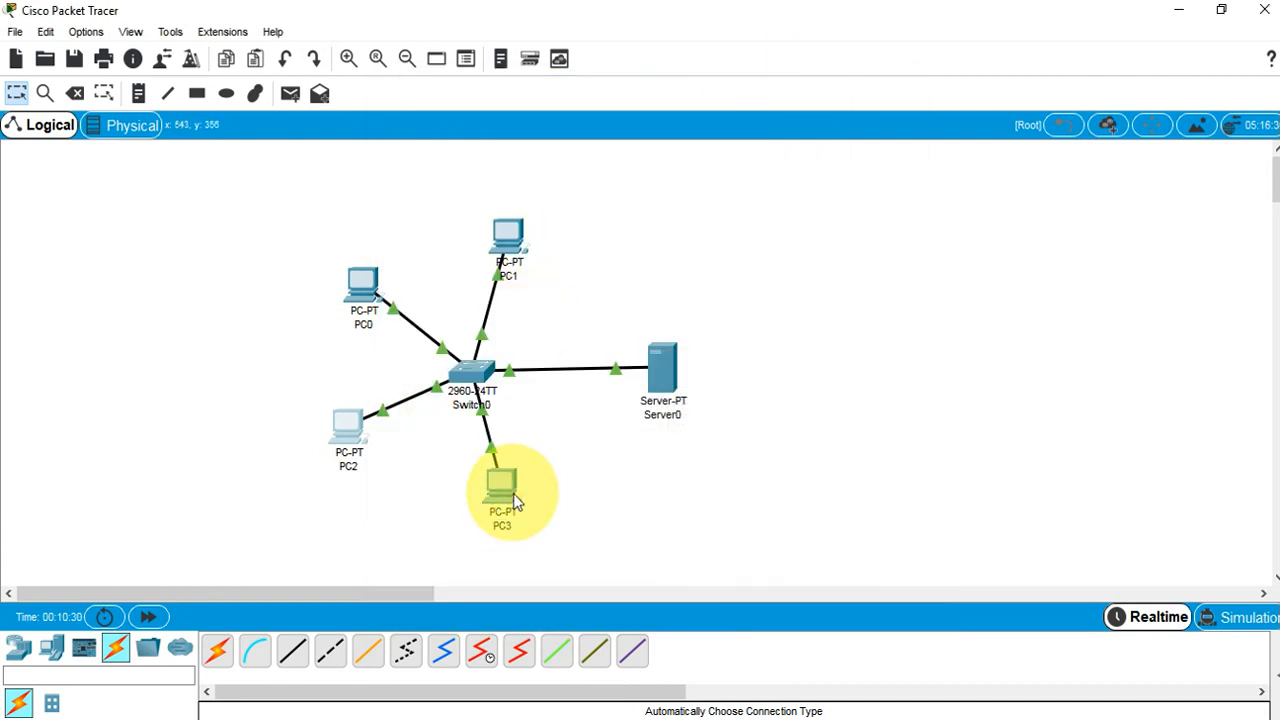
pyautogui.click(510, 495)
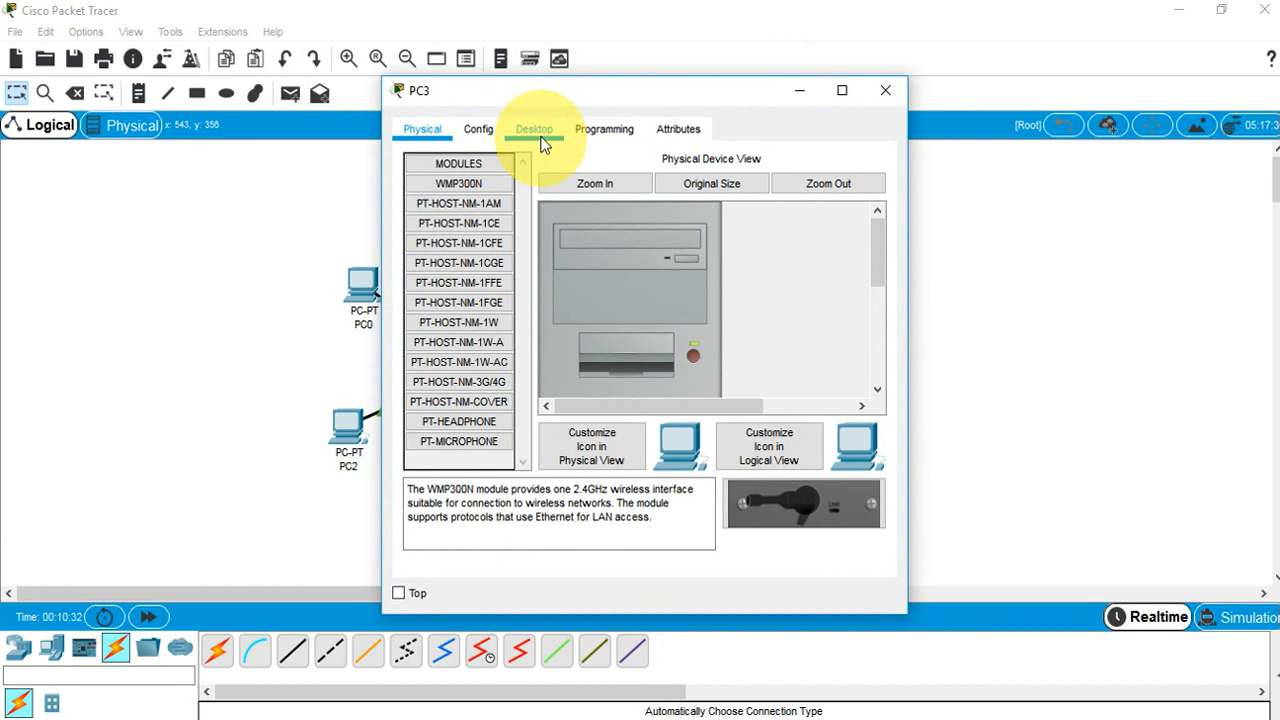
pyautogui.click(538, 131)
pyautogui.click(464, 188)
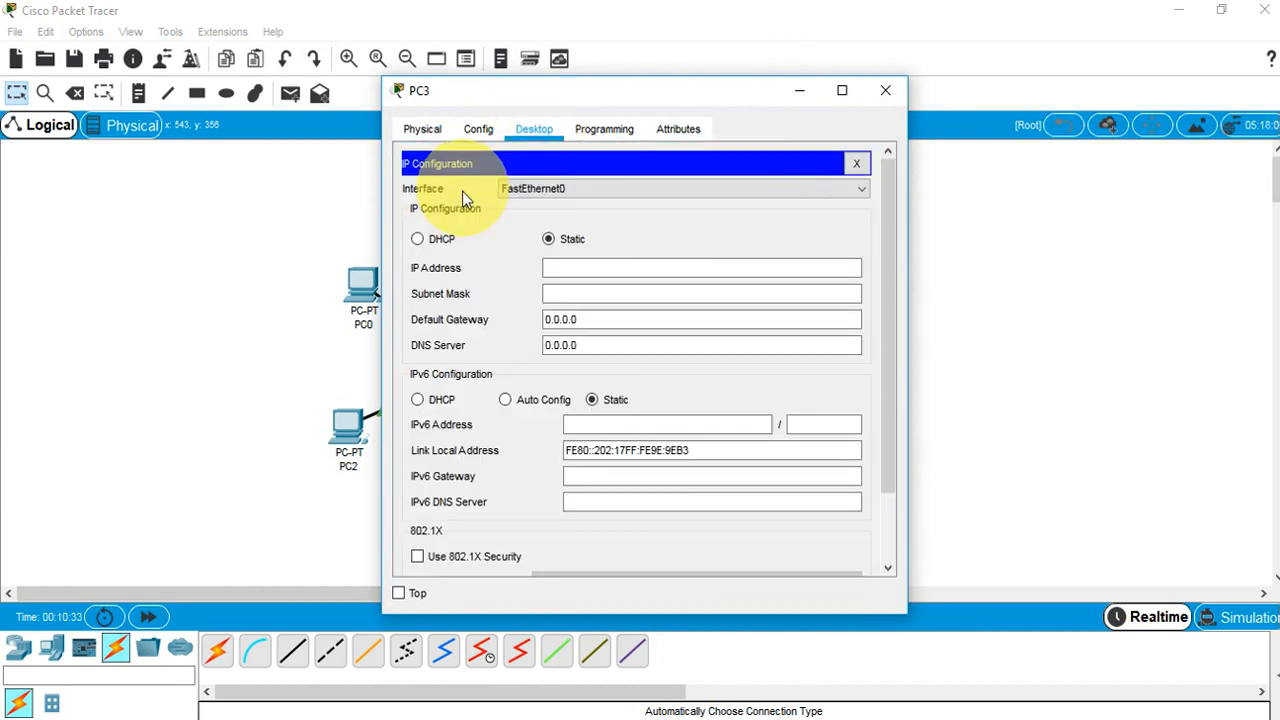
pyautogui.click(427, 243)
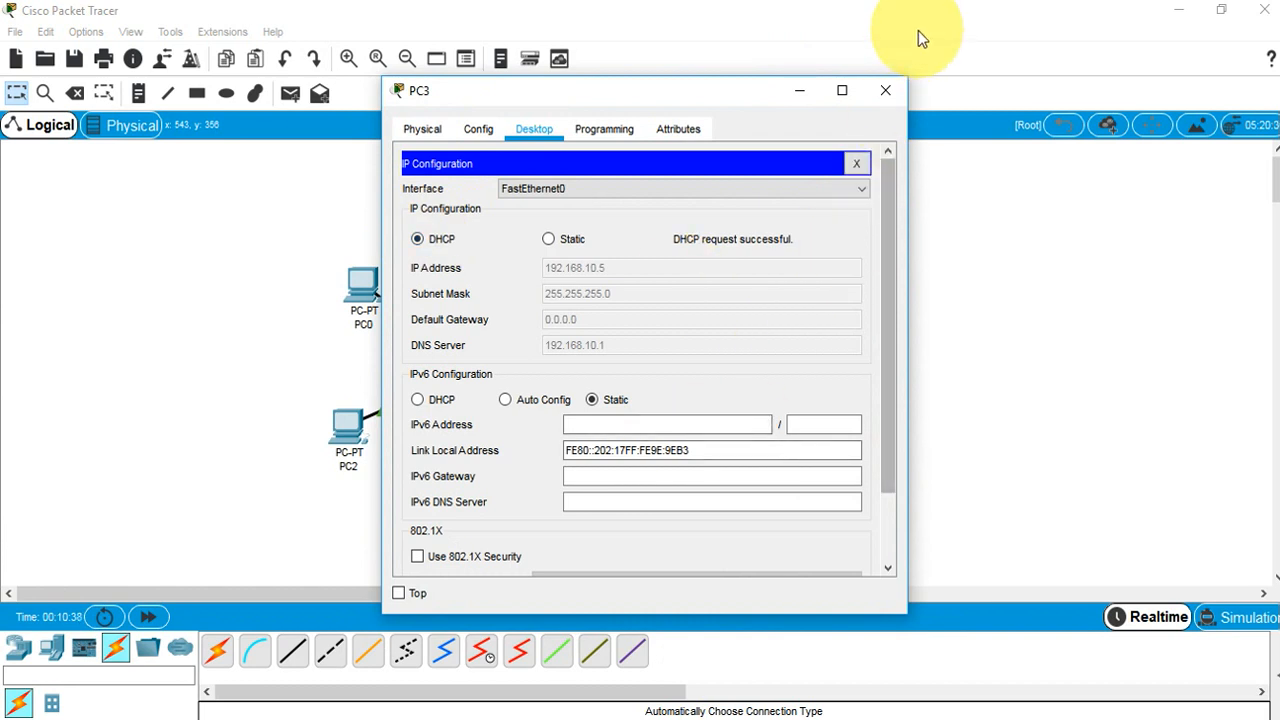
# Ping 192.168.10.1 from PC1's command prompt, getting 4 of 4 replies with 0% loss
pyautogui.click(891, 89)
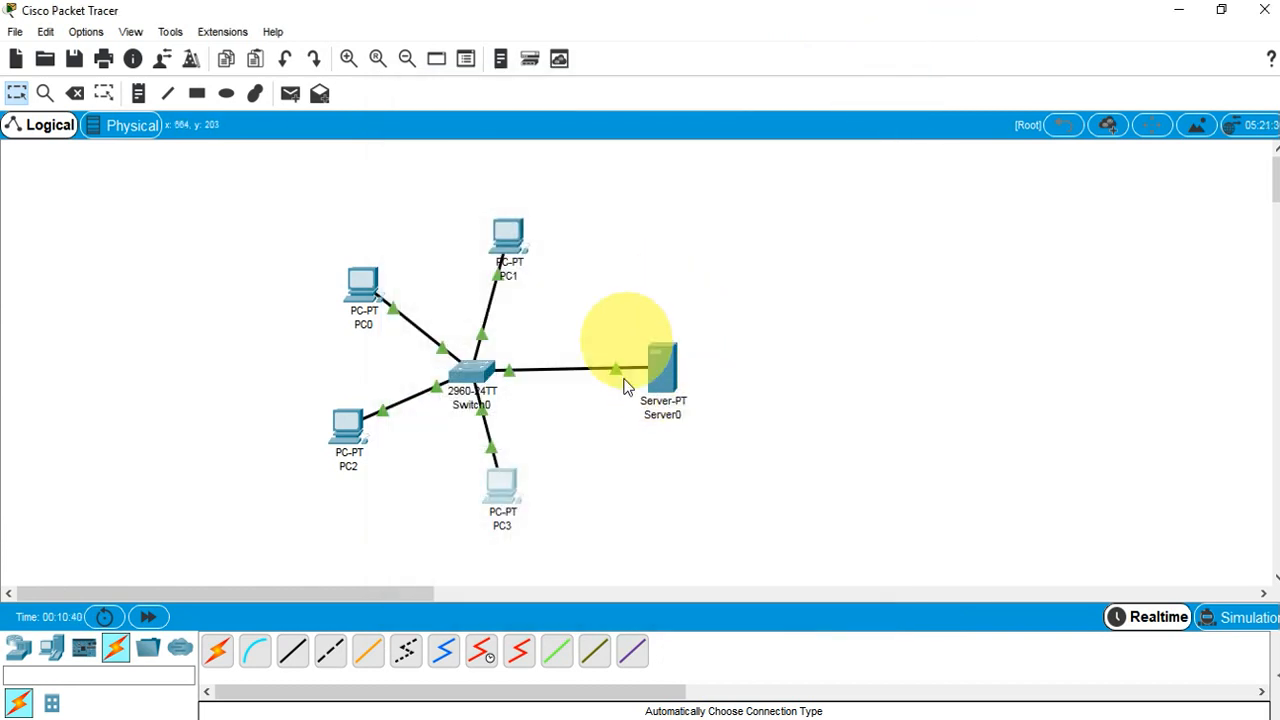
pyautogui.click(508, 236)
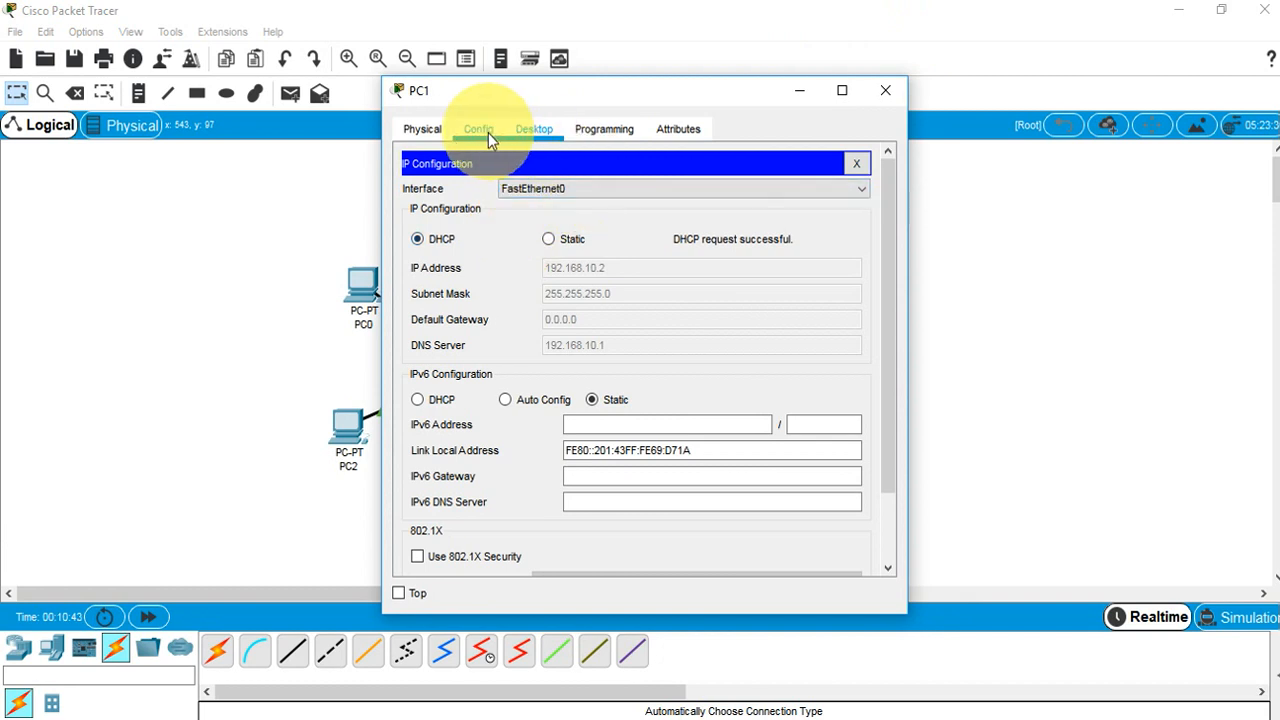
pyautogui.click(855, 164)
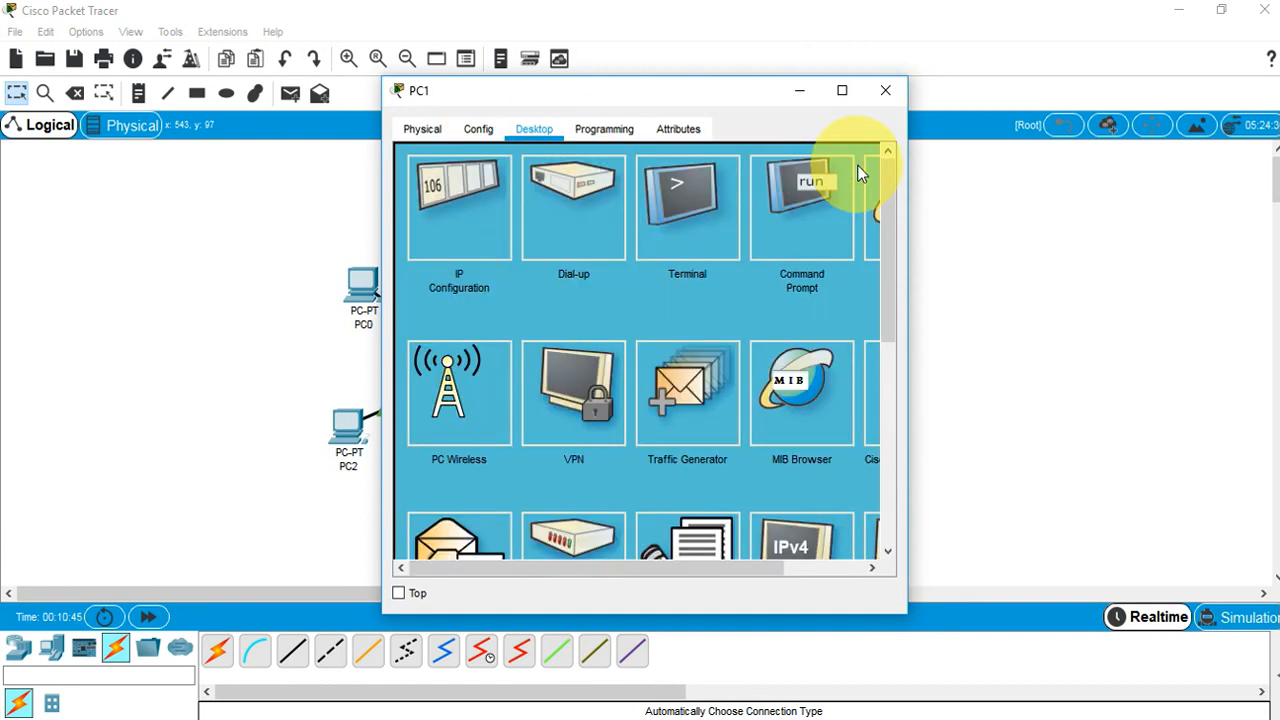
pyautogui.click(790, 210)
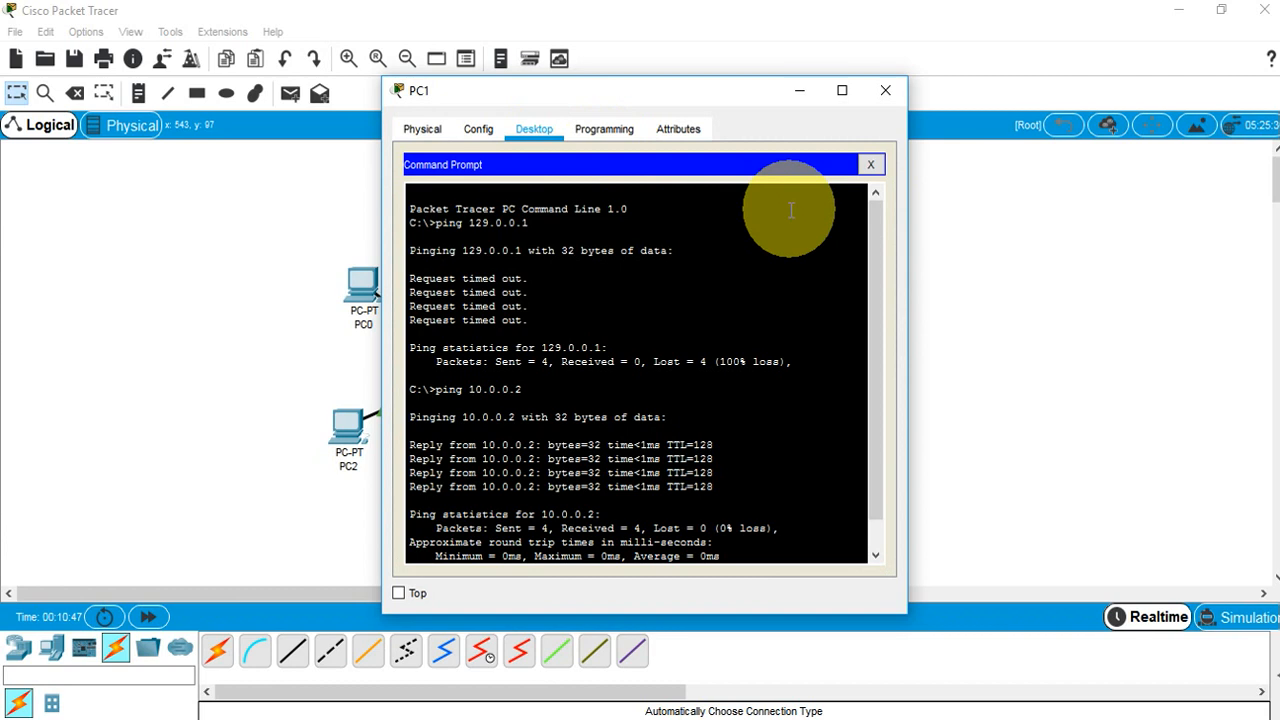
pyautogui.press('Return')
pyautogui.write('ping 19')
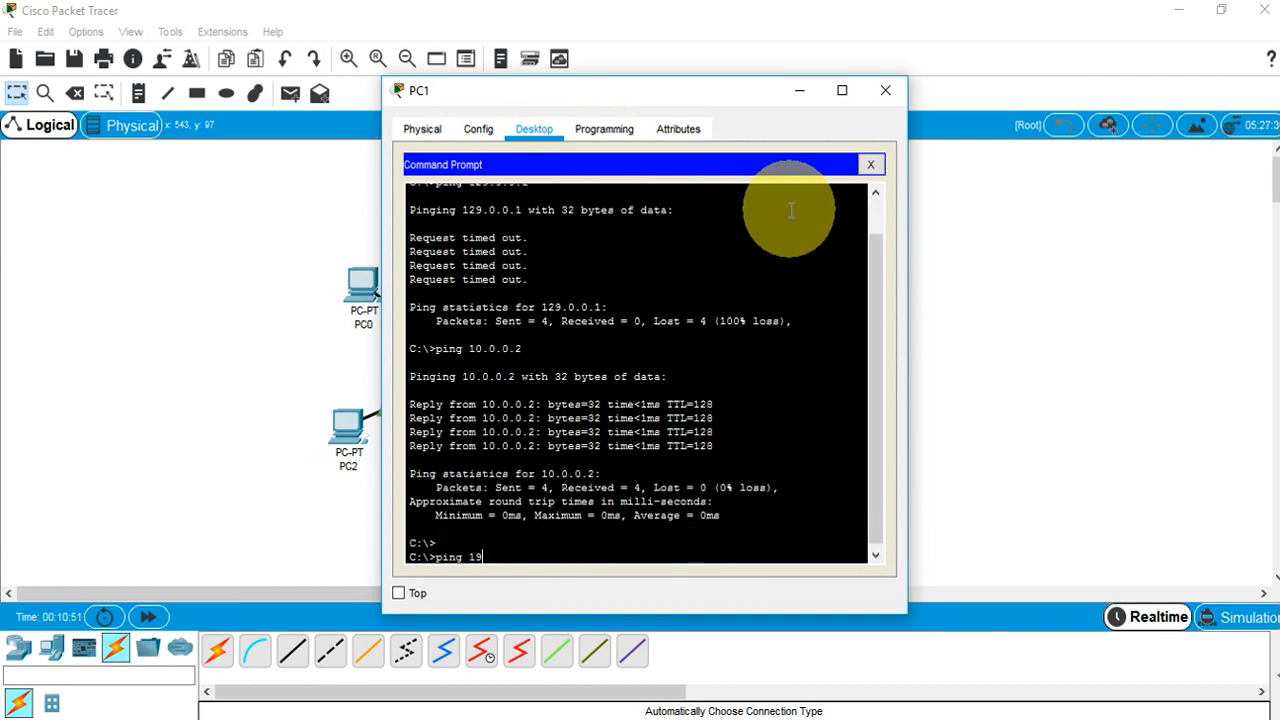
pyautogui.write('2.168.10.1')
pyautogui.press('Return')
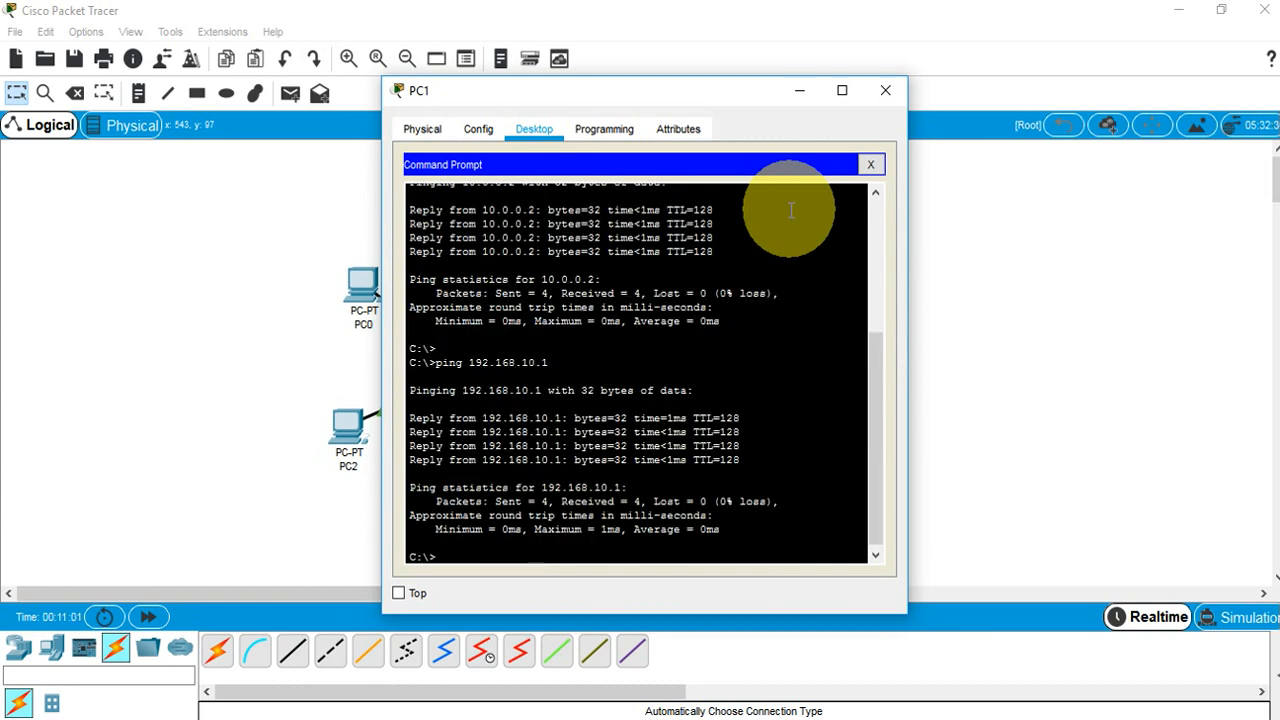
pyautogui.click(885, 90)
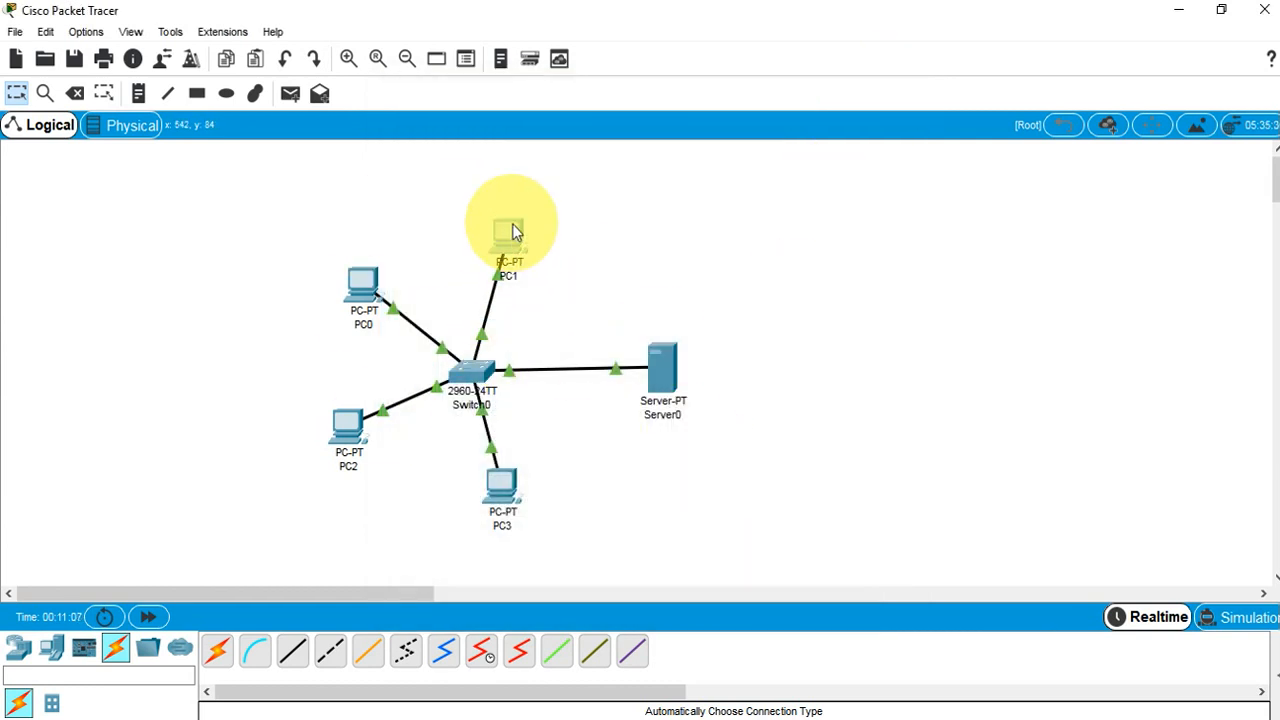
pyautogui.click(510, 231)
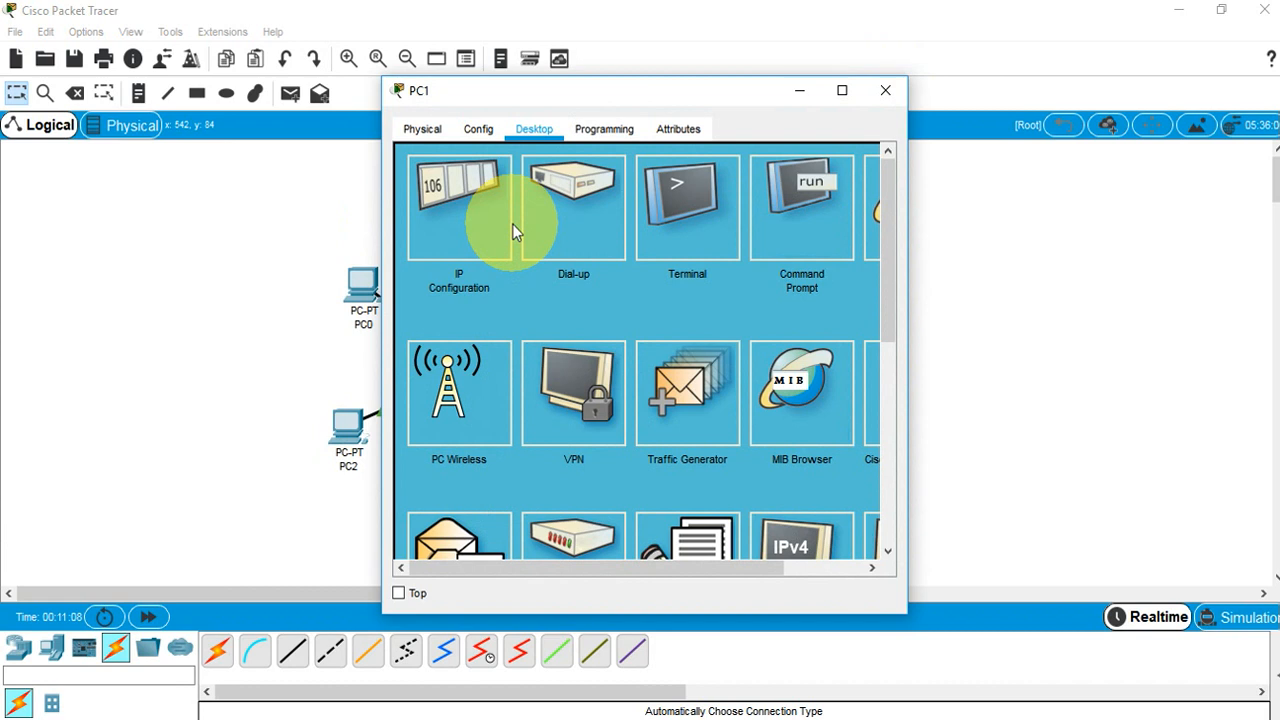
pyautogui.click(878, 225)
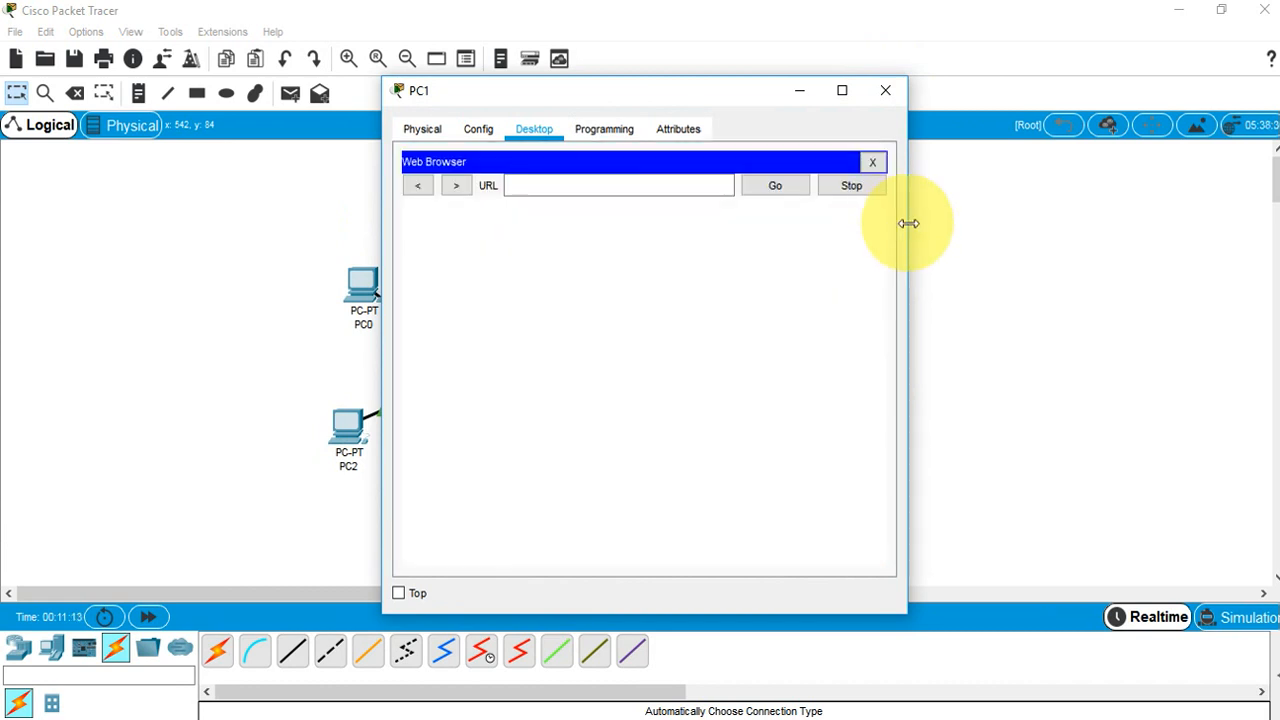
pyautogui.moveTo(1026, 222); pyautogui.dragTo(974, 234)
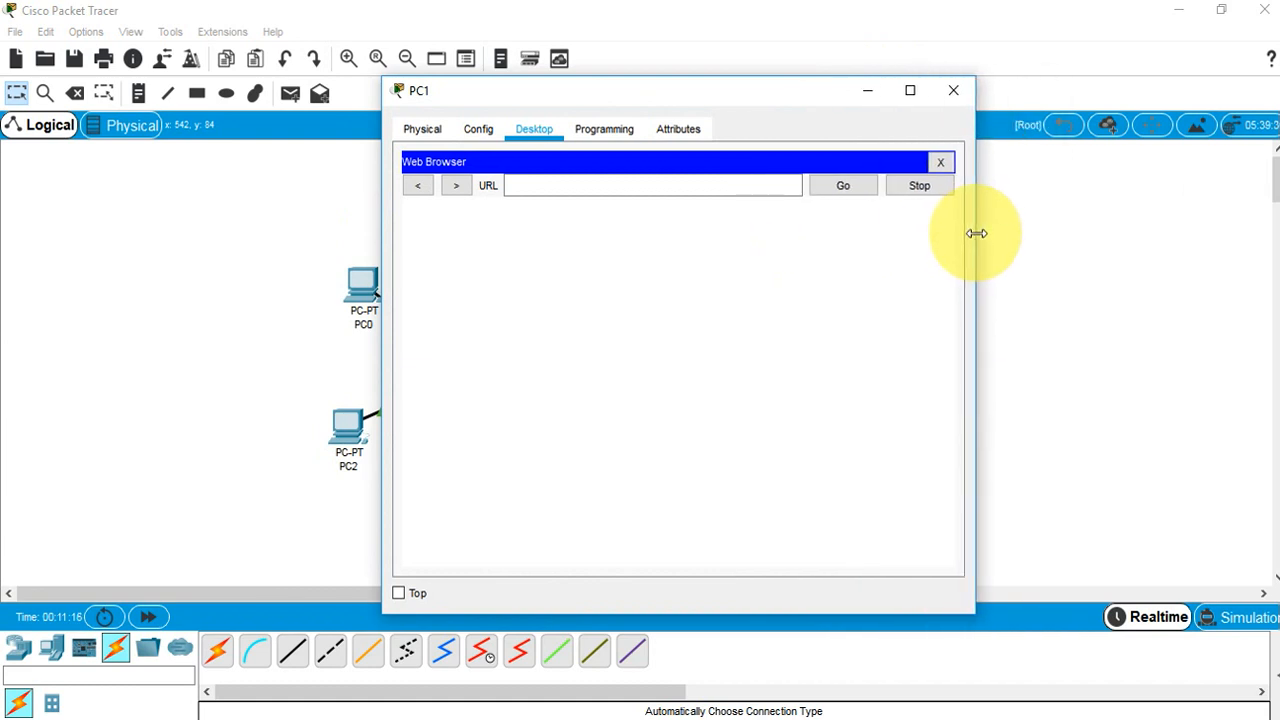
pyautogui.click(699, 181)
pyautogui.write('www.')
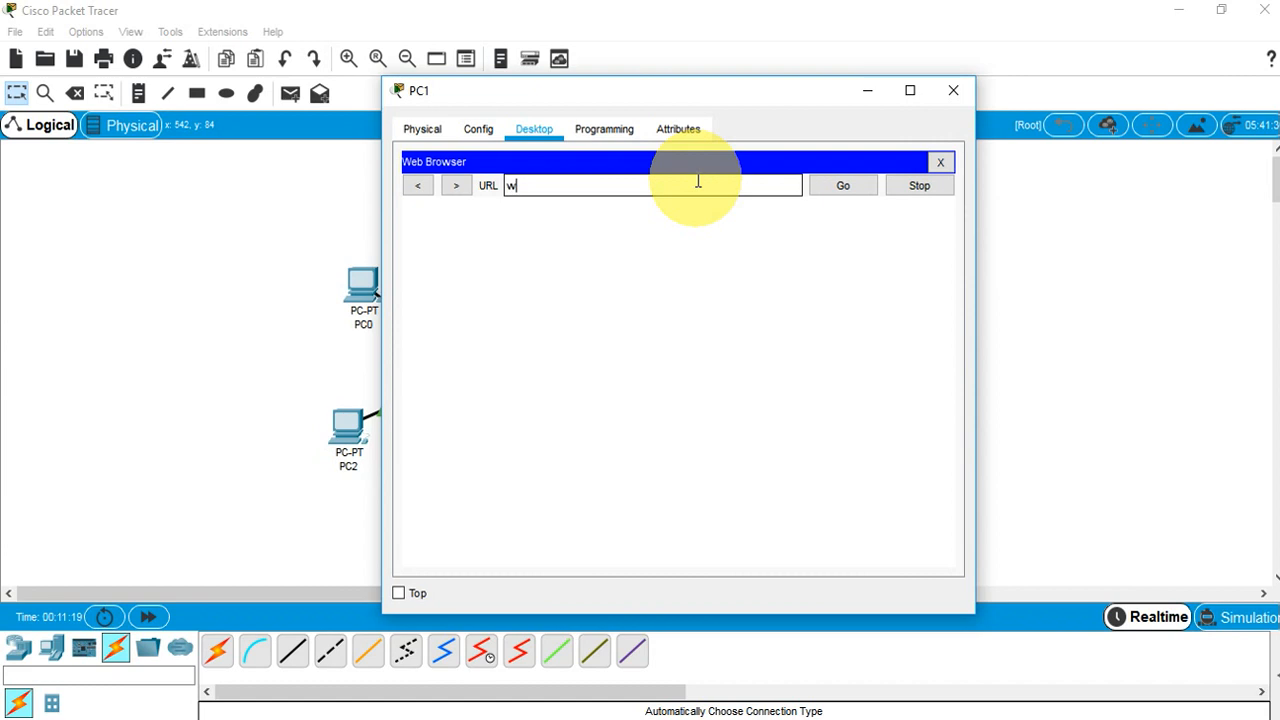
pyautogui.write('gpgc.edi')
pyautogui.press('BackSpace')
pyautogui.write('u.pk')
pyautogui.press('Return')
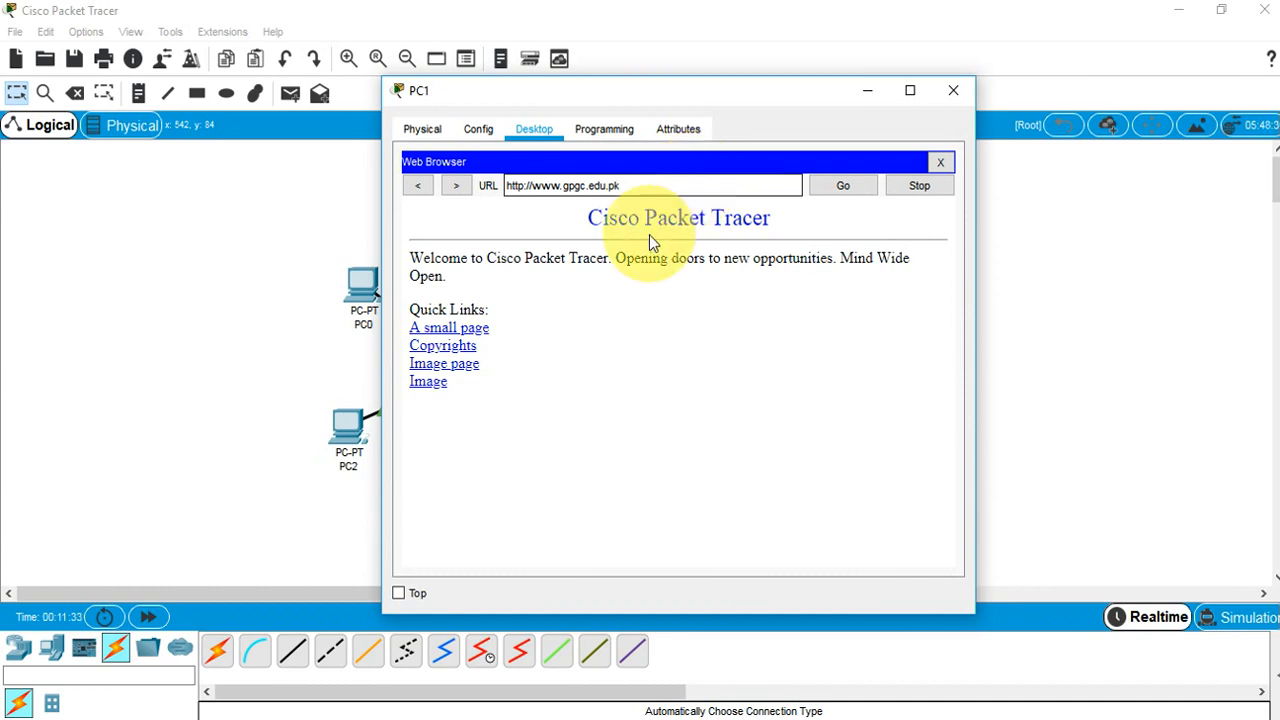
pyautogui.moveTo(526, 186); pyautogui.dragTo(506, 184)
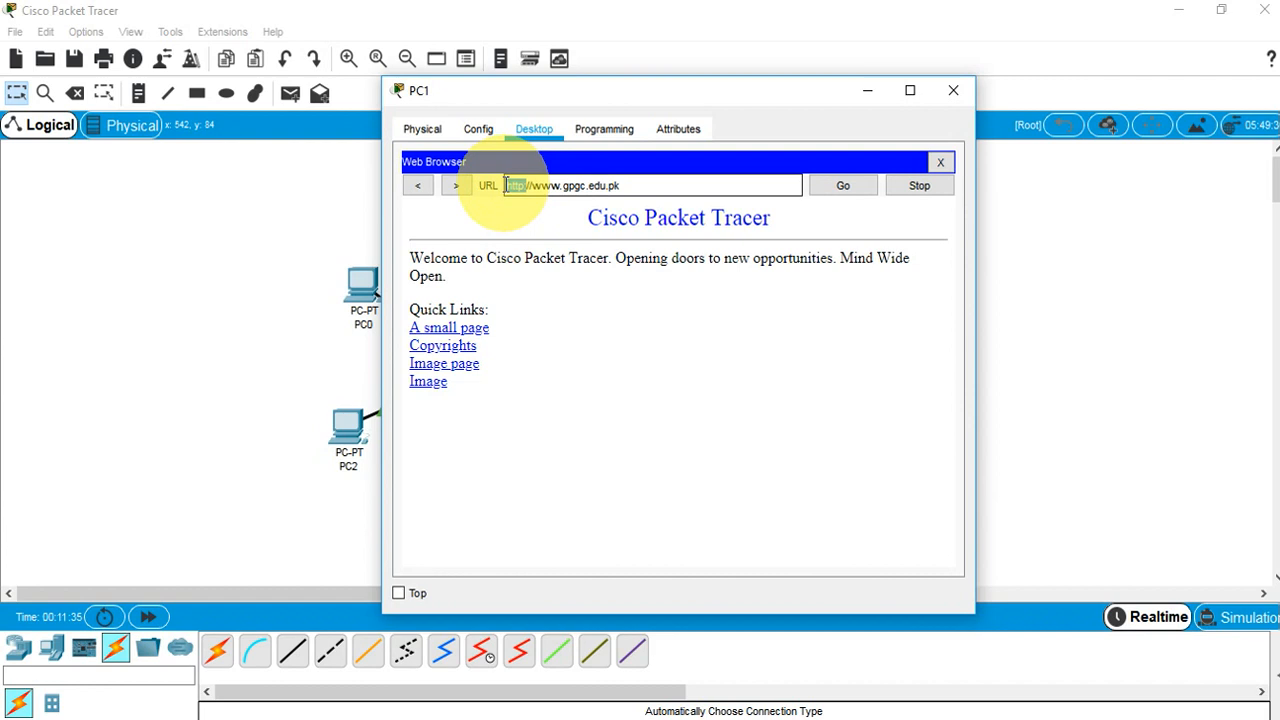
pyautogui.click(952, 92)
# Open index.html for editing from Server0's HTTP service file list
pyautogui.click(662, 374)
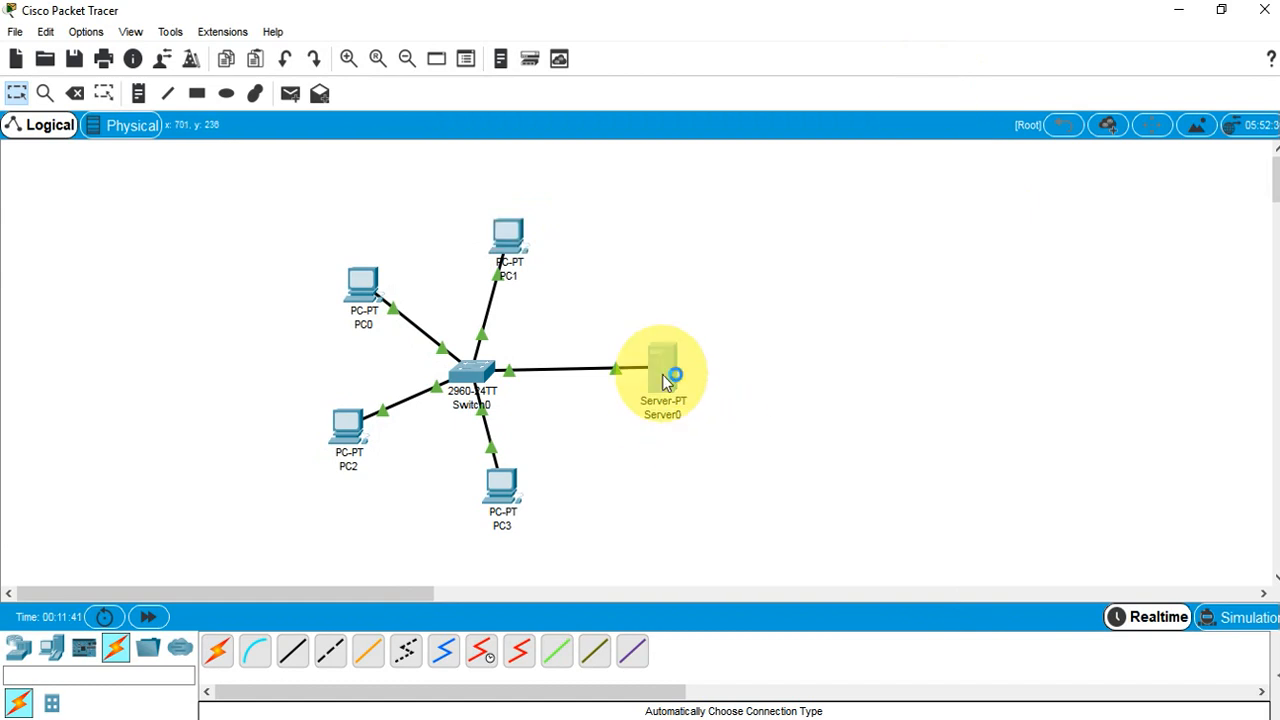
pyautogui.click(457, 201)
pyautogui.click(457, 185)
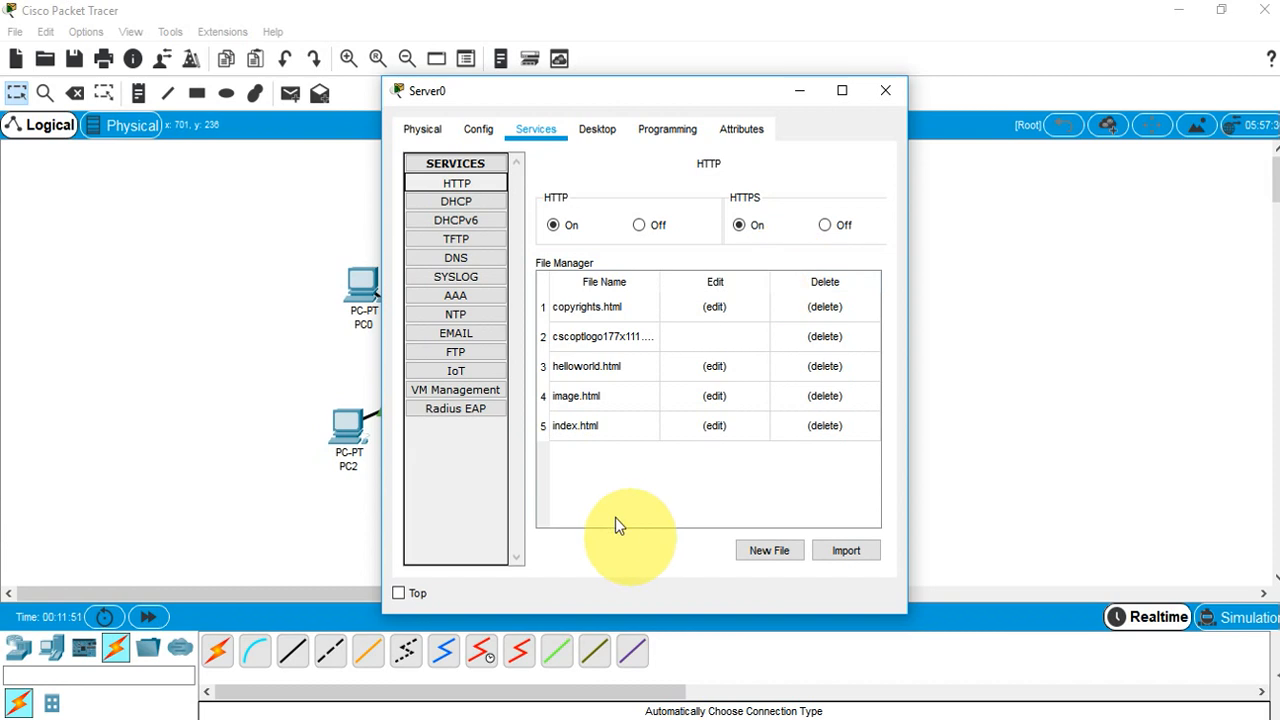
pyautogui.click(594, 429)
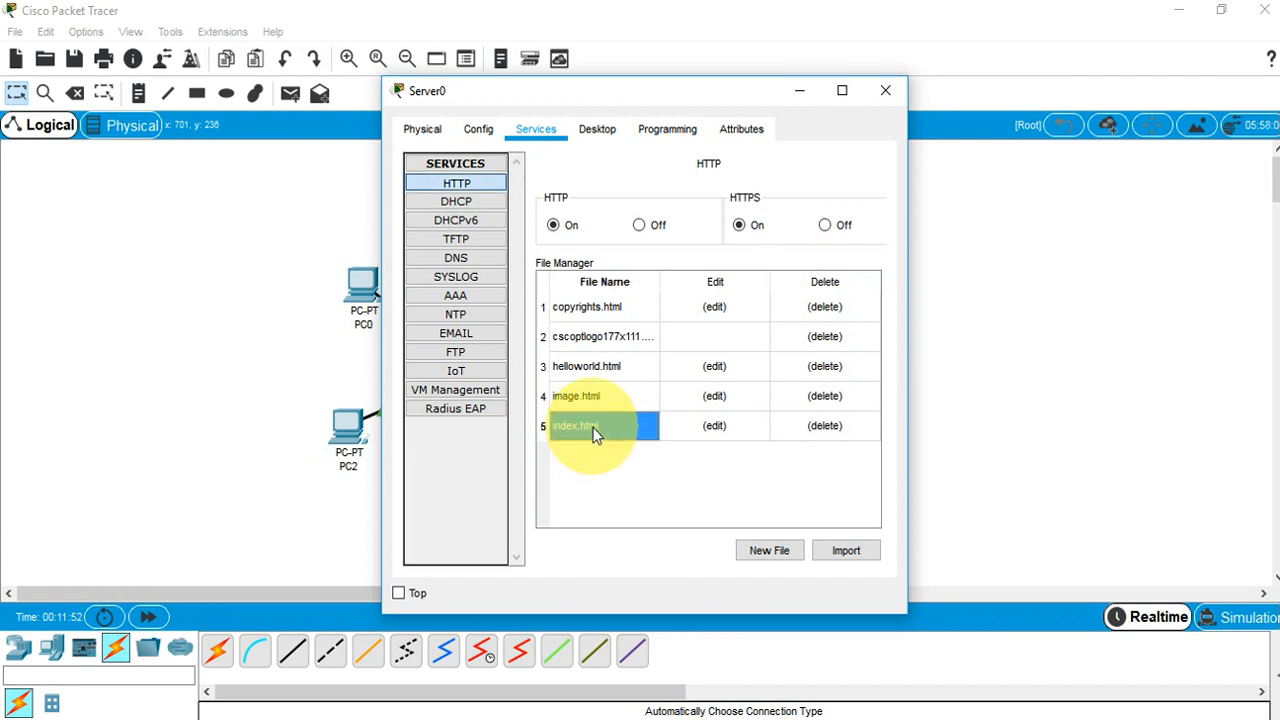
pyautogui.click(720, 429)
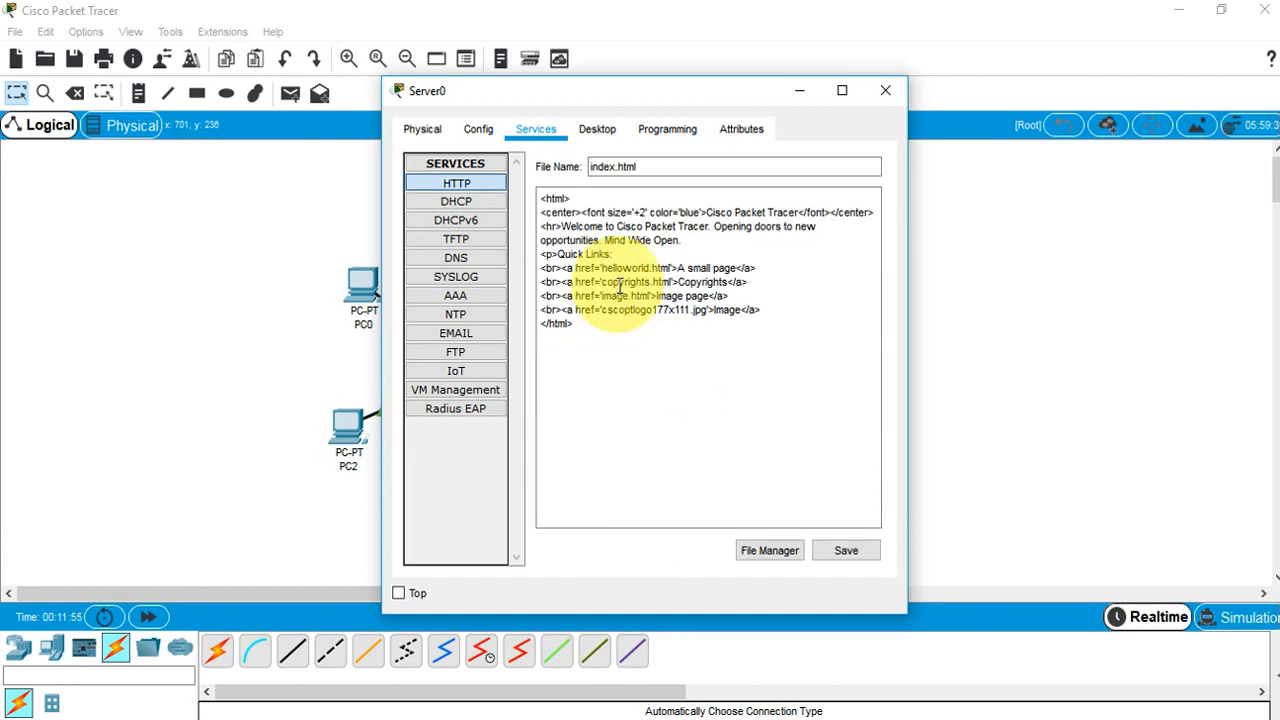
# Insert headings 'BCS(Hons) Batch-5 Semester 4th', 'Computer Network' and a Tutor heading after <html>
pyautogui.click(596, 200)
pyautogui.press('Return')
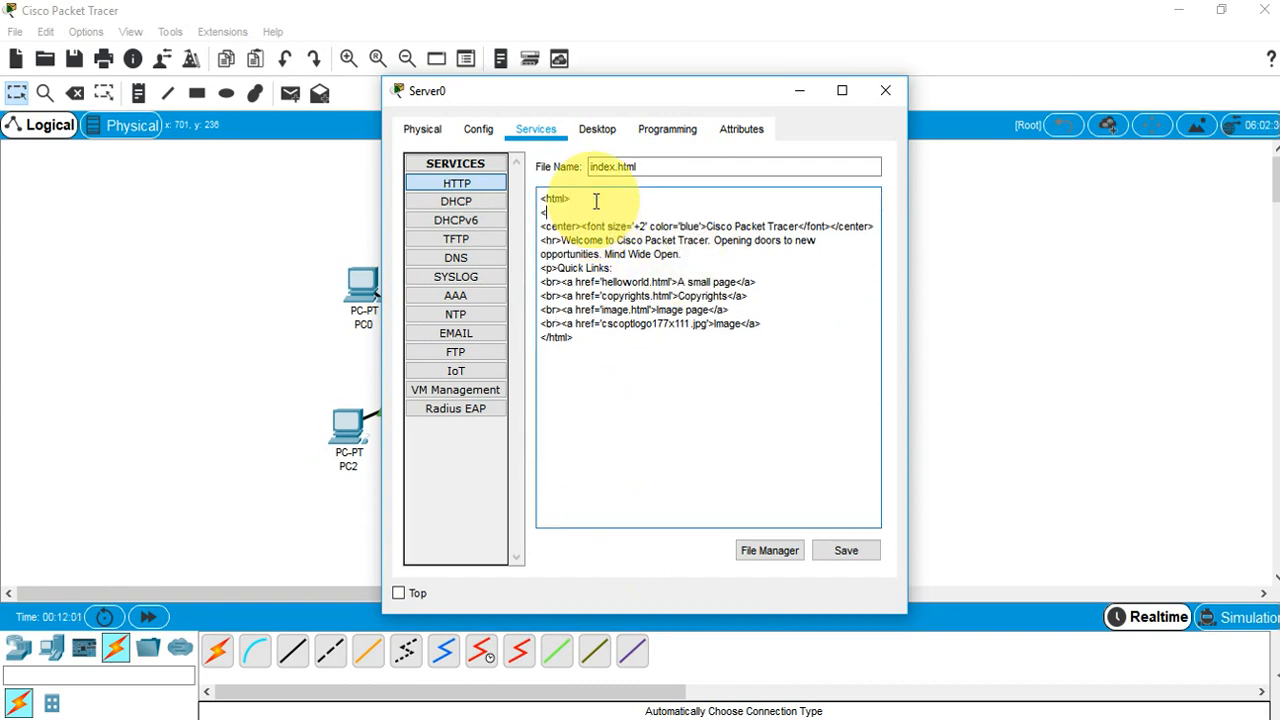
pyautogui.write('<h3>BCS(Hons) Batch-5 Semeste')
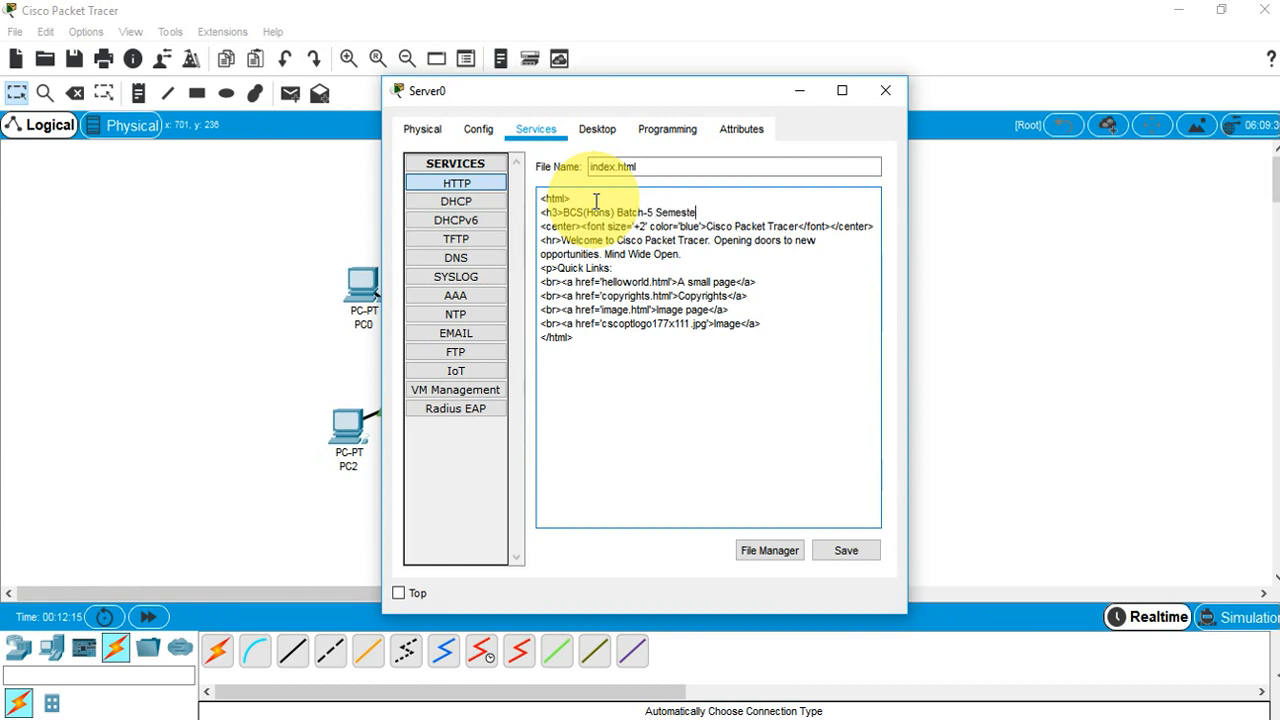
pyautogui.write('r 4th</h3>')
pyautogui.press('Return')
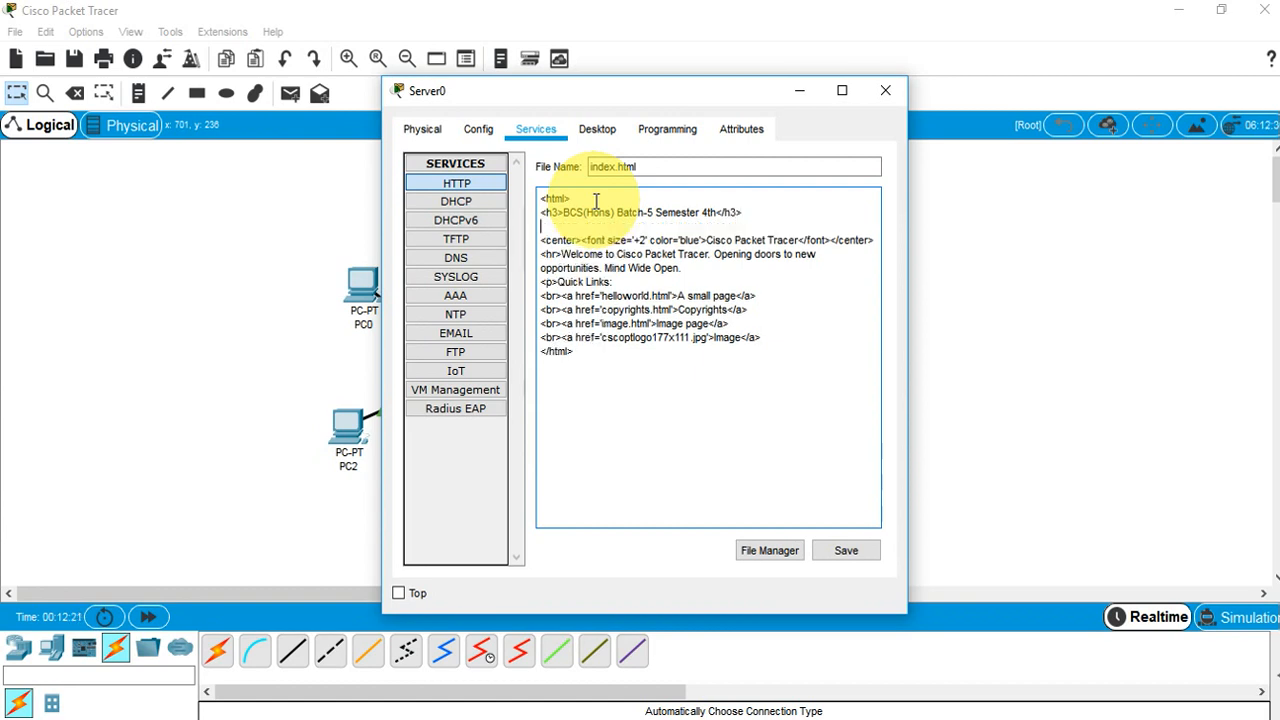
pyautogui.write('<h3>Computer Network</h3>')
pyautogui.press('Return')
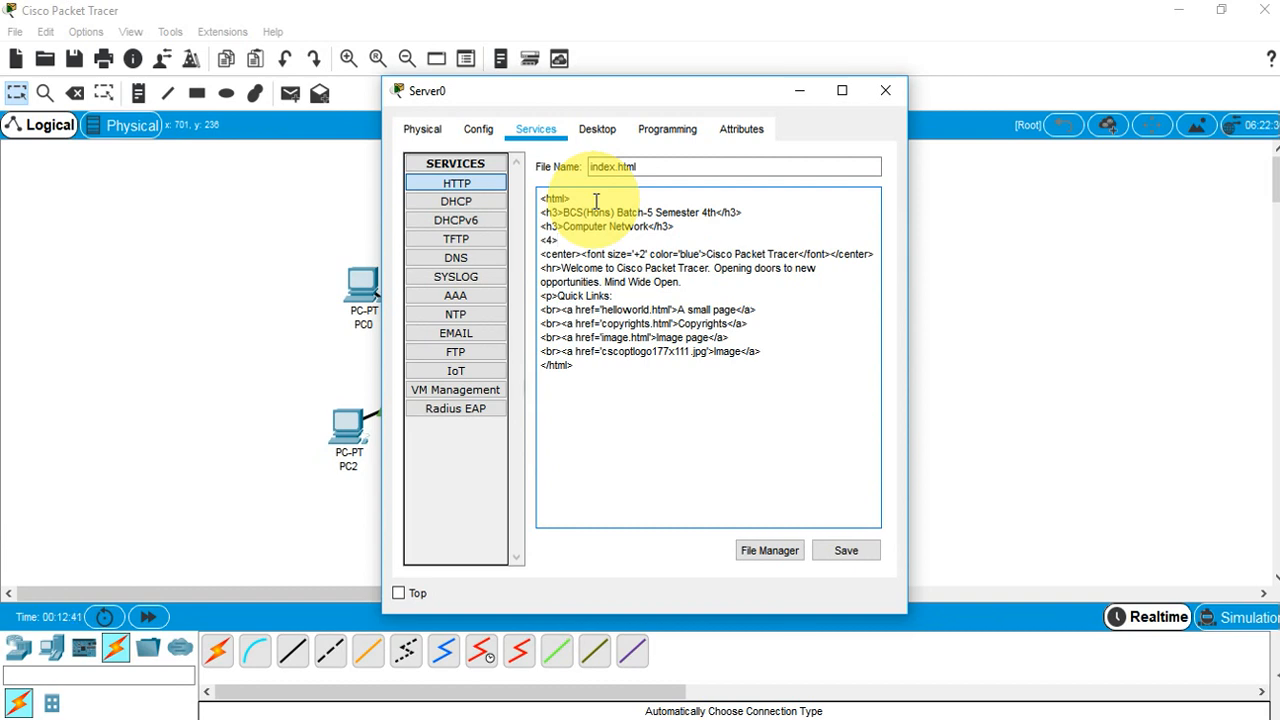
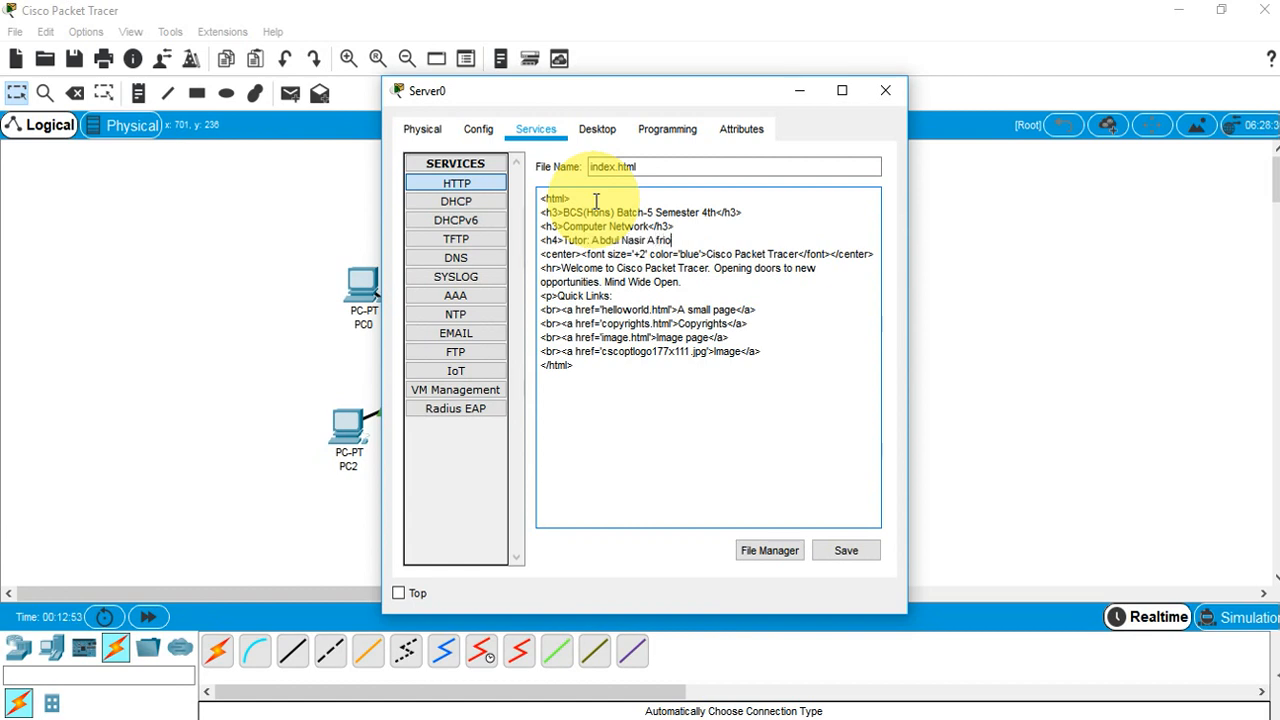
# Save index.html over the original file and close Server0
pyautogui.click(846, 556)
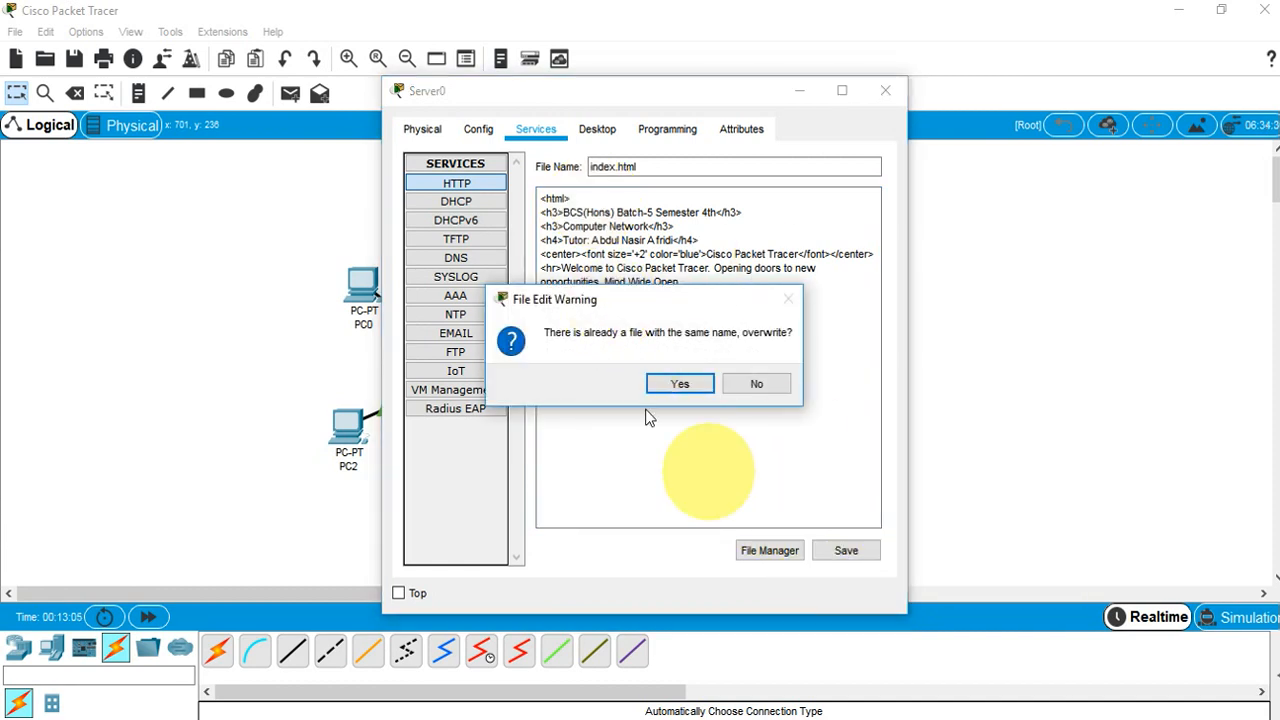
pyautogui.click(681, 386)
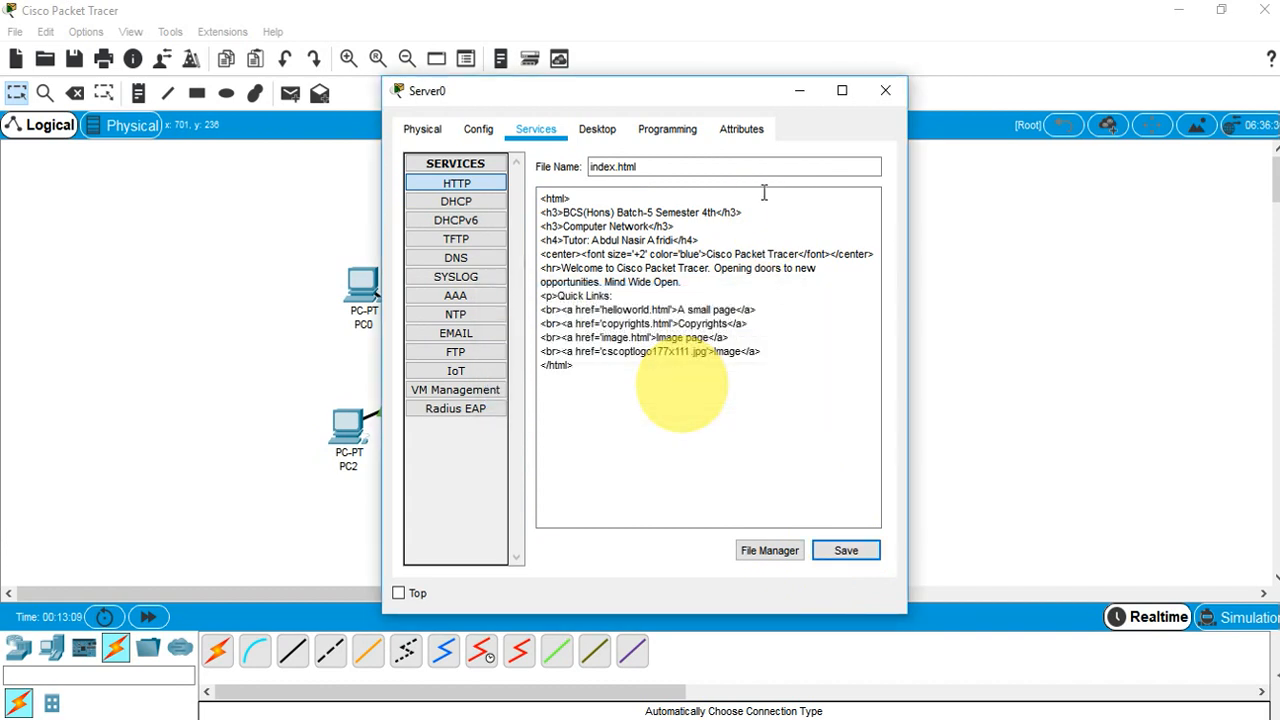
pyautogui.click(879, 90)
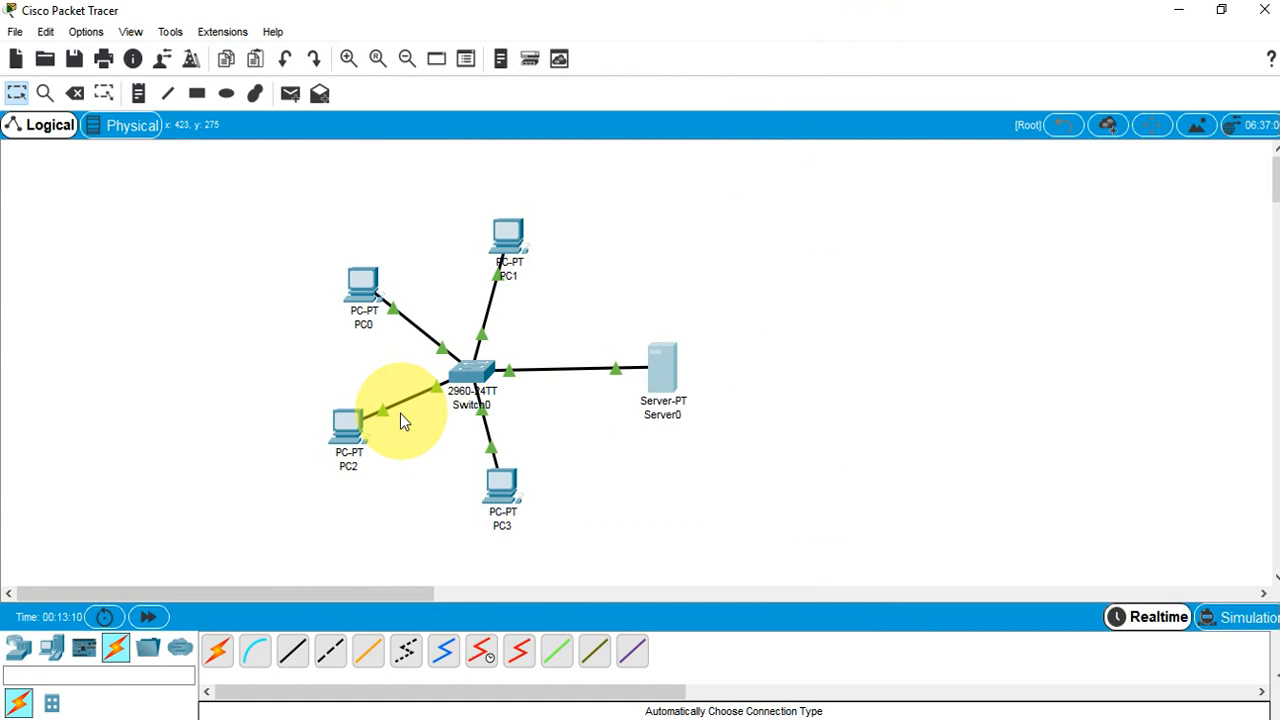
pyautogui.click(347, 425)
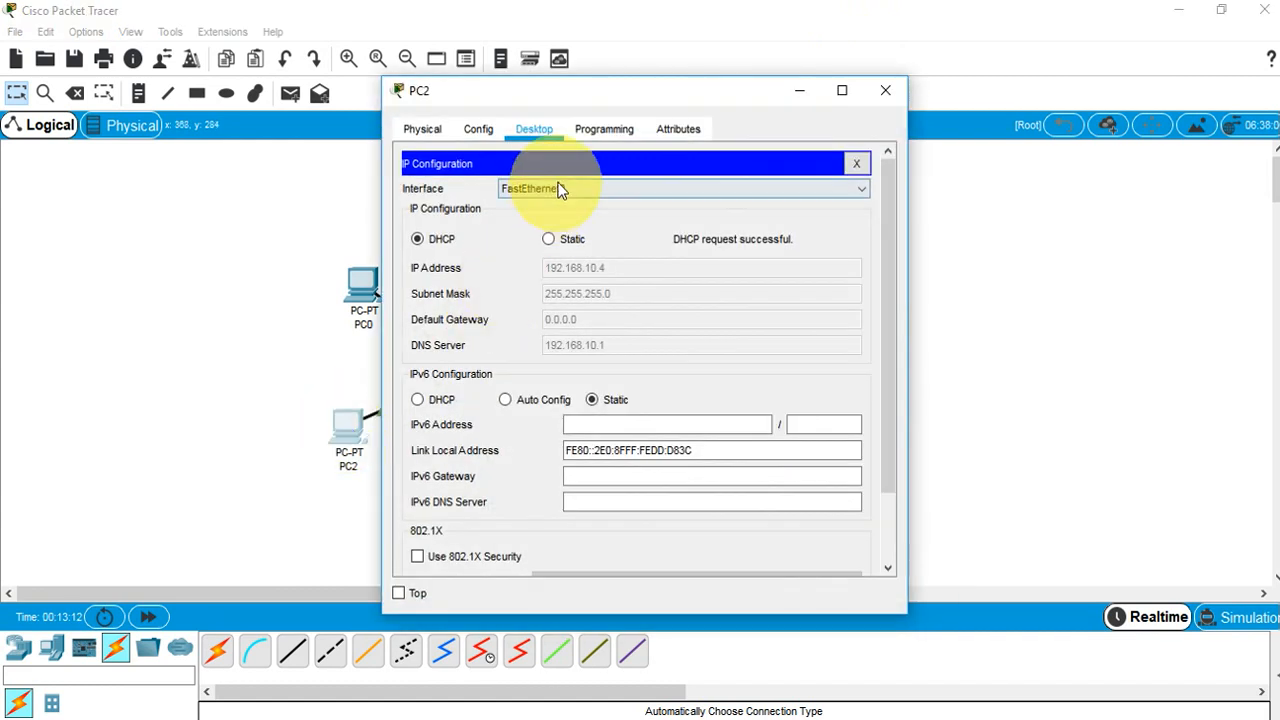
pyautogui.click(853, 163)
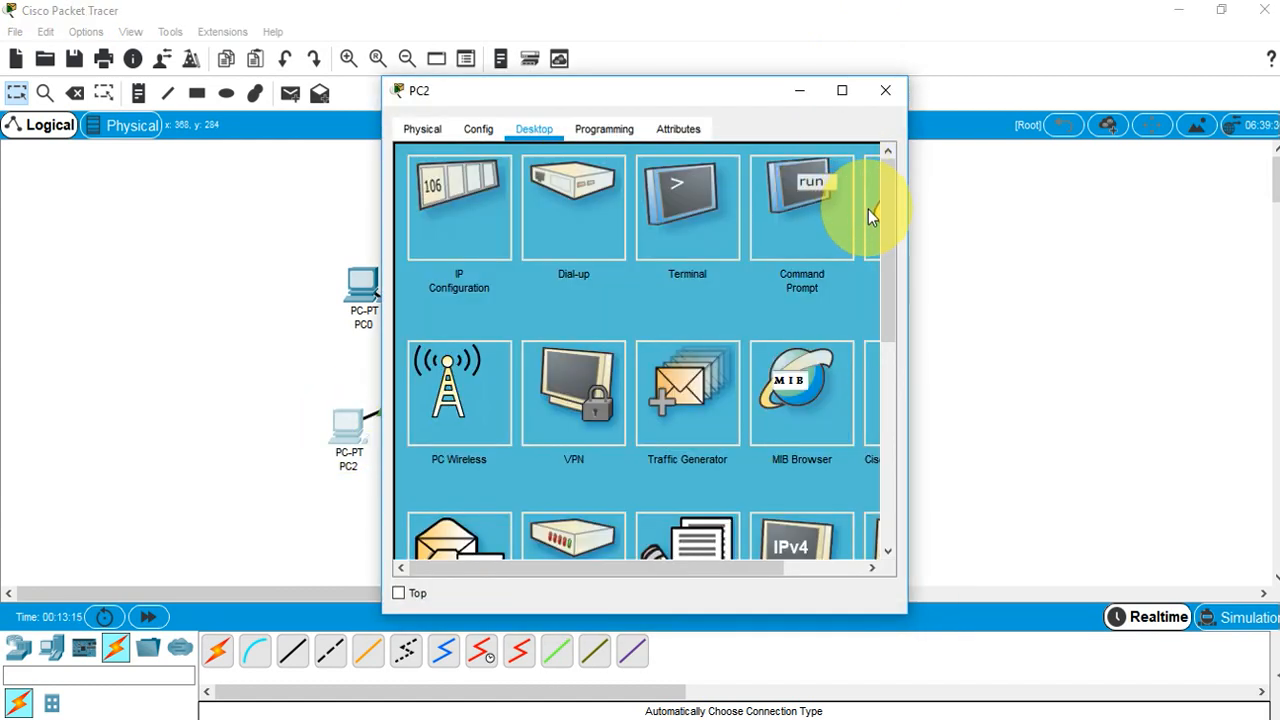
pyautogui.moveTo(908, 208); pyautogui.dragTo(1097, 208)
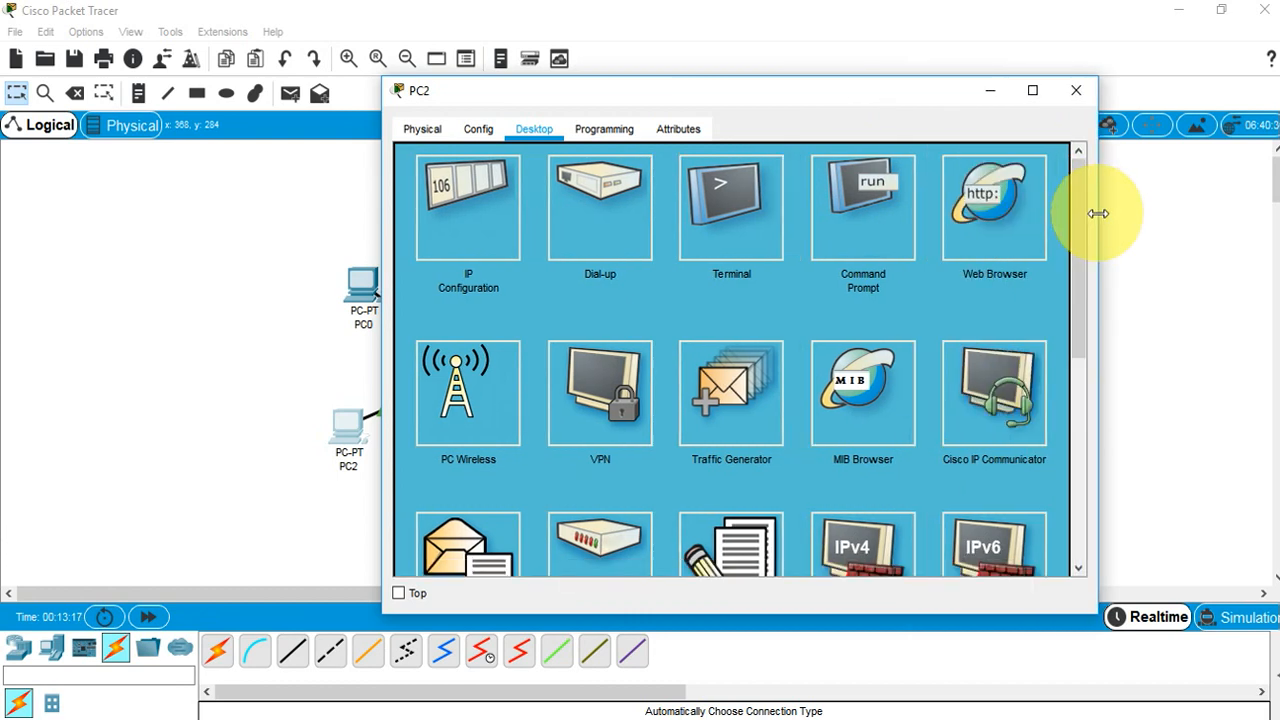
pyautogui.click(1001, 194)
pyautogui.click(684, 183)
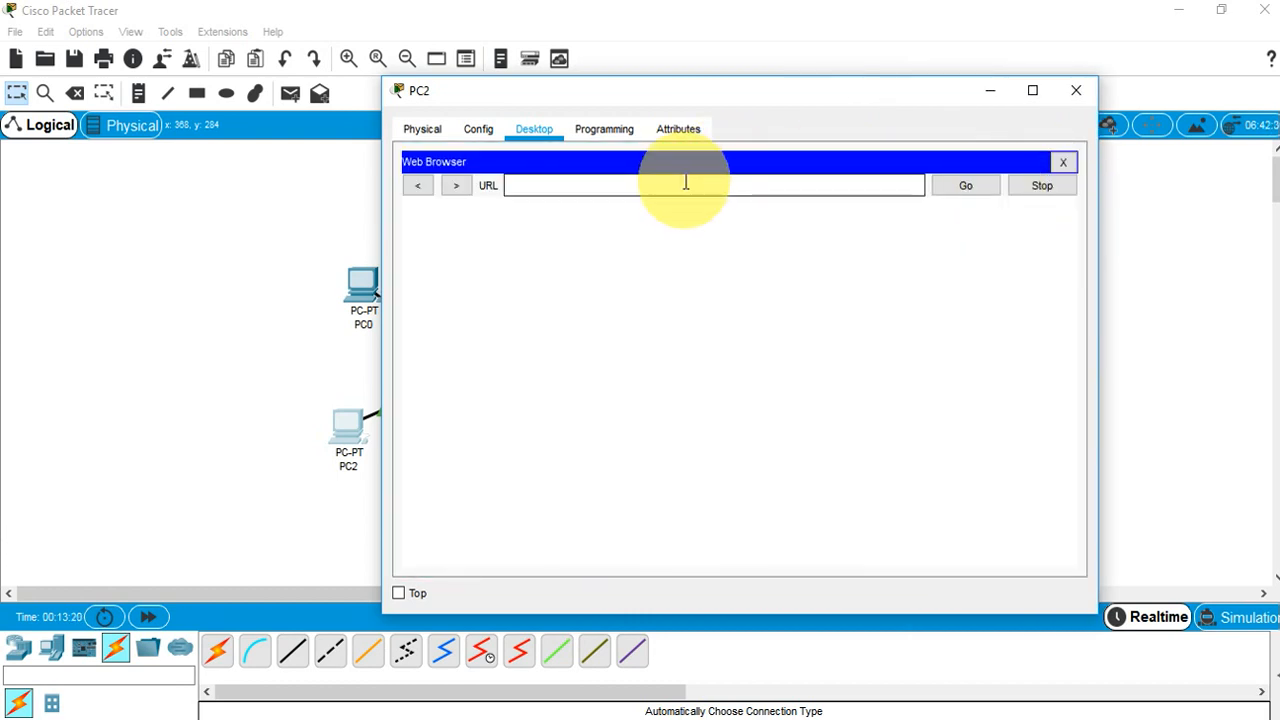
pyautogui.write('e')
pyautogui.press('BackSpace')
pyautogui.write('www.gpgc.edu.pk')
pyautogui.press('Return')
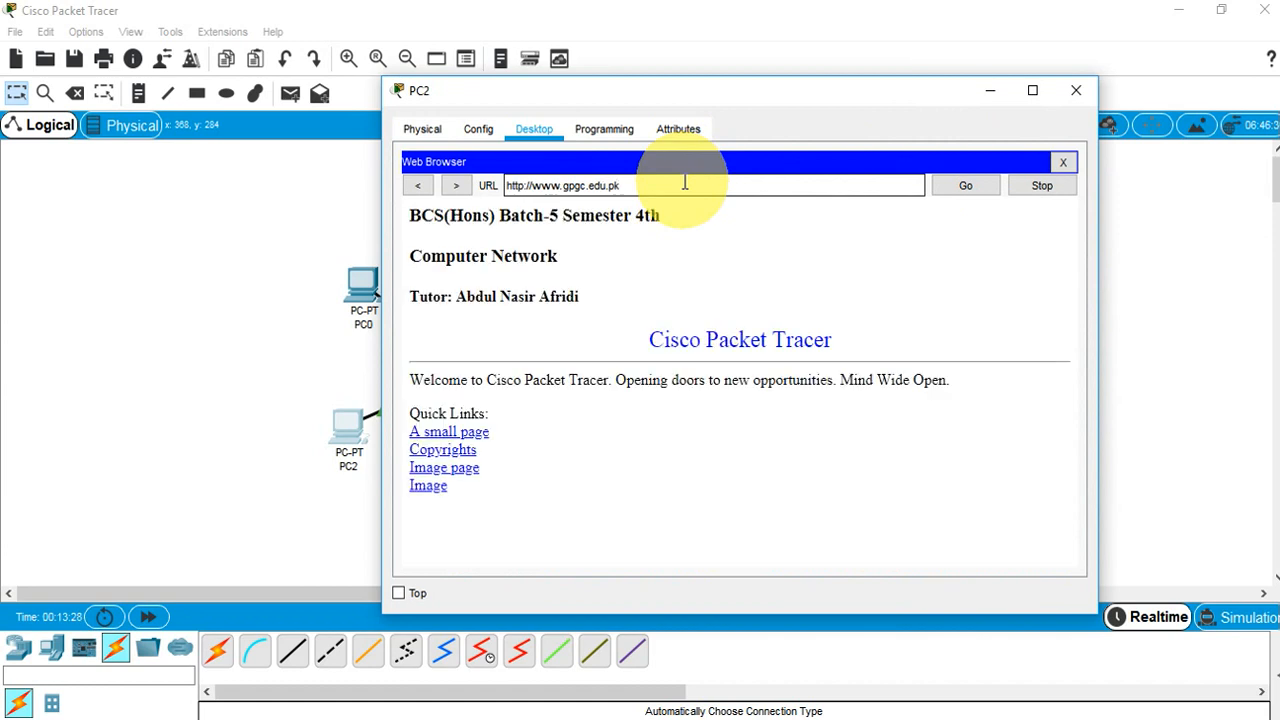
pyautogui.moveTo(410, 210); pyautogui.dragTo(596, 298)
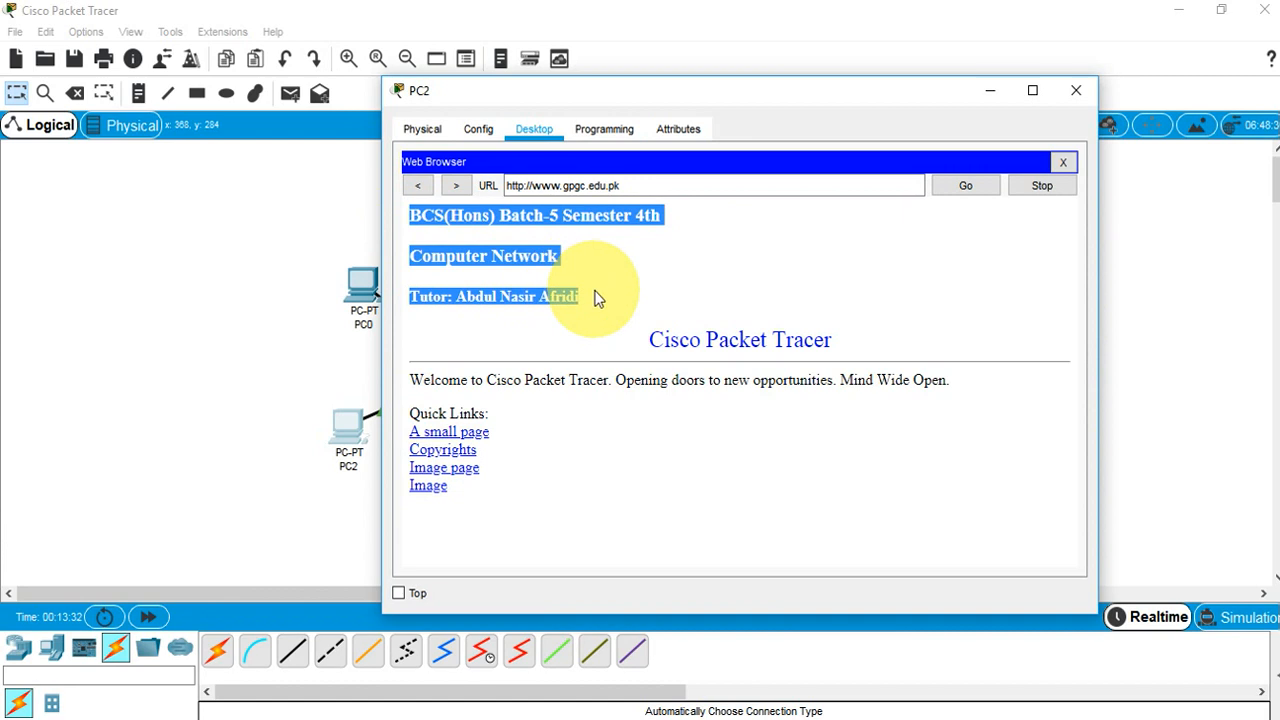
pyautogui.click(596, 298)
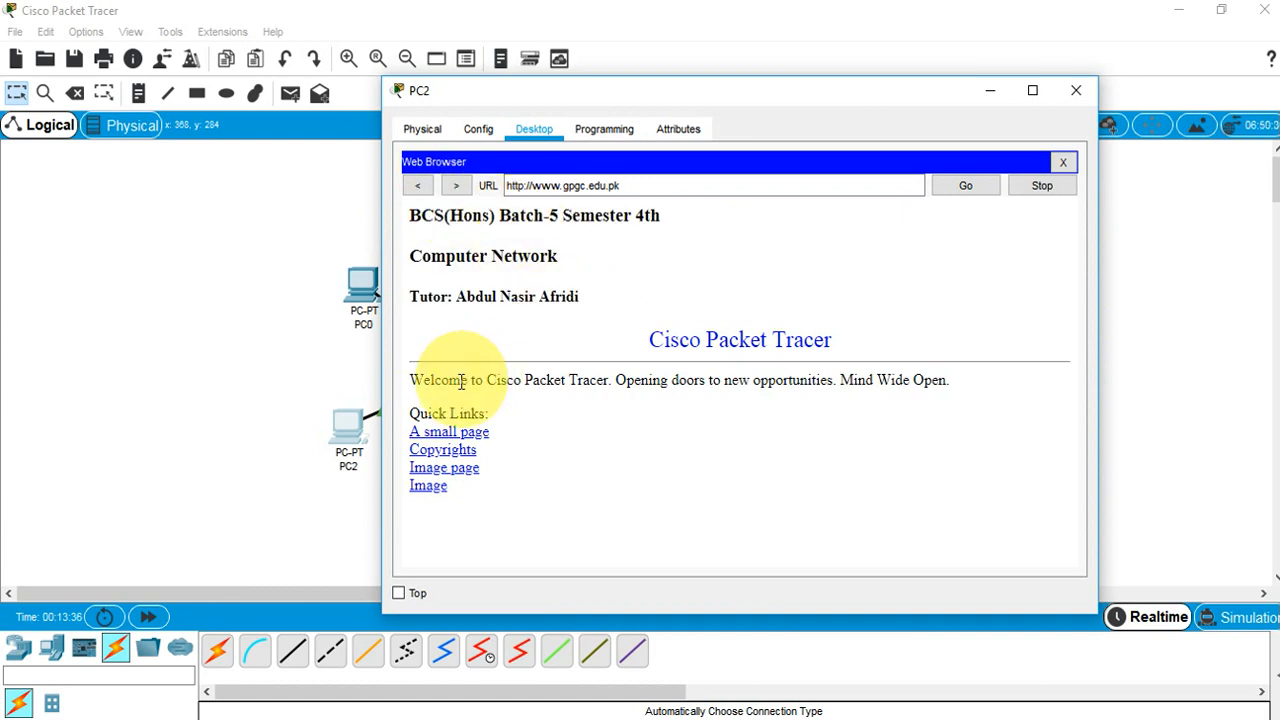
pyautogui.click(1078, 93)
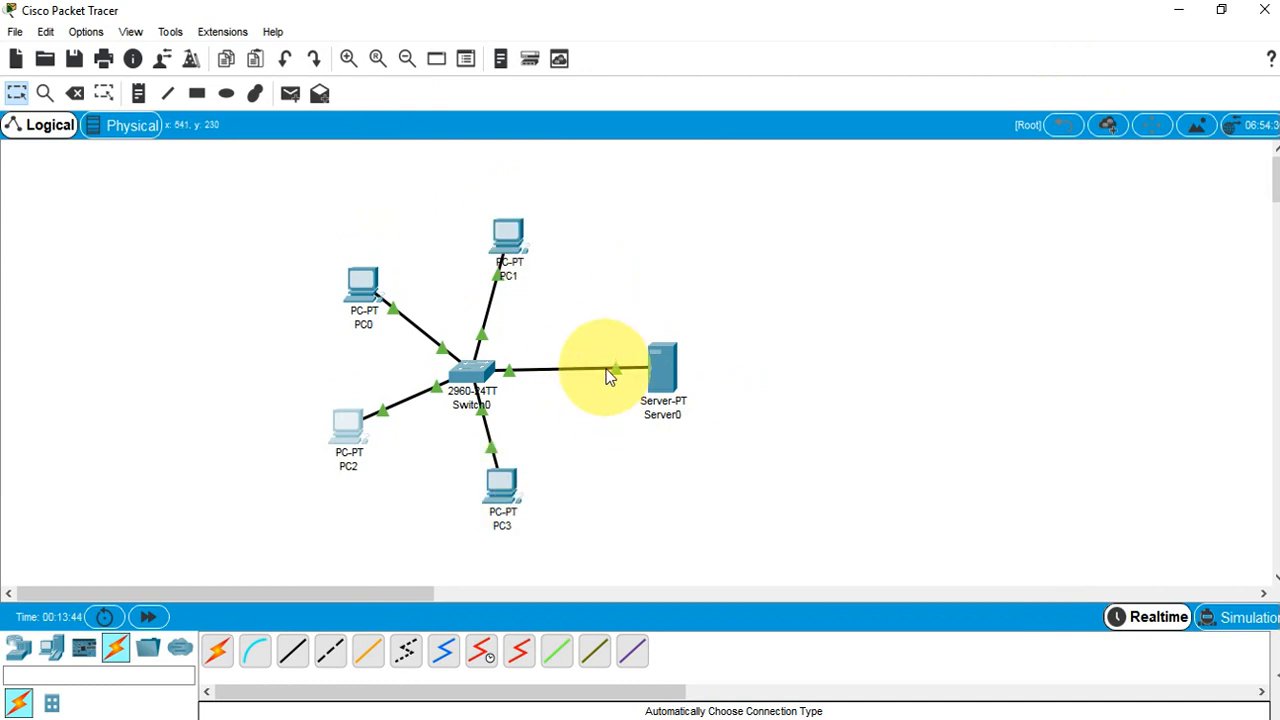
# Delete the Switch0–Server0 cable, then bring up PC2's device window
pyautogui.click(77, 94)
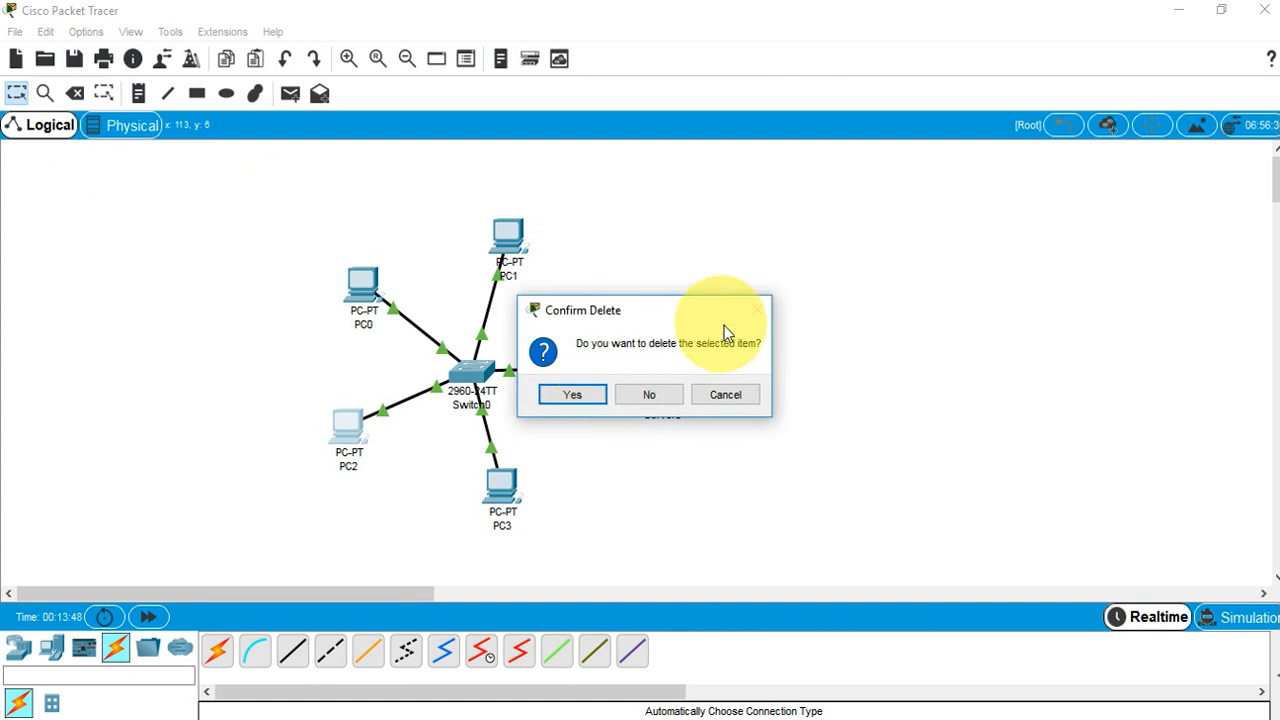
pyautogui.click(728, 394)
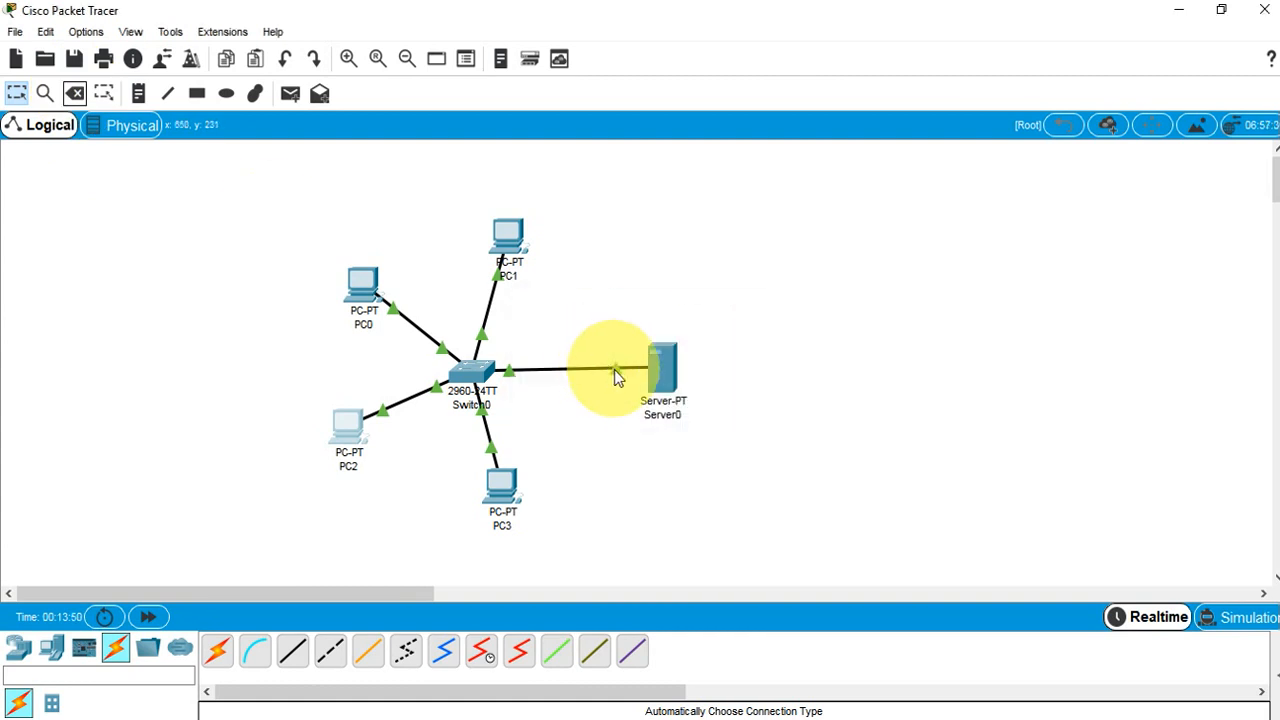
pyautogui.press('Escape')
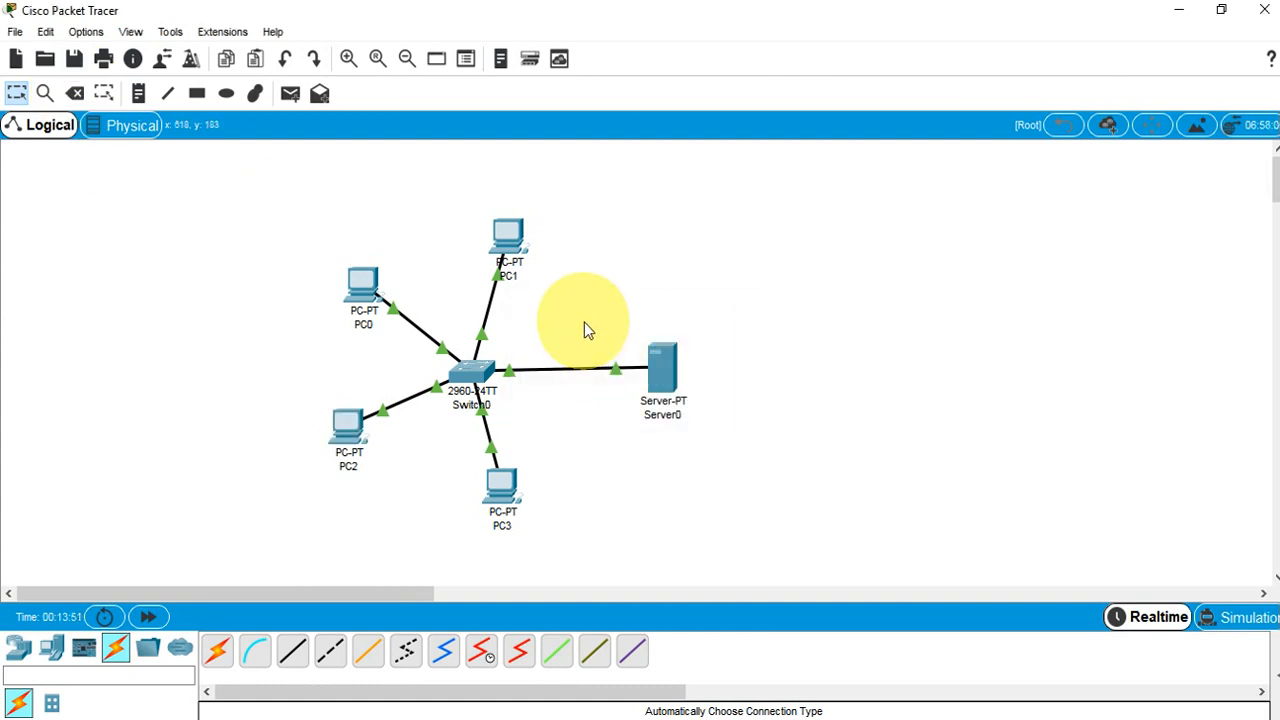
pyautogui.click(72, 91)
pyautogui.click(536, 370)
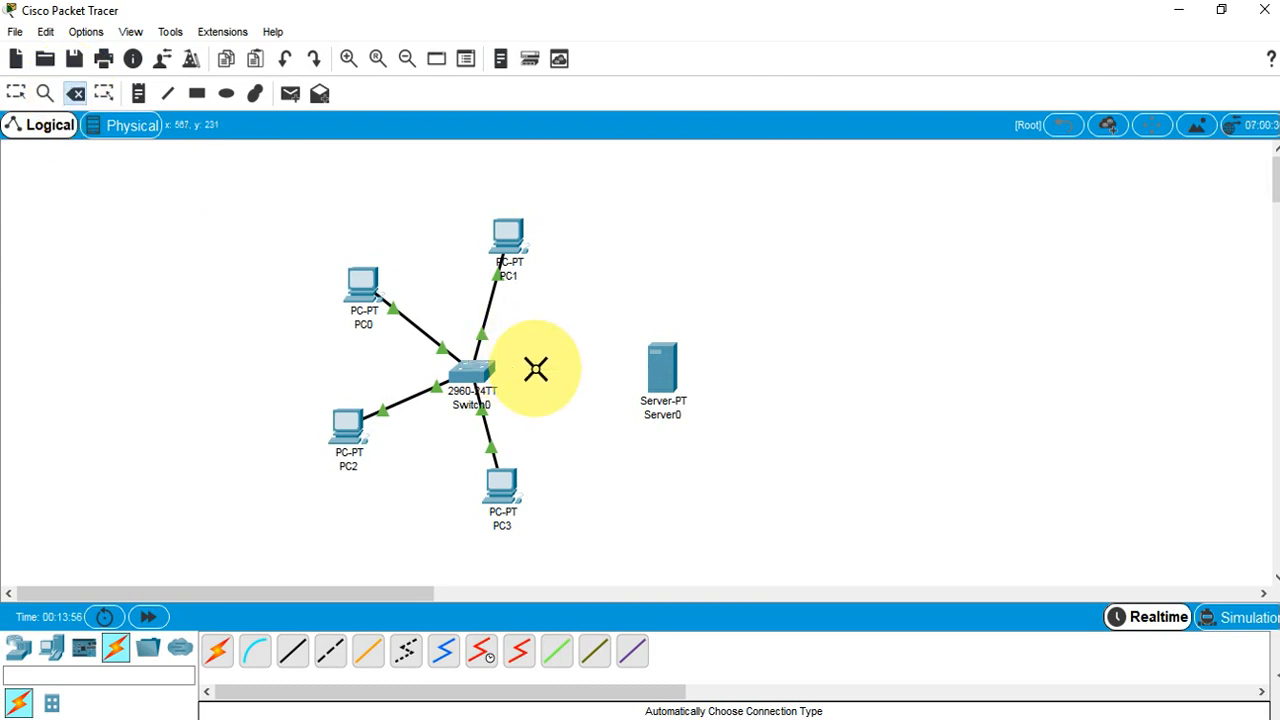
pyautogui.click(16, 92)
pyautogui.click(349, 472)
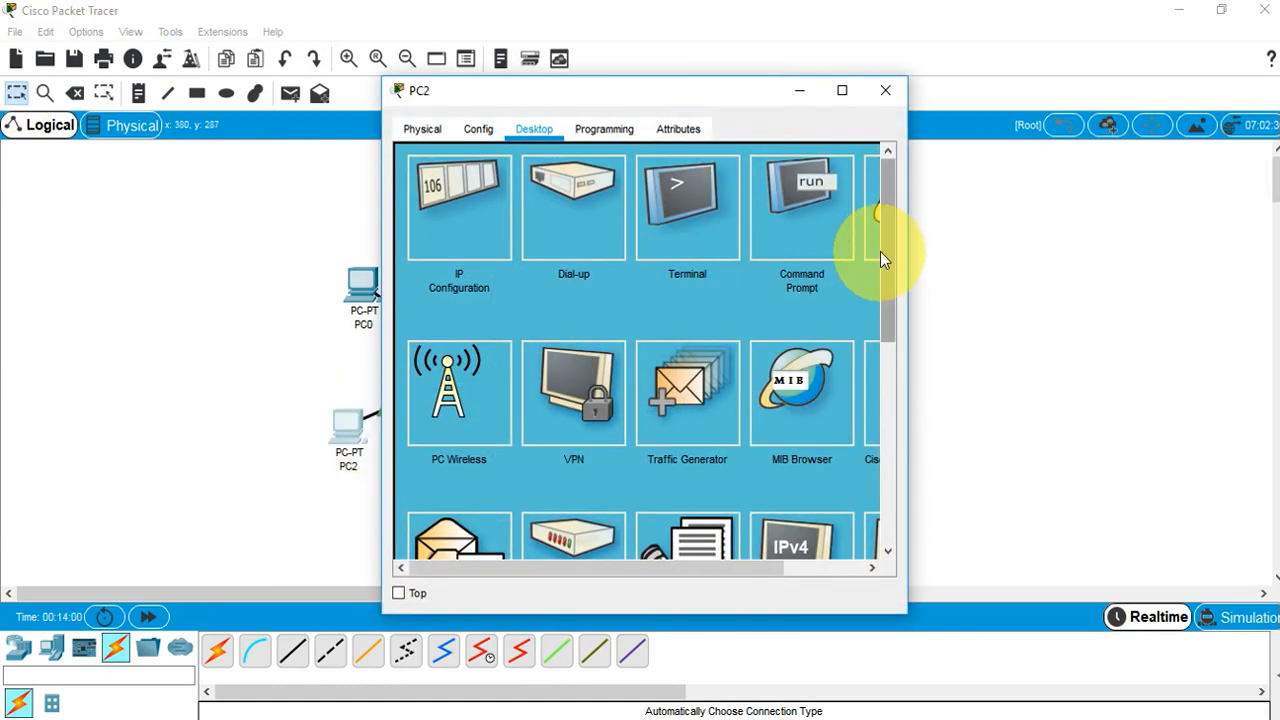
pyautogui.click(878, 250)
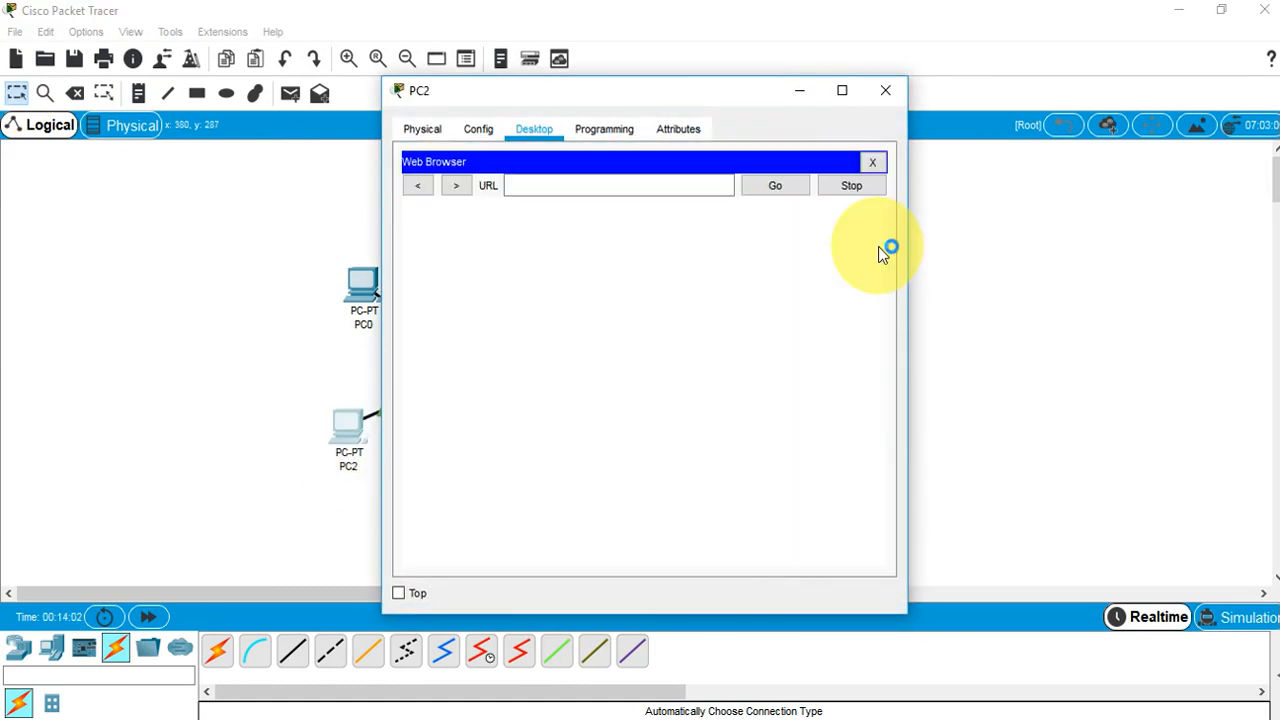
pyautogui.click(678, 188)
pyautogui.write('www.')
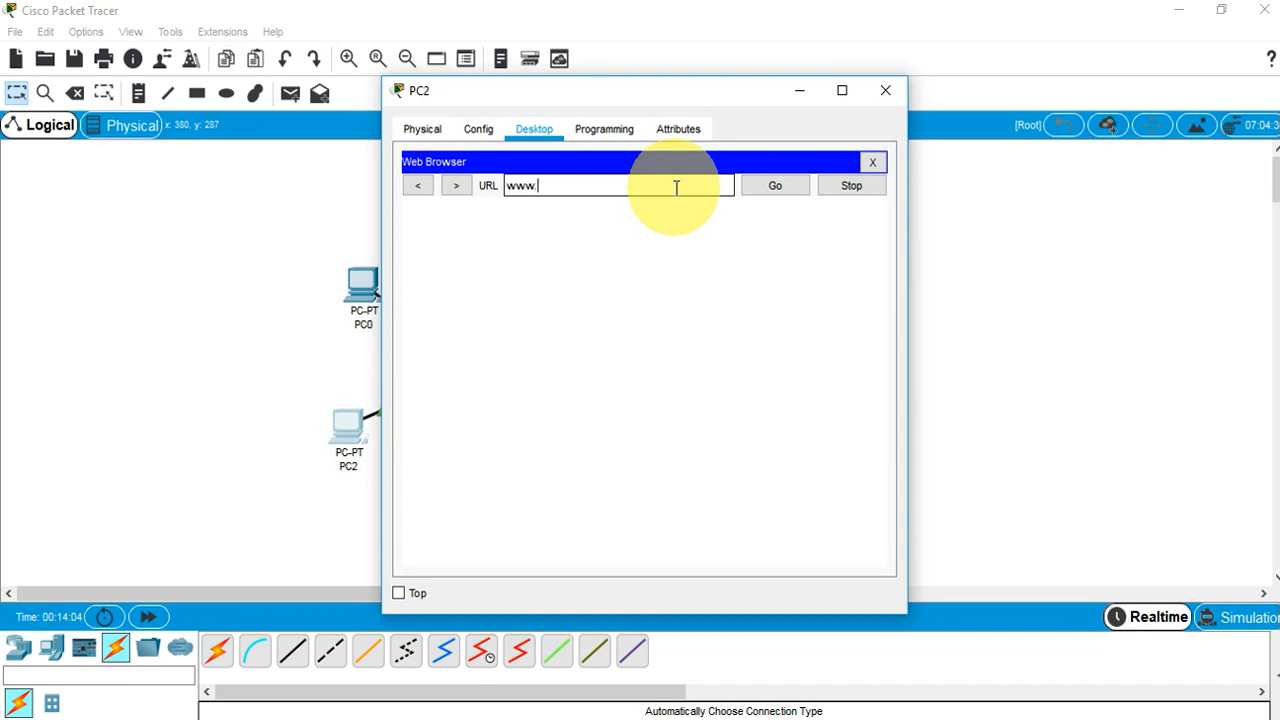
pyautogui.write('gpgc.edu.pk')
pyautogui.press('Return')
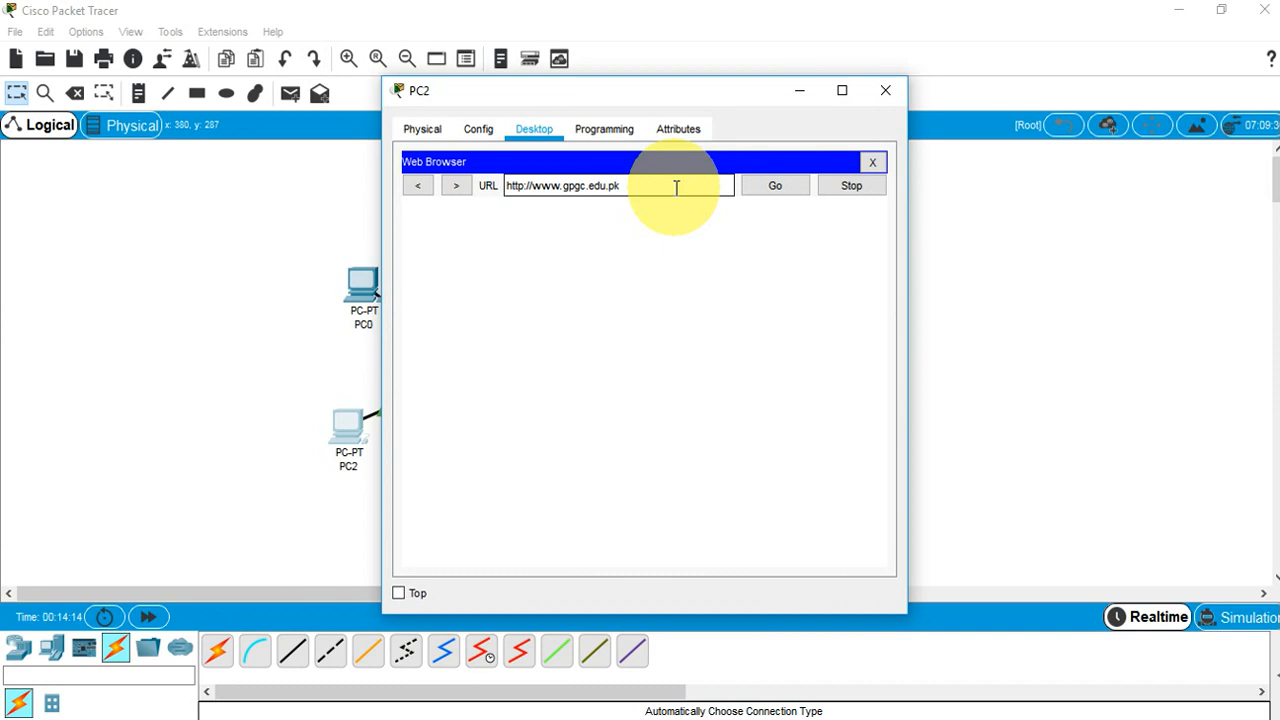
pyautogui.click(885, 92)
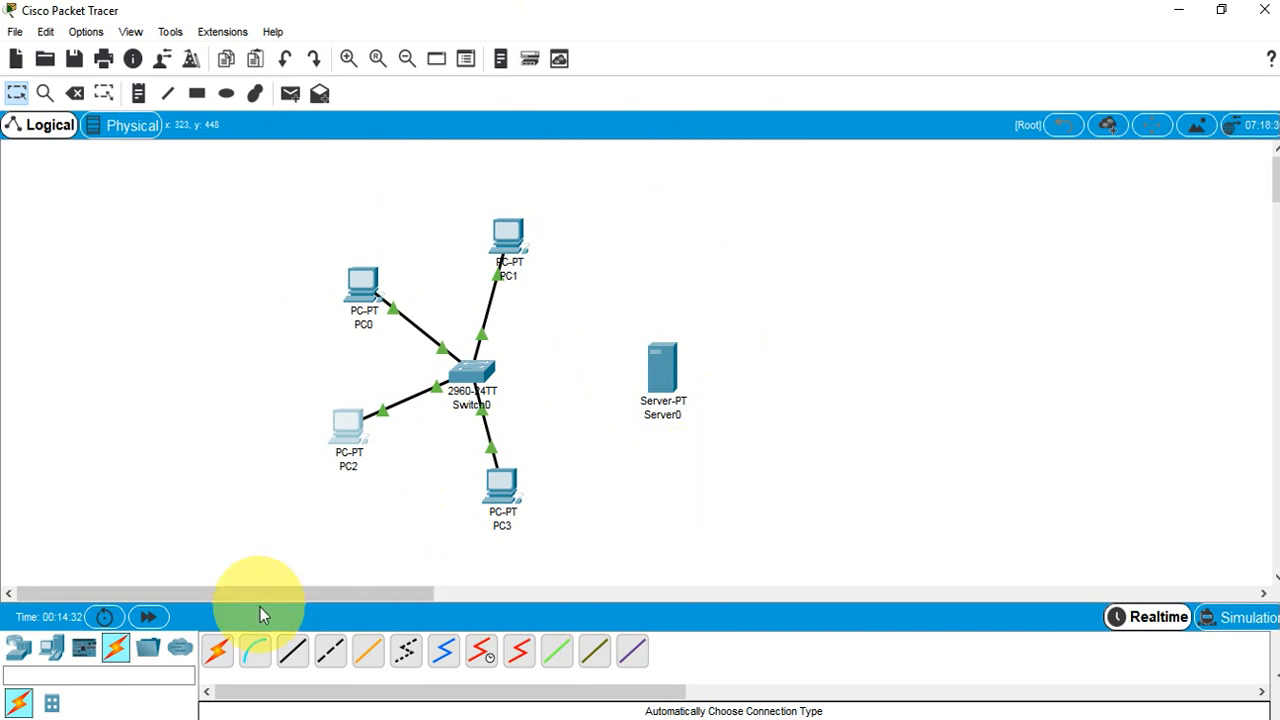
pyautogui.click(203, 700)
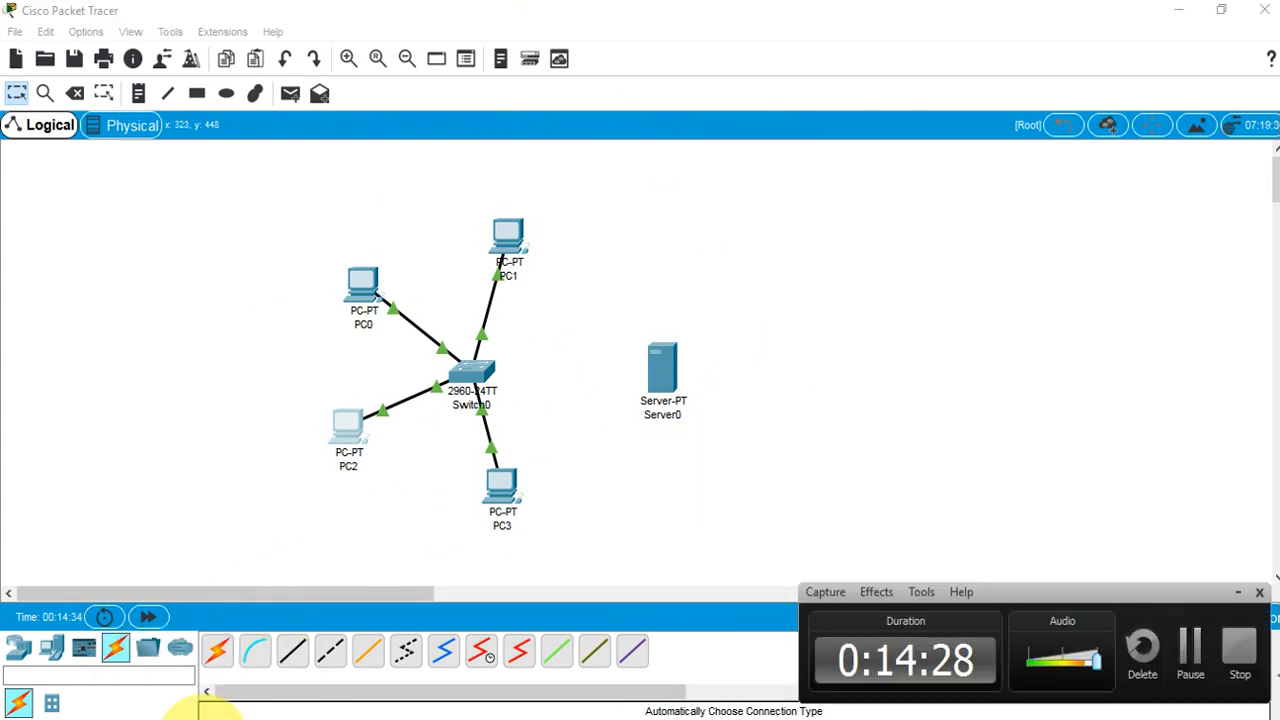